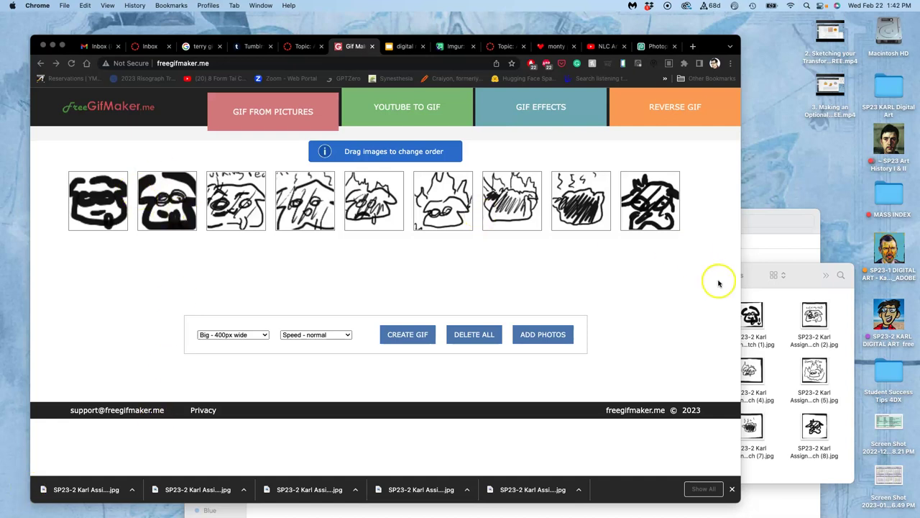
- Create the GIF from the nine frames at Big - 400px wide and normal speed
click(778, 307)
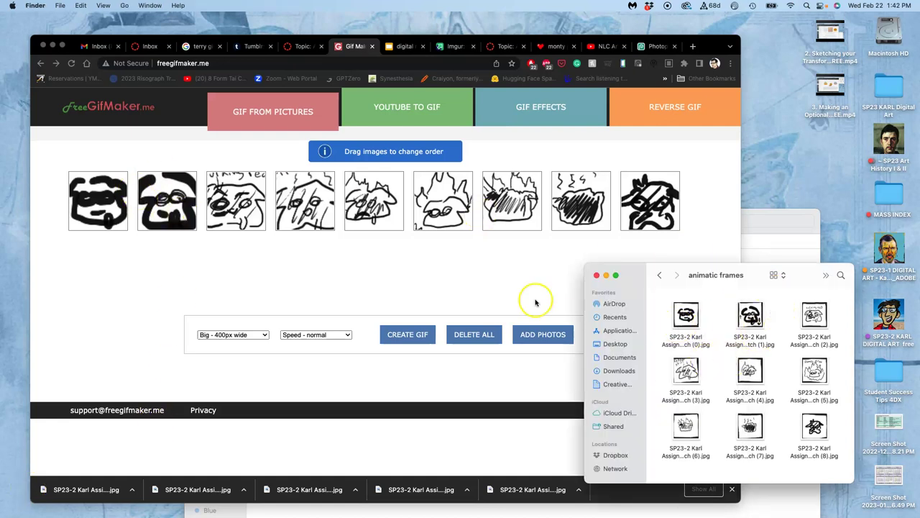
click(481, 277)
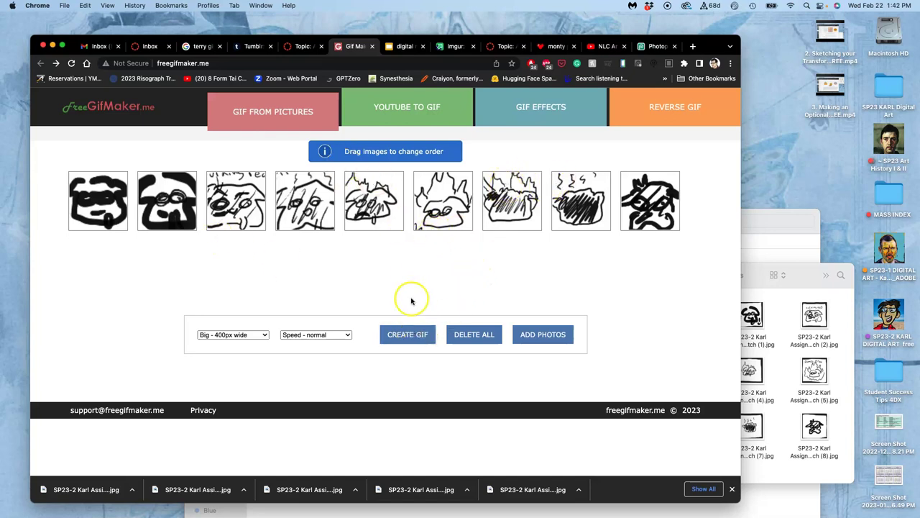
click(254, 334)
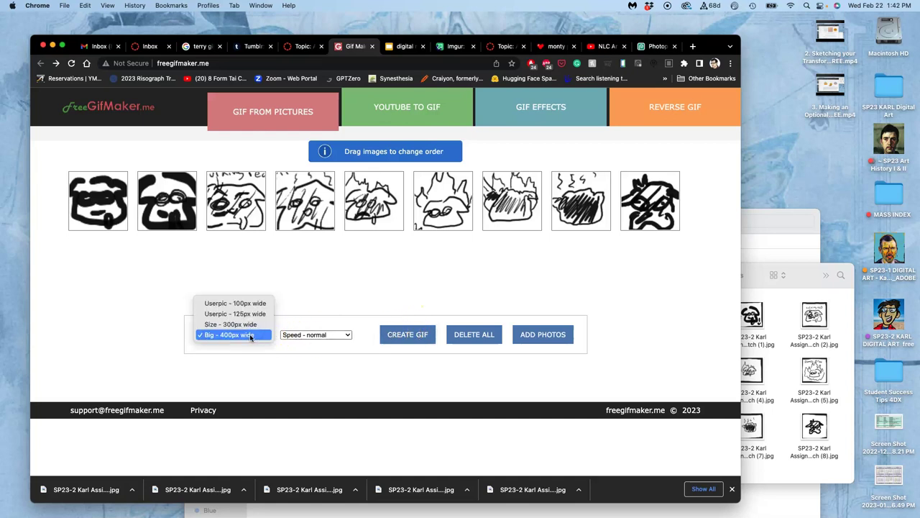
click(250, 335)
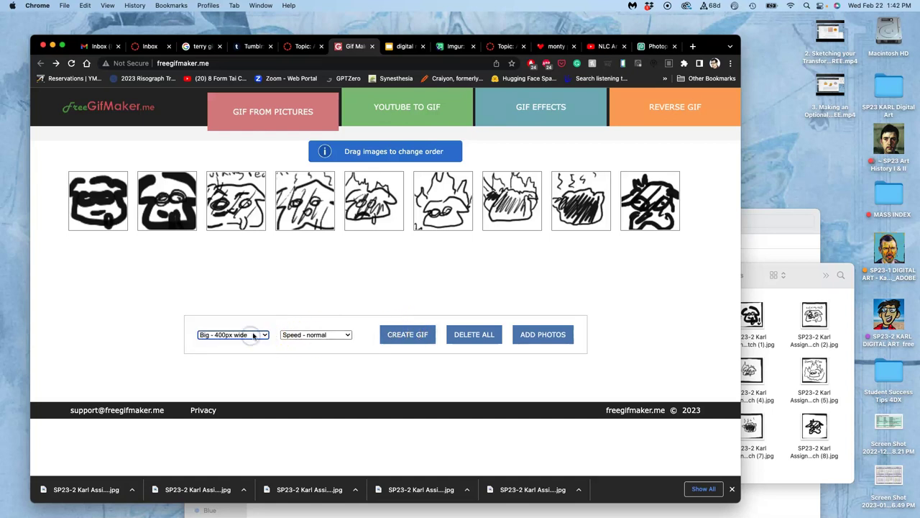
click(308, 336)
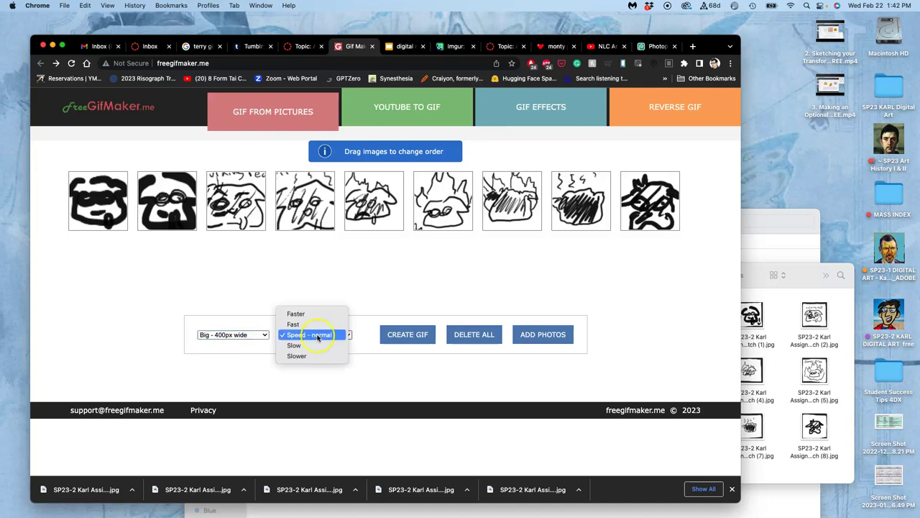
click(315, 337)
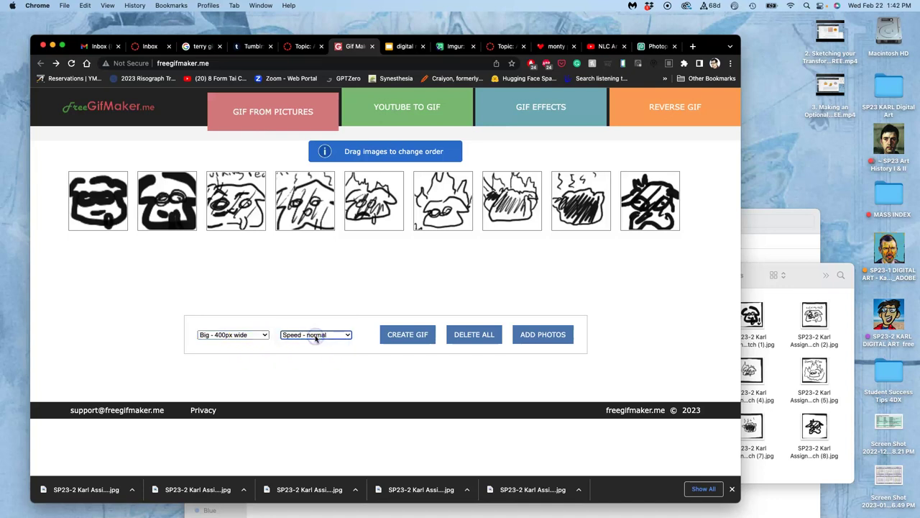
click(406, 336)
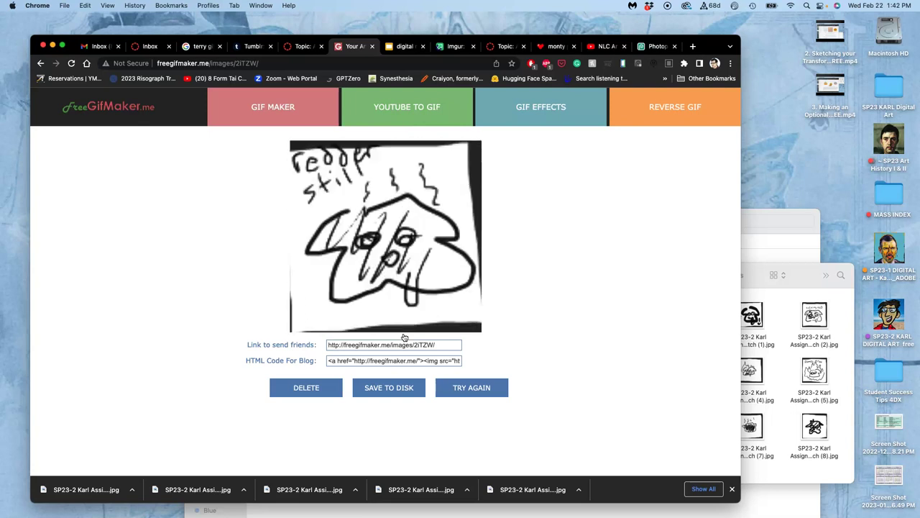
- Save the finished GIF to disk and bring up the Downloads stack from the Dock
click(389, 386)
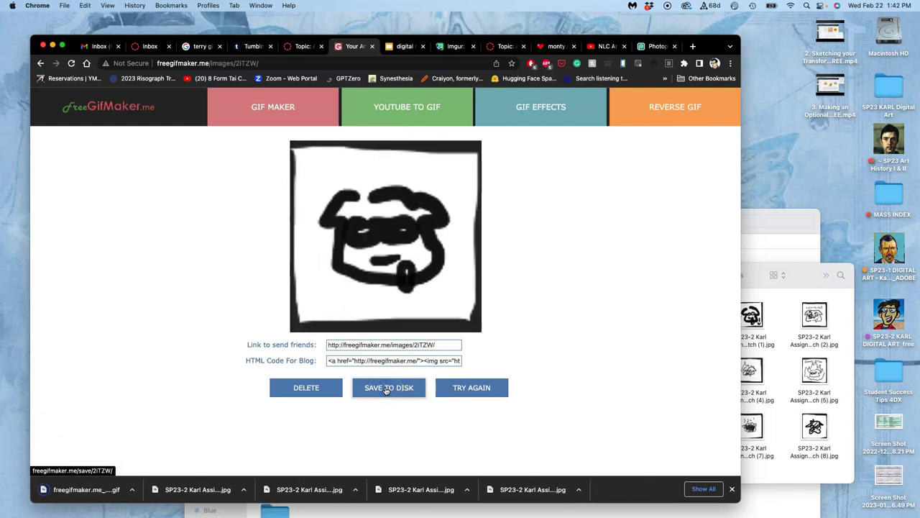
click(597, 356)
click(772, 317)
mouse_move(5, 460)
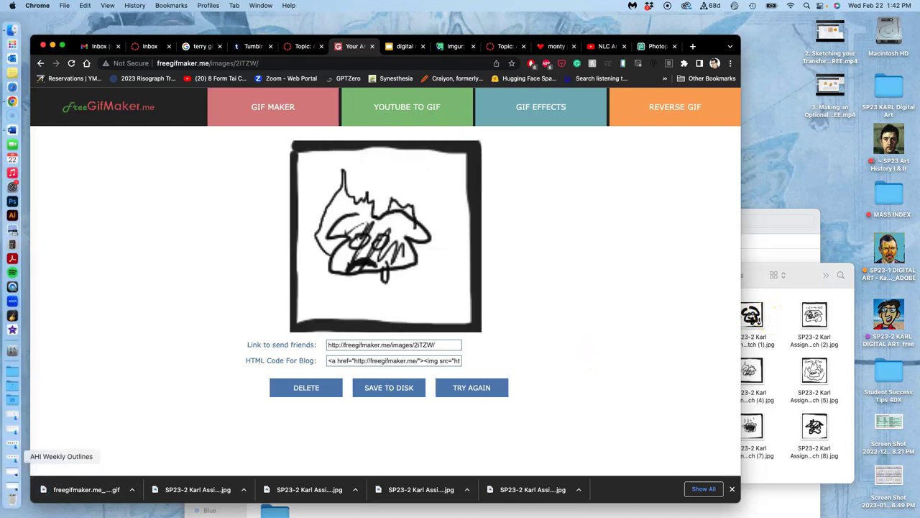
click(8, 398)
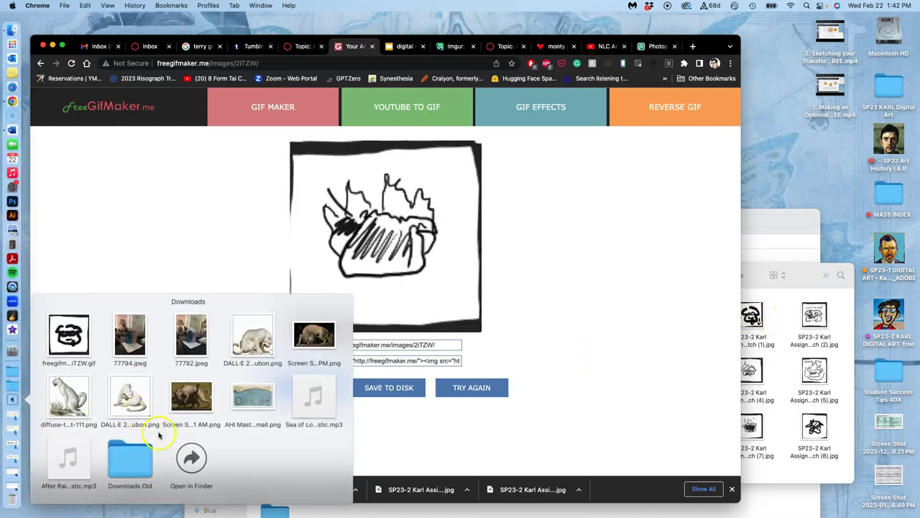
- Rename the freegifmaker GIF in Downloads to 'SP23-2 <student's name> Sketch Animatic.gif'
click(192, 457)
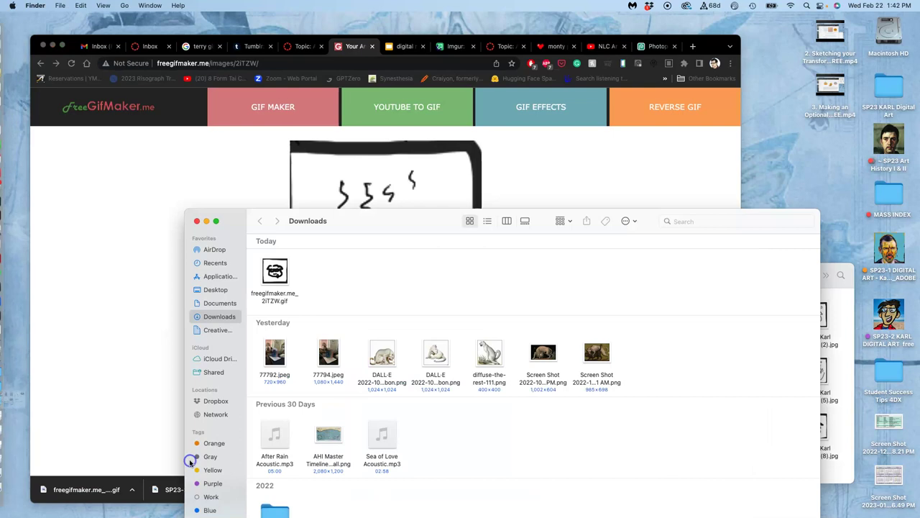
click(283, 300)
click(281, 297)
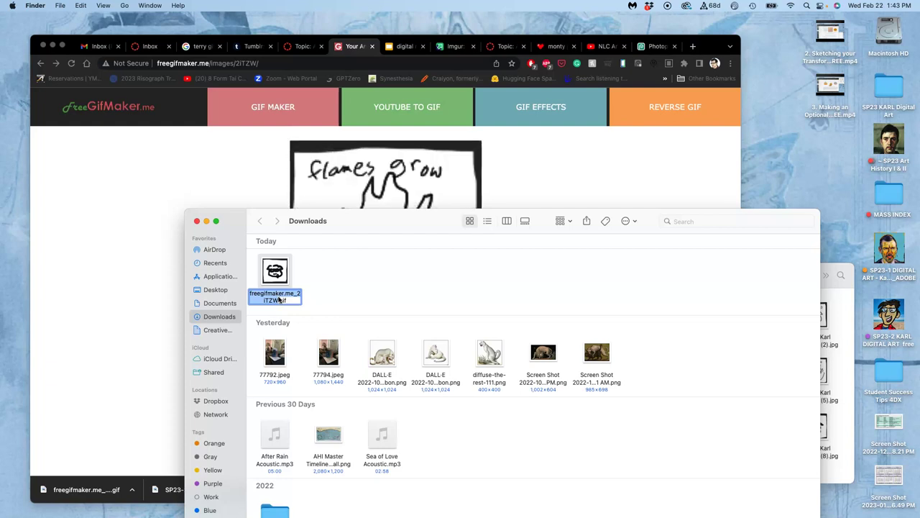
text(SP2)
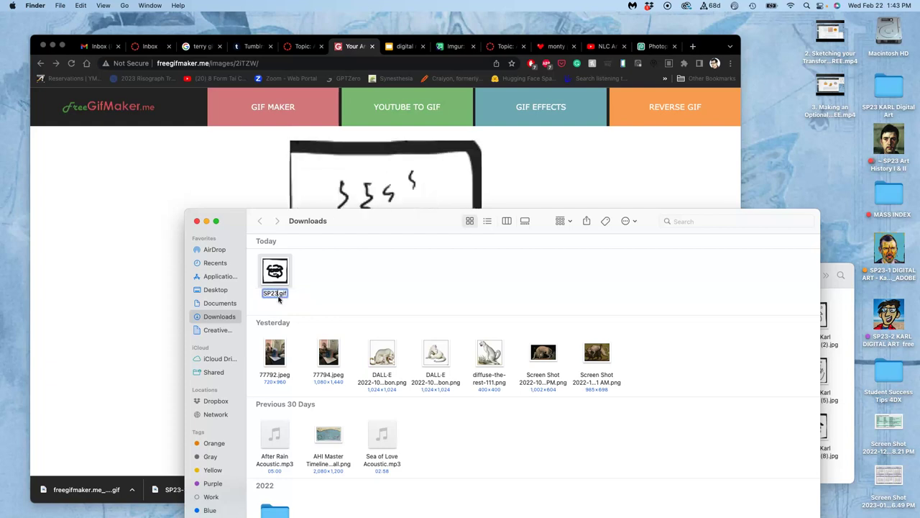
text(3-2 )
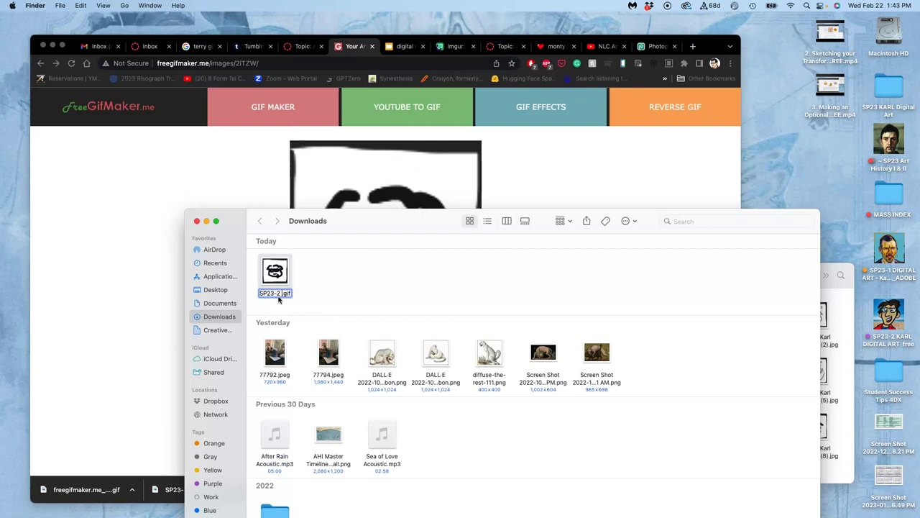
text(Karl)
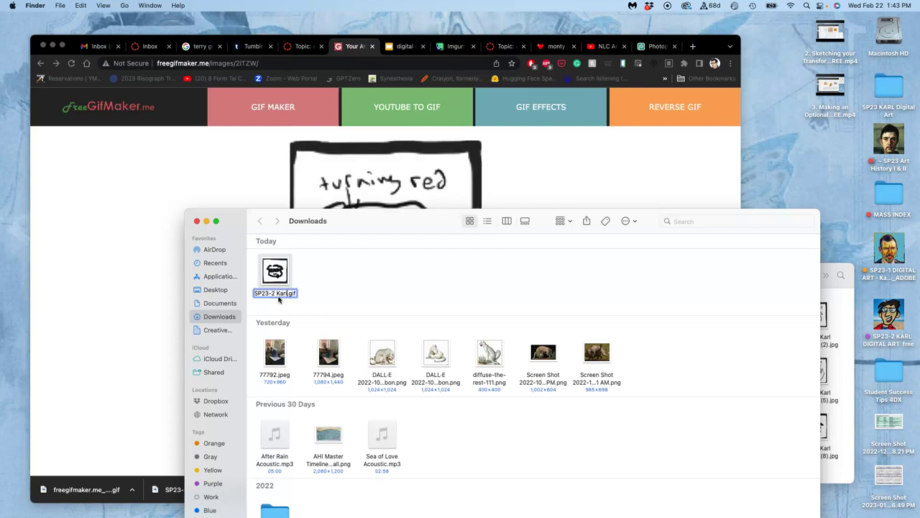
key(BackSpace)
key(BackSpace)
text(Sketch Animatic)
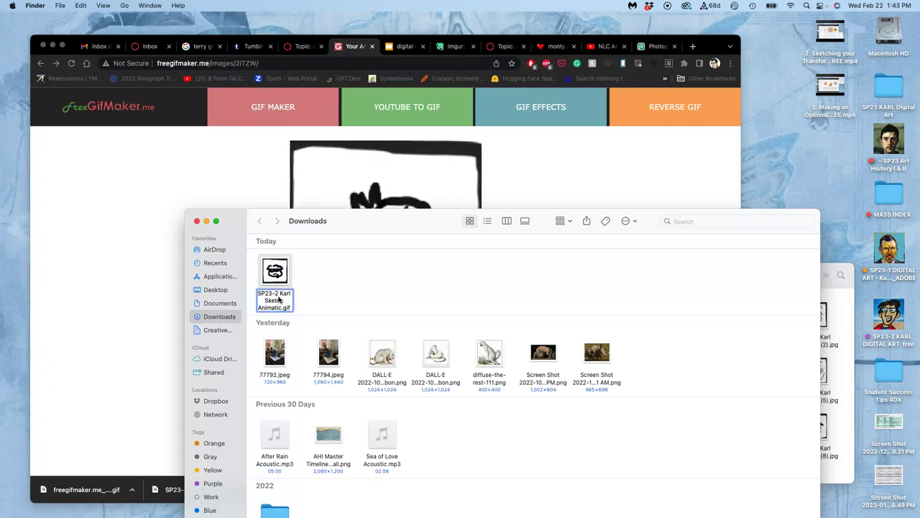
click(317, 296)
click(275, 273)
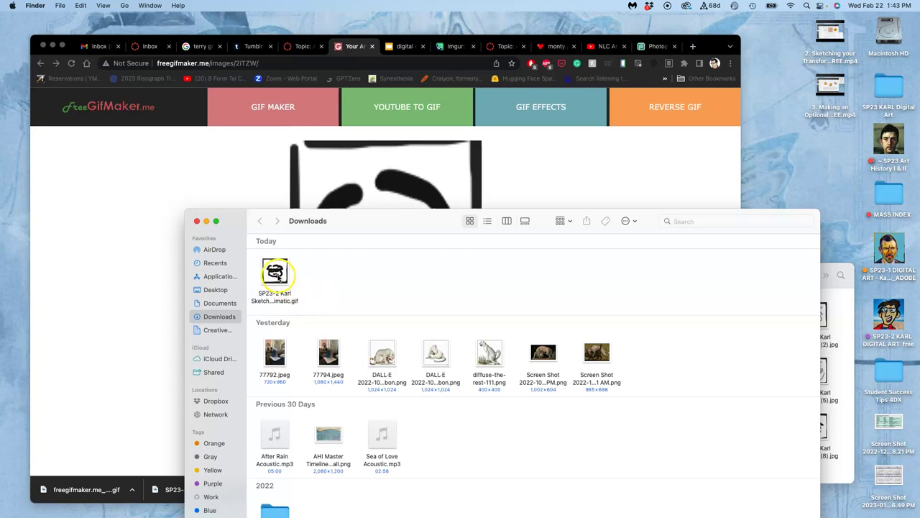
- Preview the Sketch Animatic GIF in Google Chrome, then go back to the 'Your Animated Gif Is Ready' tab
right_click(275, 273)
mouse_move(296, 292)
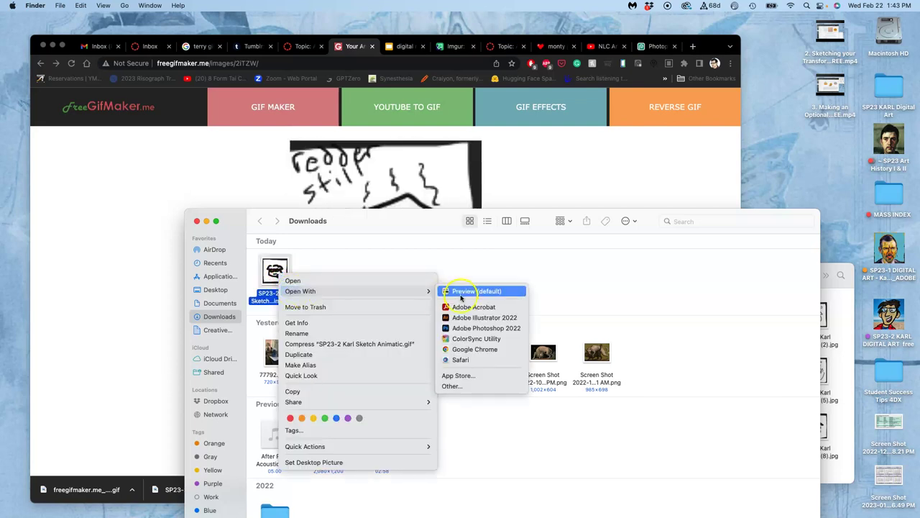
click(465, 351)
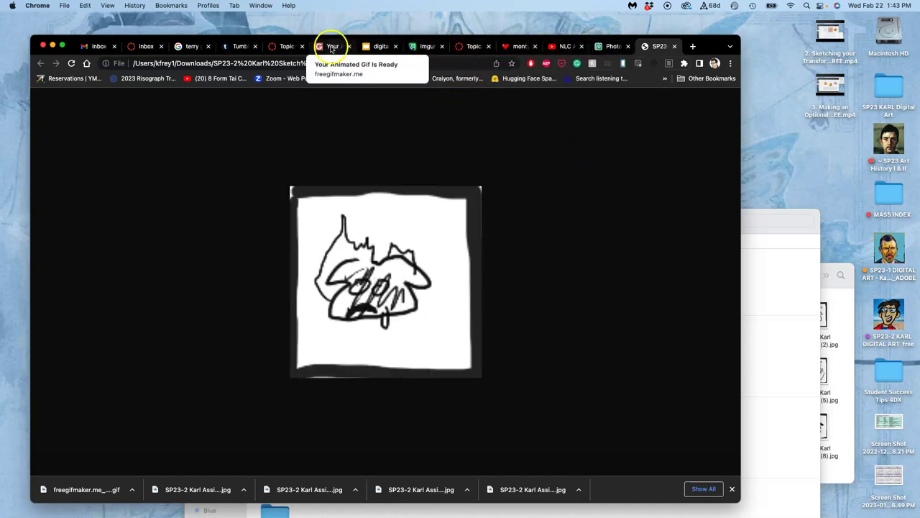
click(332, 47)
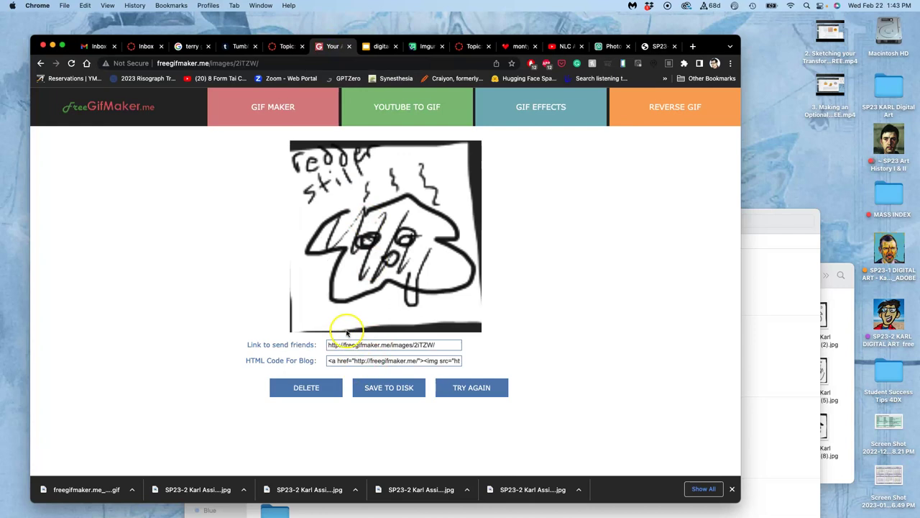
- Start over and upload all nine animatic frame images
click(474, 387)
click(405, 215)
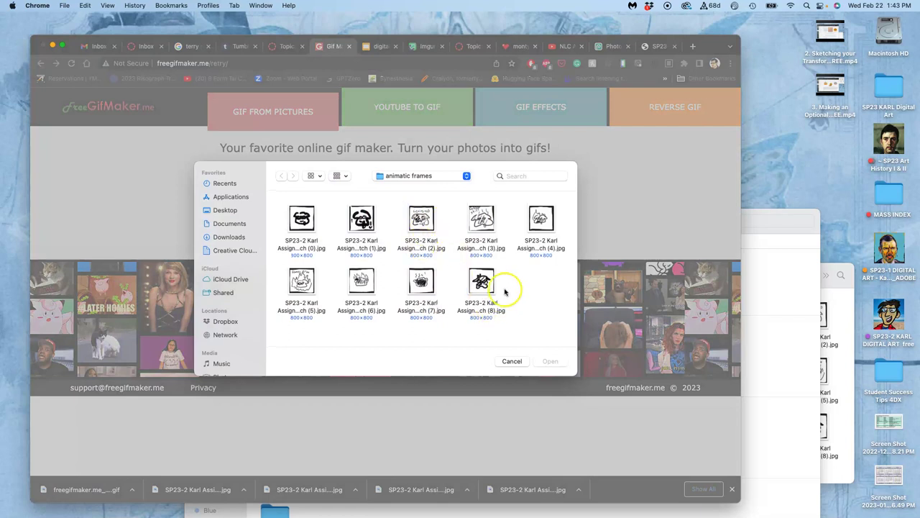
drag(554, 294, 302, 215)
click(550, 361)
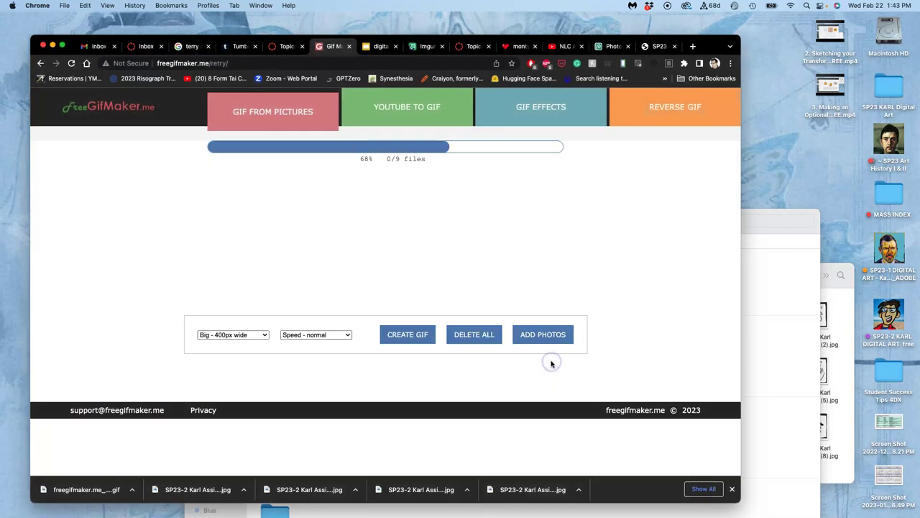
click(494, 346)
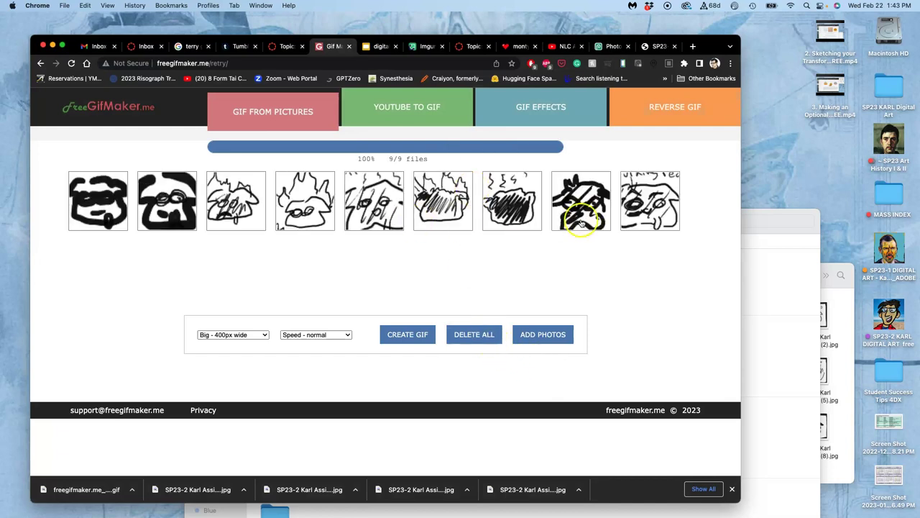
- Set the playback speed to Faster and create the GIF
click(308, 335)
click(301, 317)
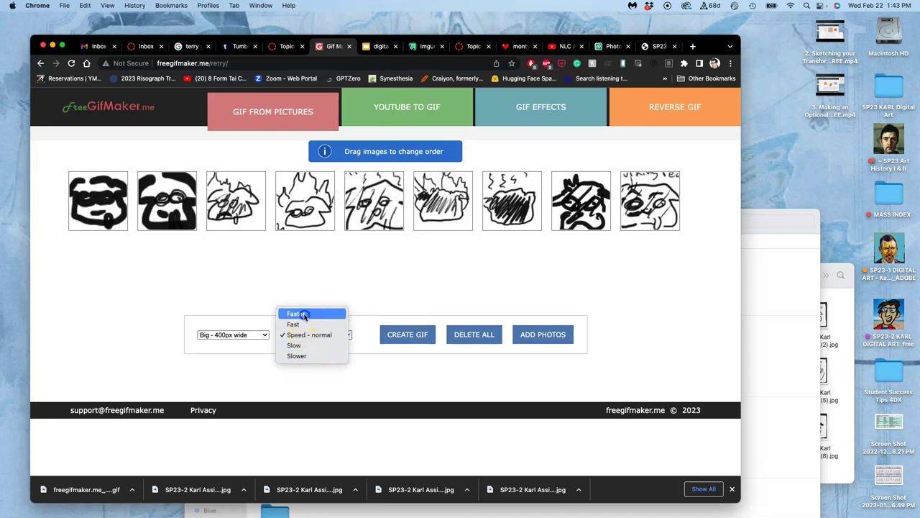
click(411, 333)
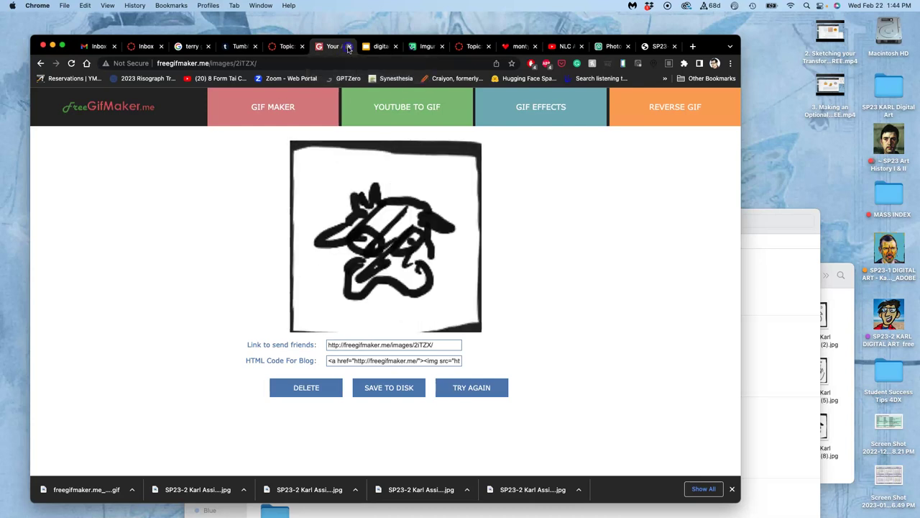
- Close the FreeGifMaker tab and scroll the Canvas discussion to the 'To Get Credit' instructions
click(349, 47)
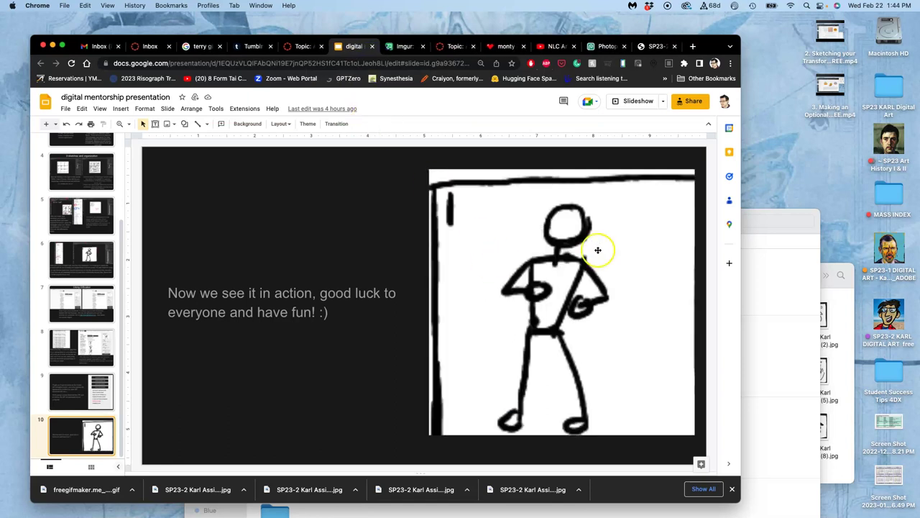
click(756, 309)
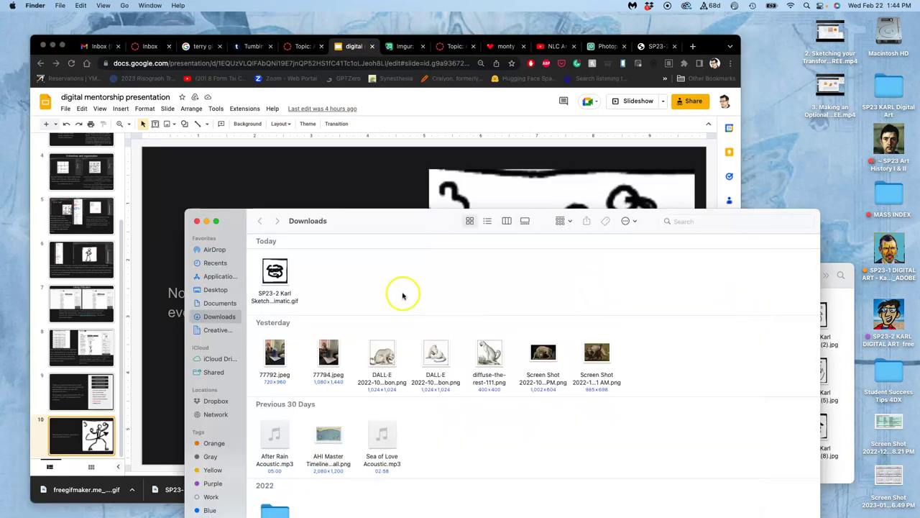
click(300, 44)
scroll(417, 245, down, 1)
scroll(418, 244, down, 15)
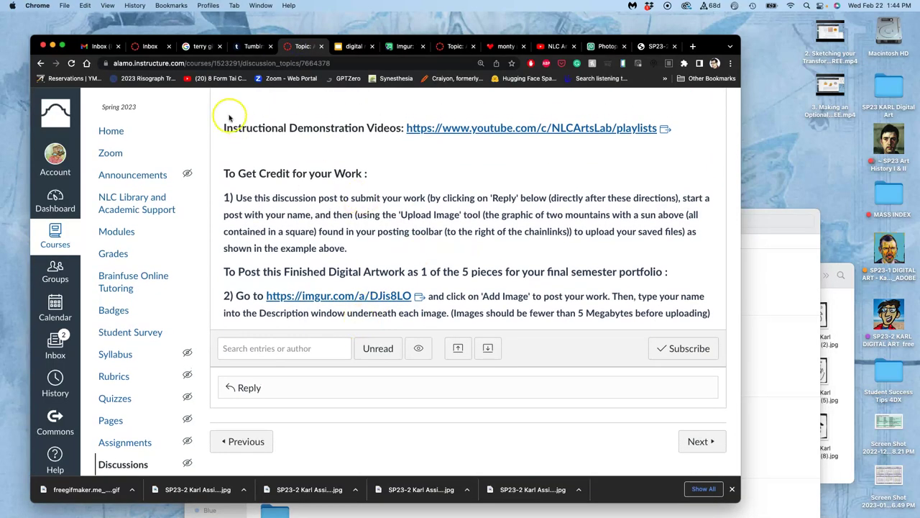
- Reload the discussion page and open the instructor demo reply for editing
scroll(323, 214, up, 15)
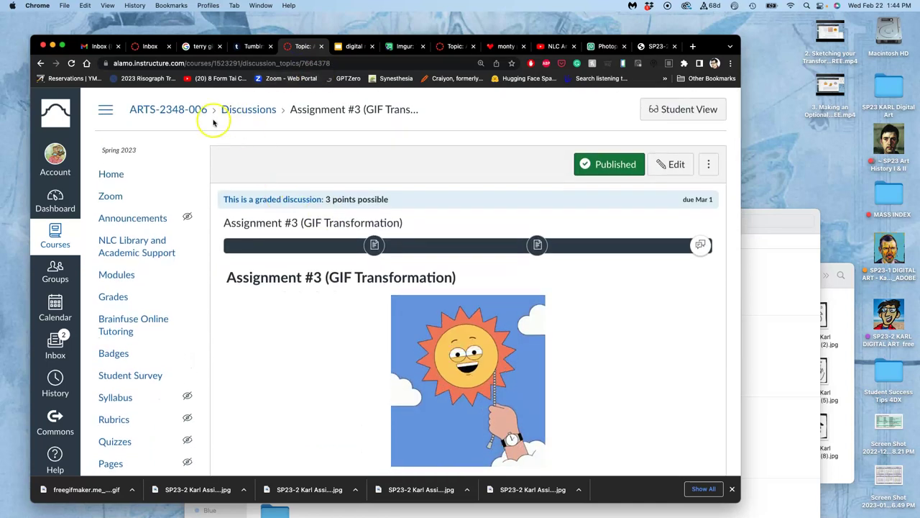
click(71, 64)
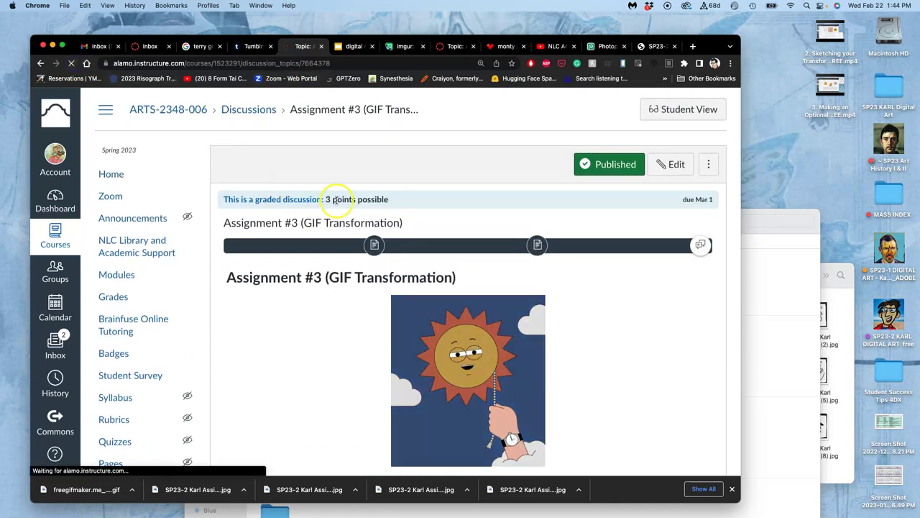
scroll(376, 264, down, 5)
scroll(376, 264, down, 15)
scroll(474, 288, down, 3)
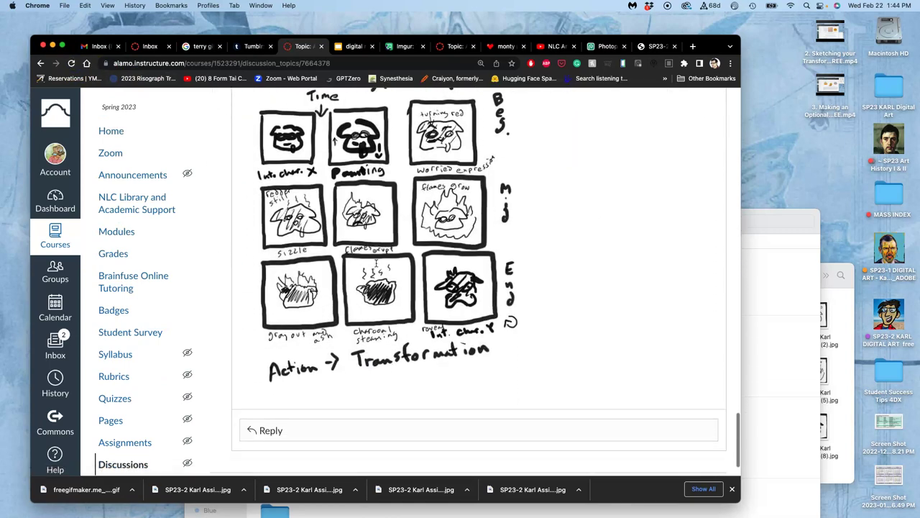
scroll(549, 173, up, 5)
click(704, 162)
click(640, 214)
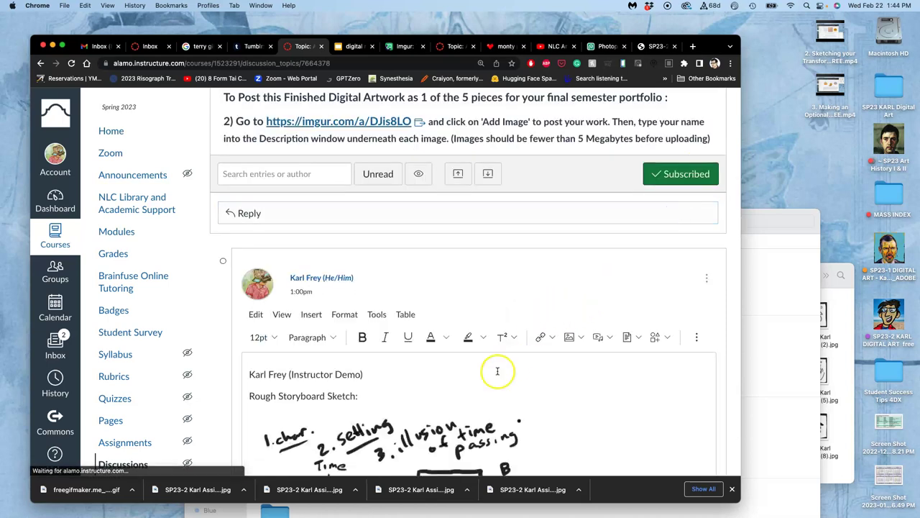
- Type 'Optional Animatic (Test Animation of my Rough Storyboard):' below the sketch, adding a new line
scroll(555, 402, down, 5)
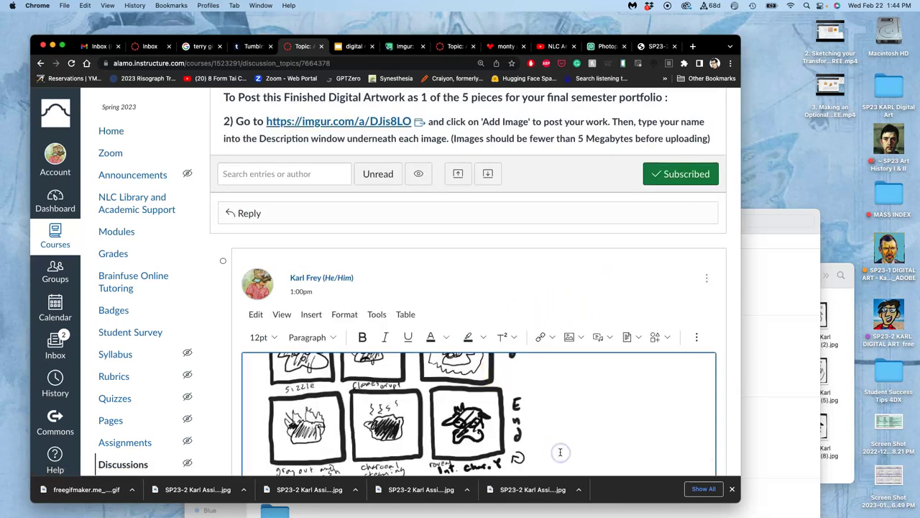
scroll(561, 452, down, 2)
text(Optional Animatic (Test Animation of my Rough Storyboard):)
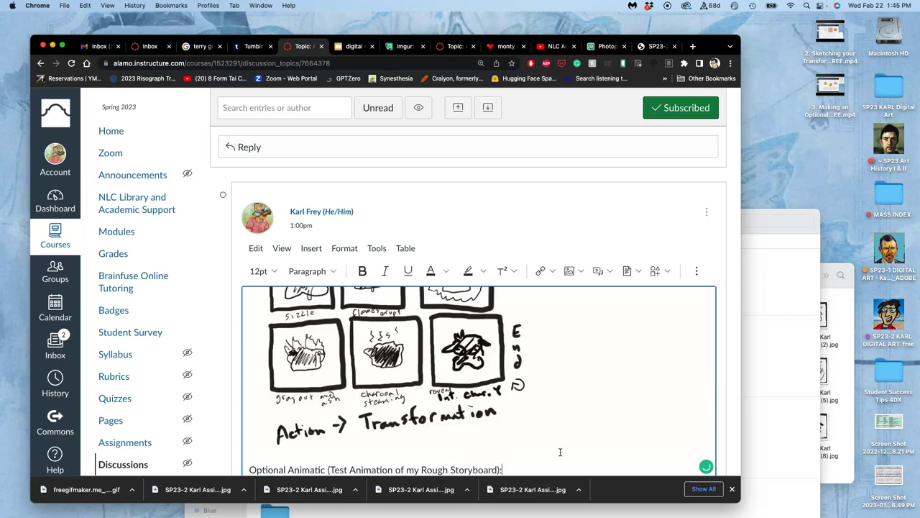
key(Return)
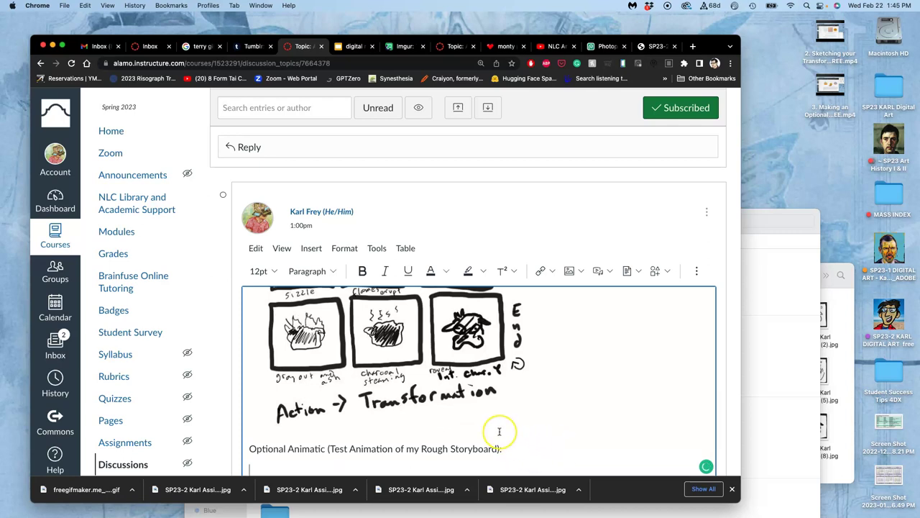
scroll(496, 430, down, 1)
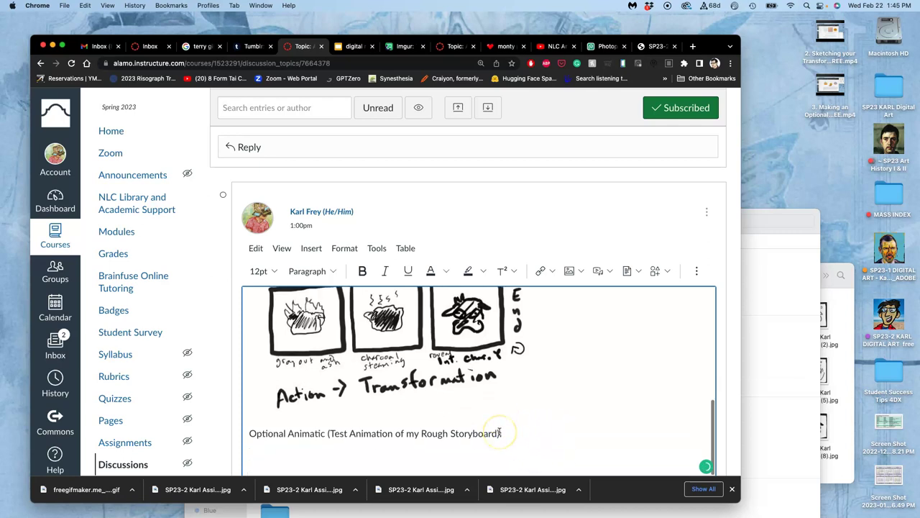
- Upload the Sketch Animatic GIF from Finder into the reply and enlarge the editor
click(571, 271)
click(580, 293)
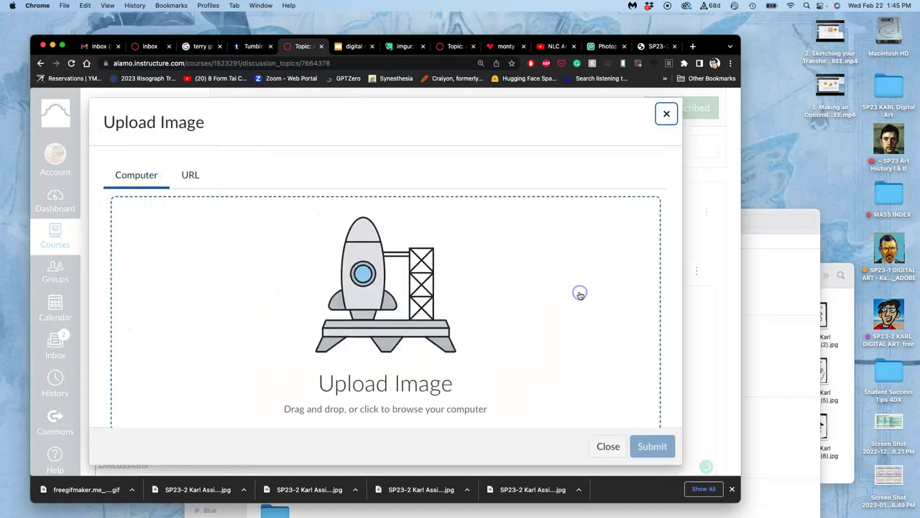
click(790, 294)
drag(275, 270, 172, 282)
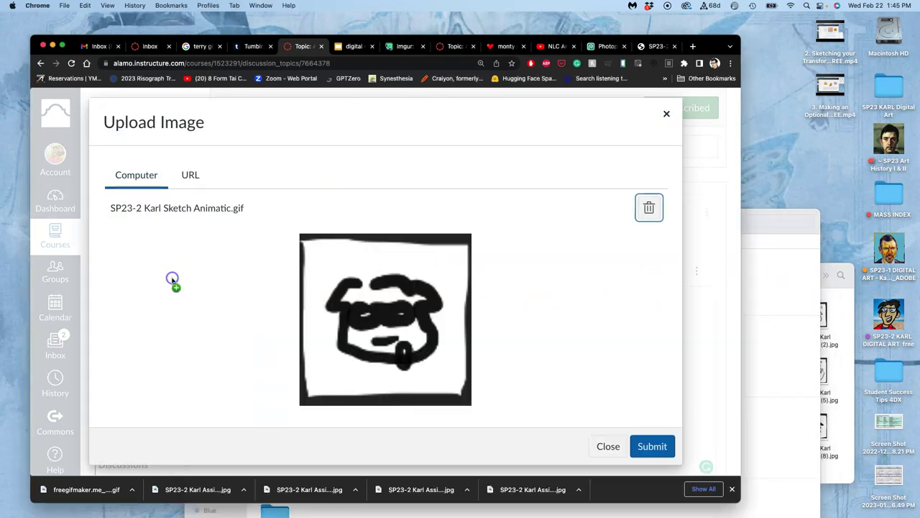
click(648, 447)
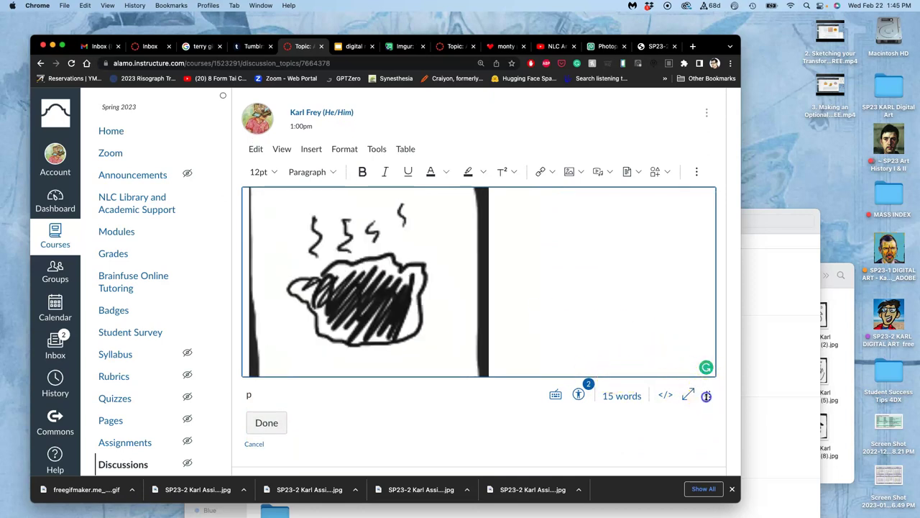
drag(709, 395, 707, 491)
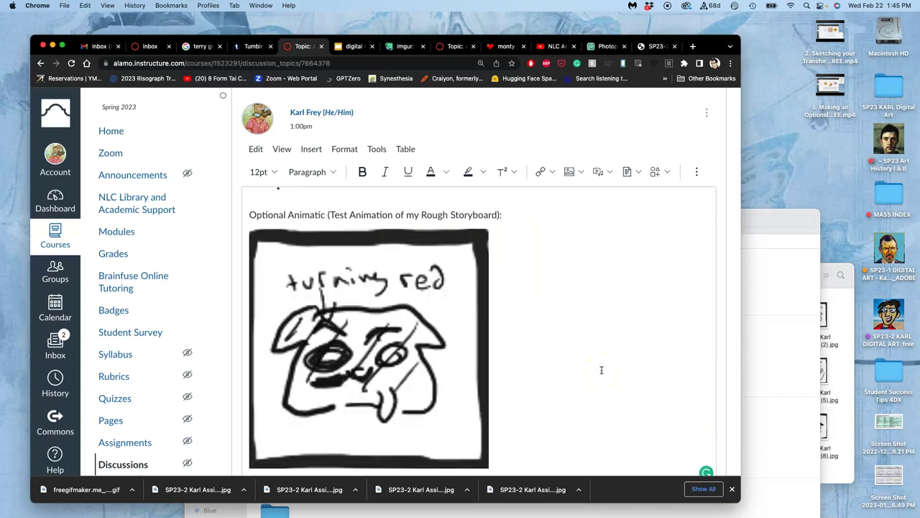
scroll(567, 281, up, 5)
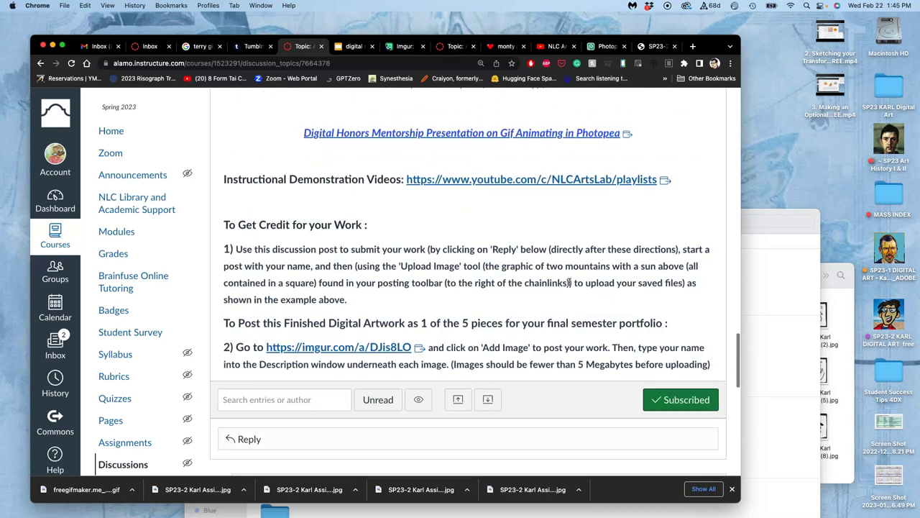
scroll(569, 281, up, 5)
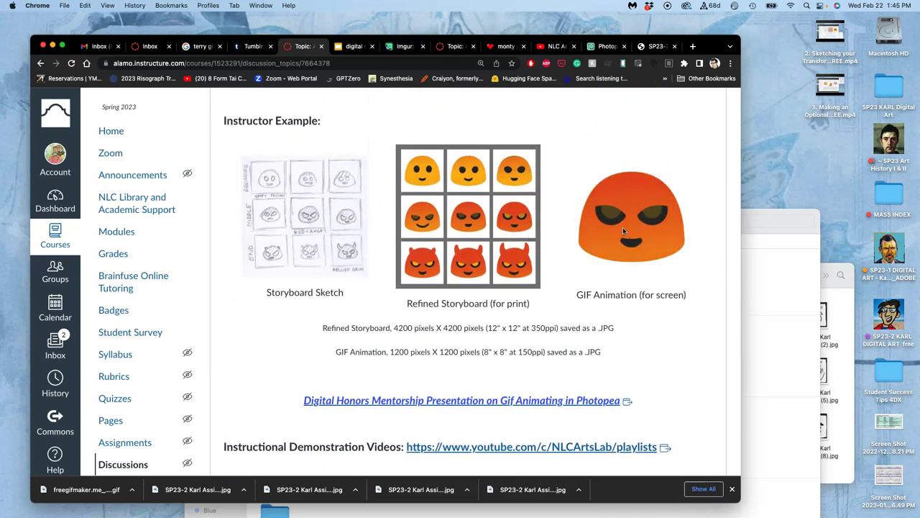
scroll(578, 309, down, 10)
scroll(578, 310, down, 10)
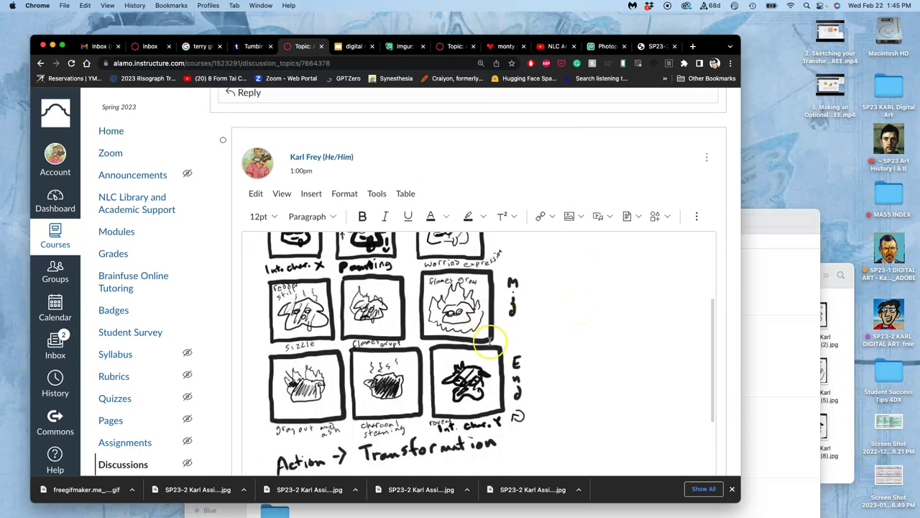
scroll(489, 344, down, 10)
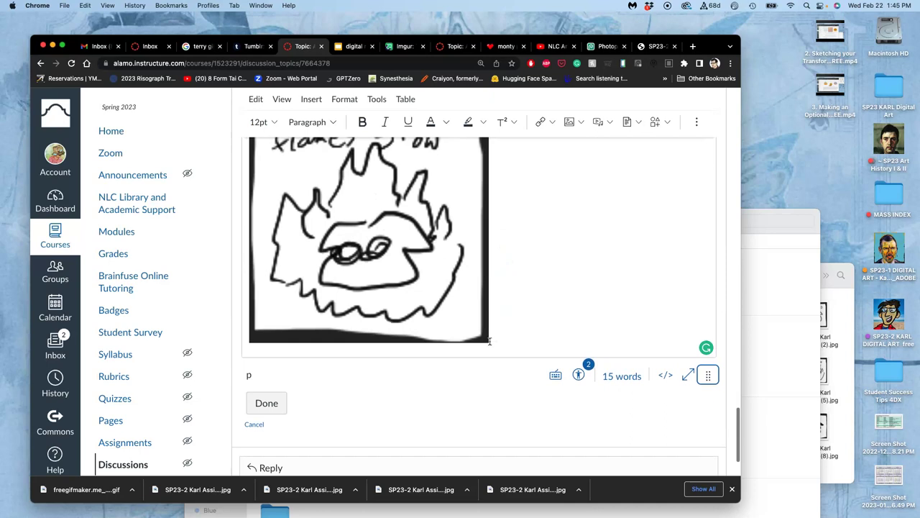
scroll(489, 342, up, 1)
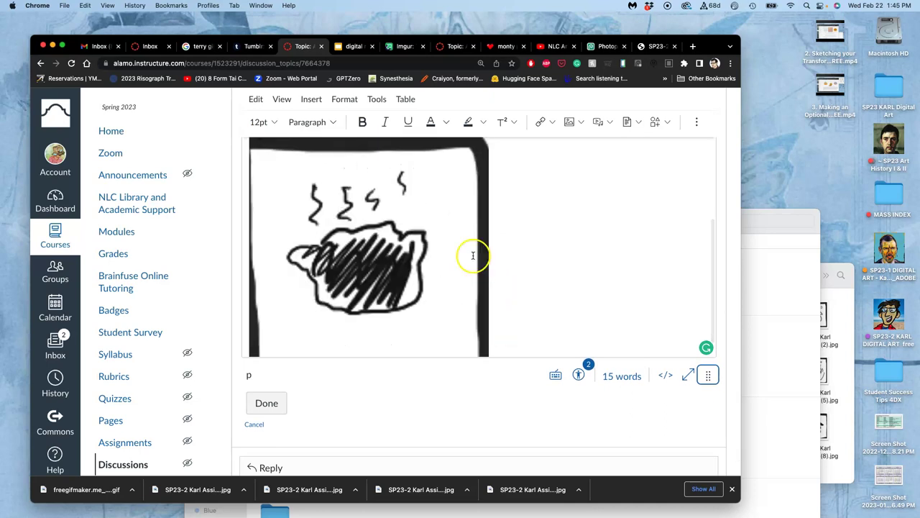
- Open the storyboard sketch JPG from the Assign #3 folder in Preview, then return to Chrome
click(834, 302)
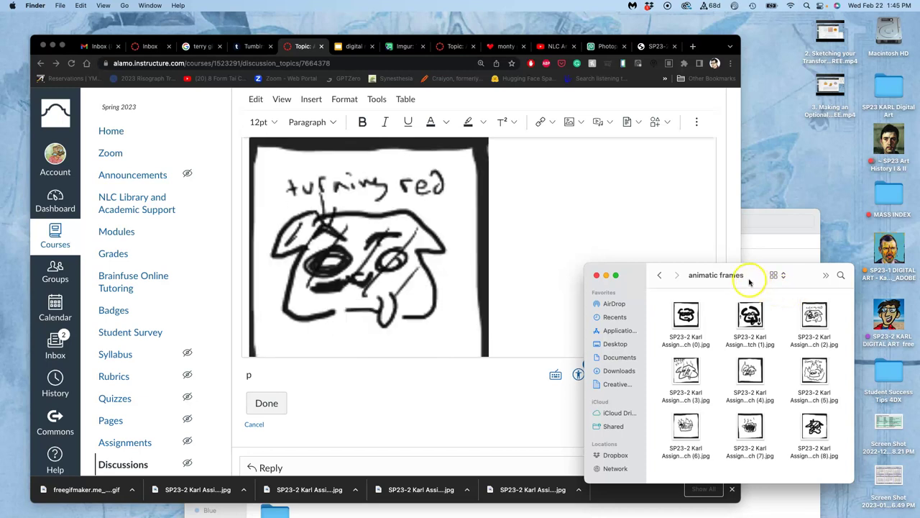
click(659, 275)
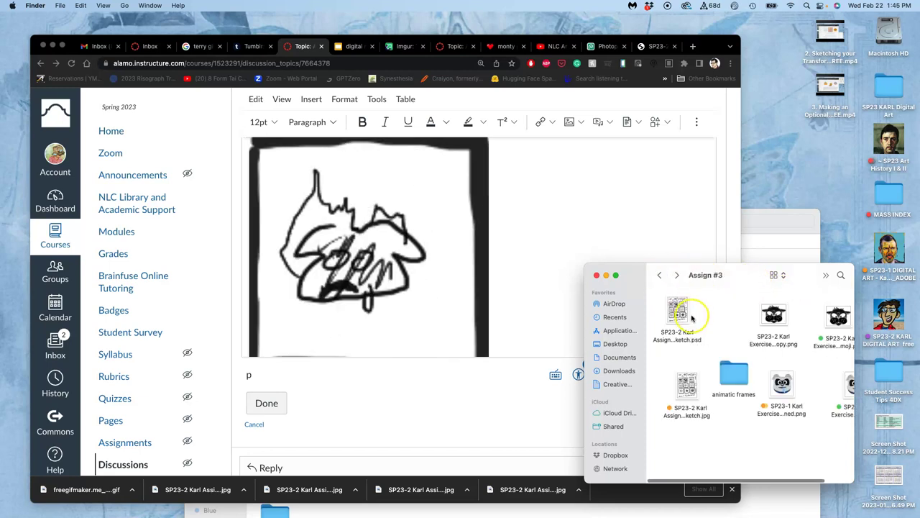
double_click(688, 388)
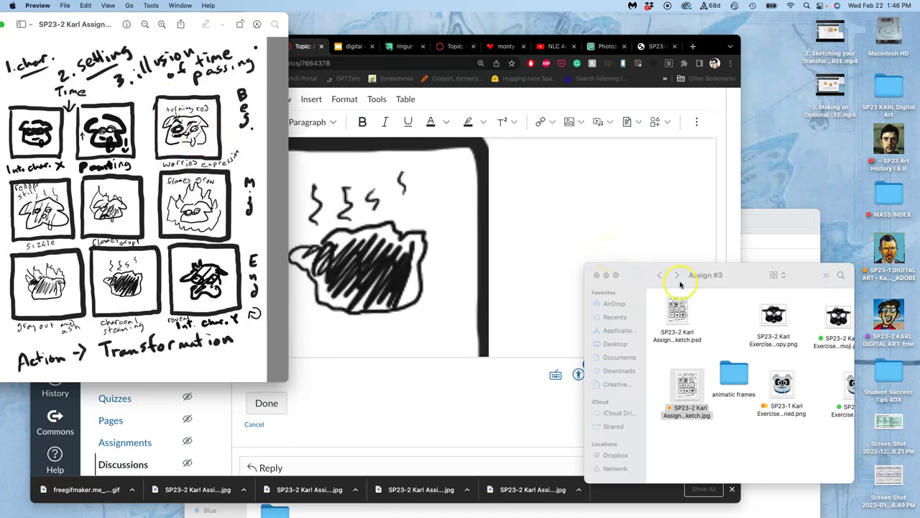
click(638, 202)
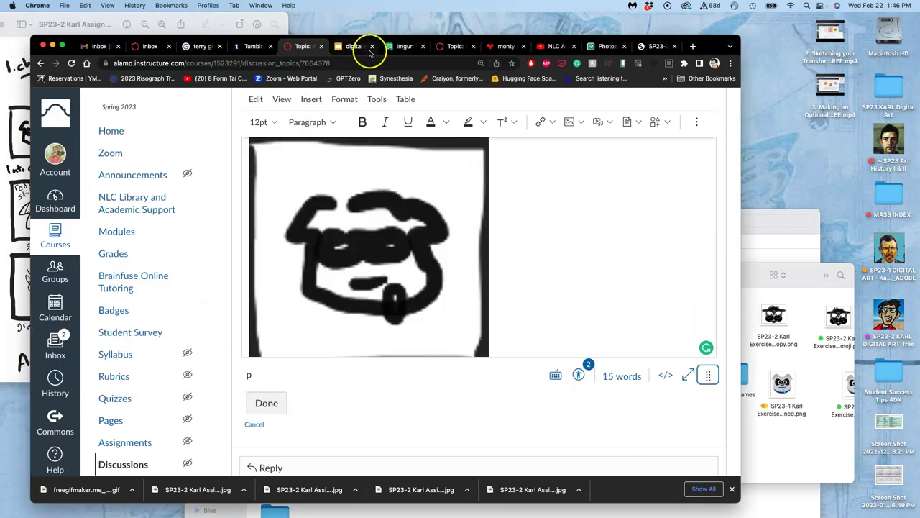
- Look through the Tumblr GIF, terry gilliam gif search and Imgur student example tabs
click(250, 47)
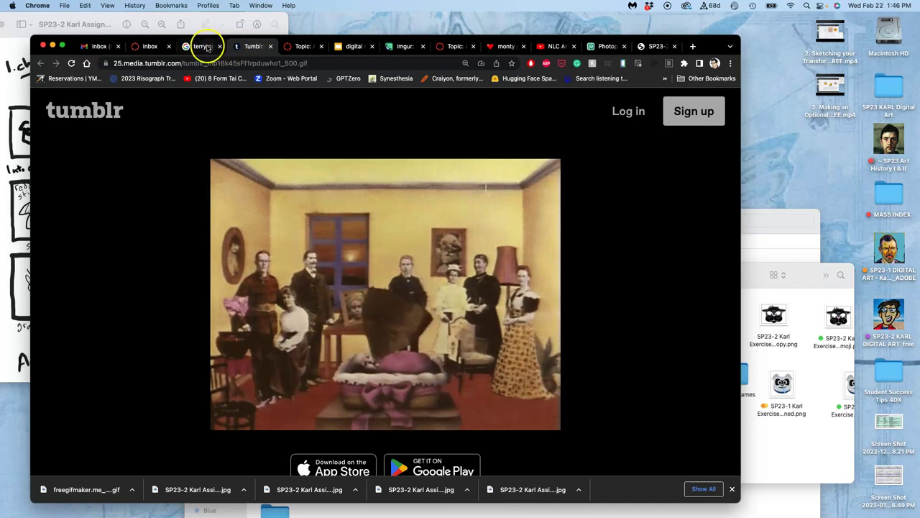
click(201, 46)
click(405, 46)
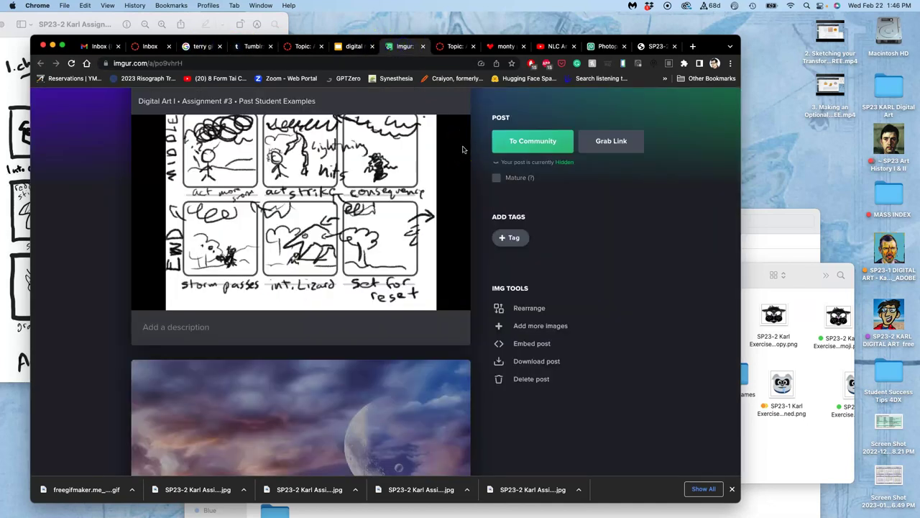
- Search Google in a new tab for 'giller pinocho making of'
click(692, 46)
click(498, 175)
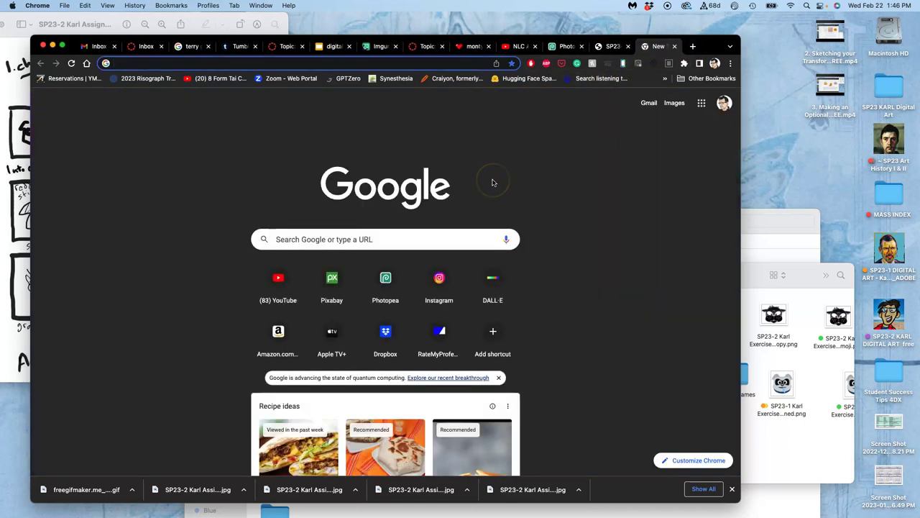
text(giller)
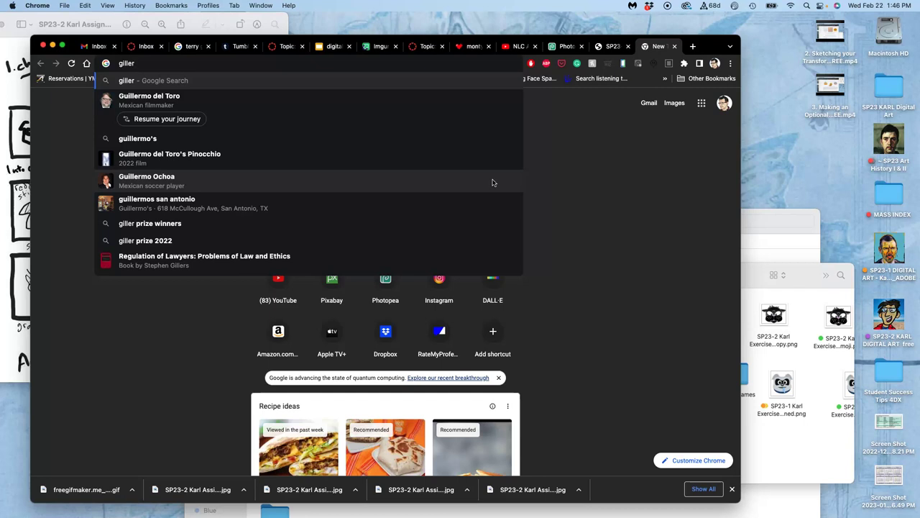
text(pinoch)
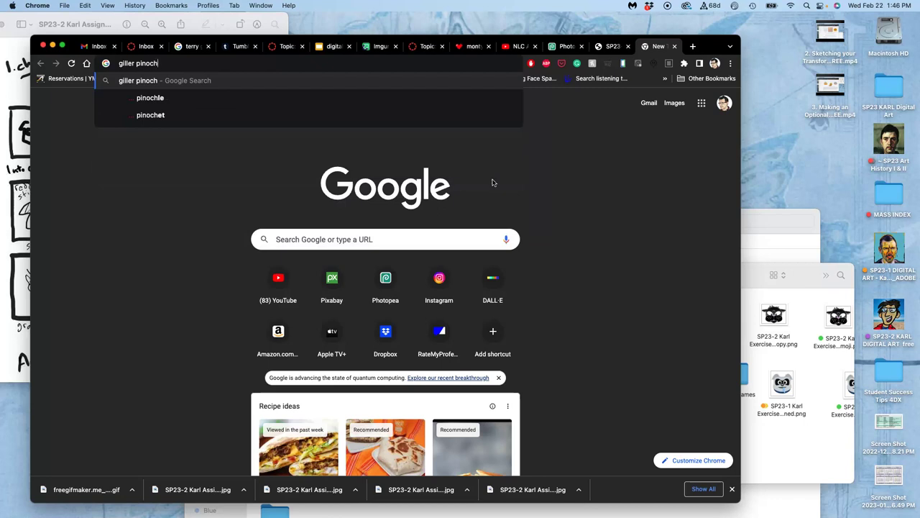
text(o)
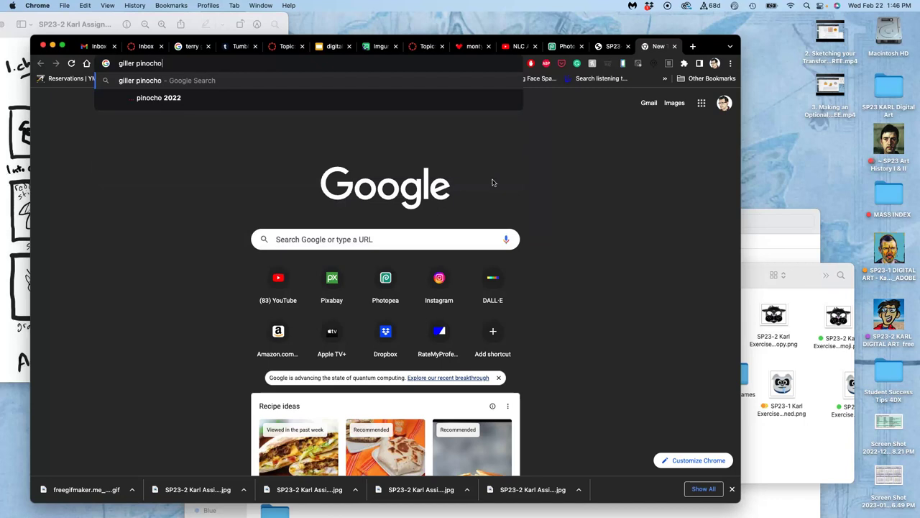
text( making of)
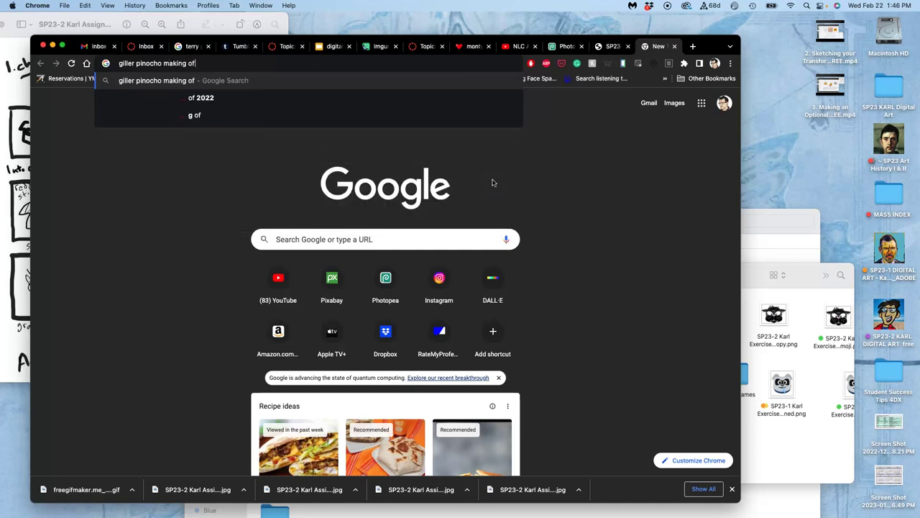
key(Return)
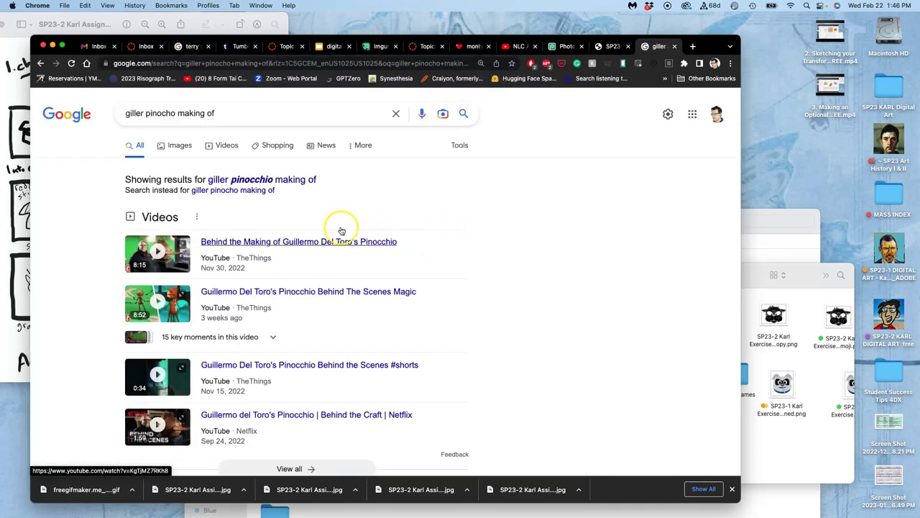
scroll(312, 248, down, 1)
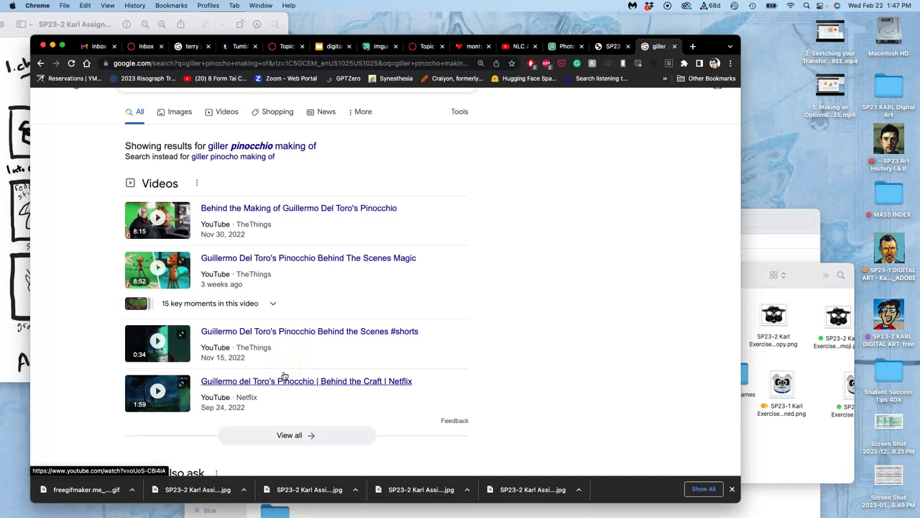
right_click(284, 375)
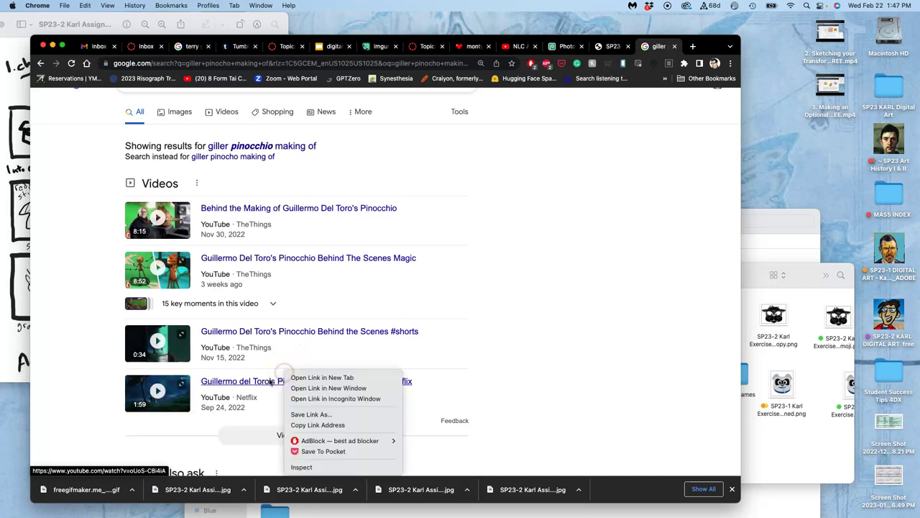
click(270, 372)
right_click(266, 374)
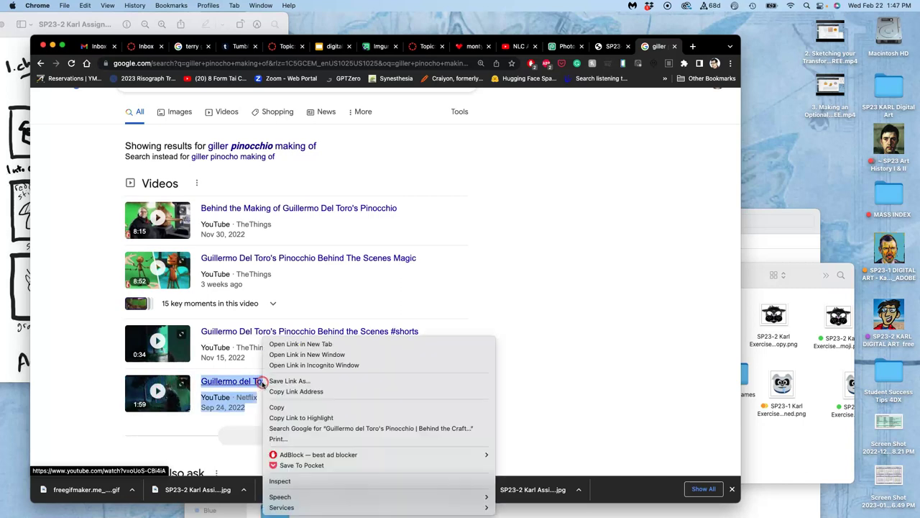
click(299, 344)
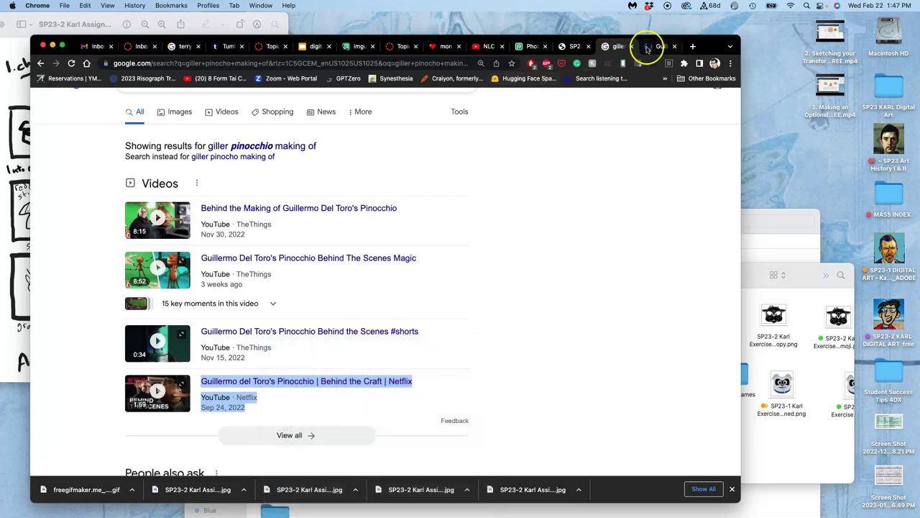
click(662, 46)
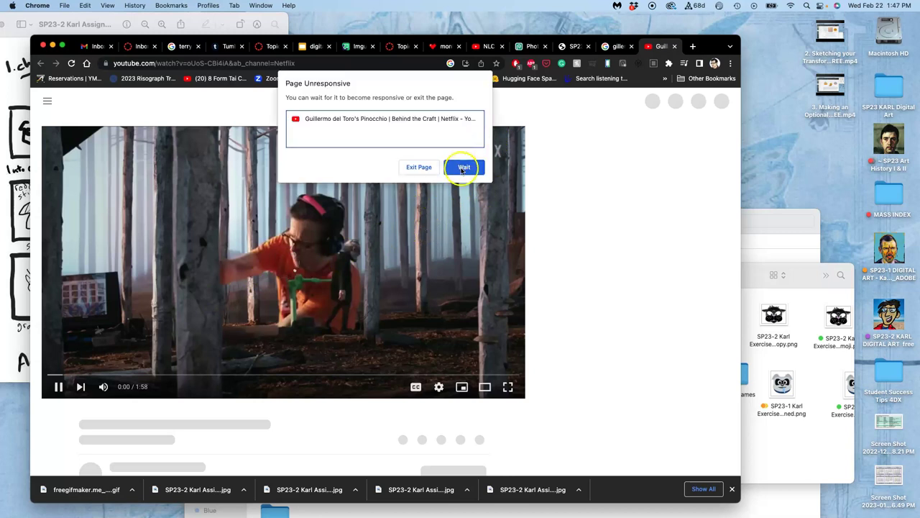
click(454, 164)
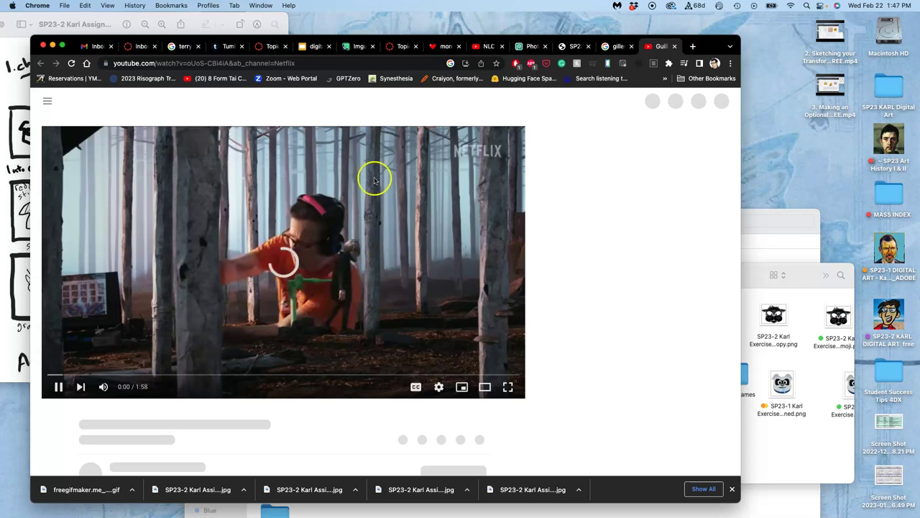
click(71, 63)
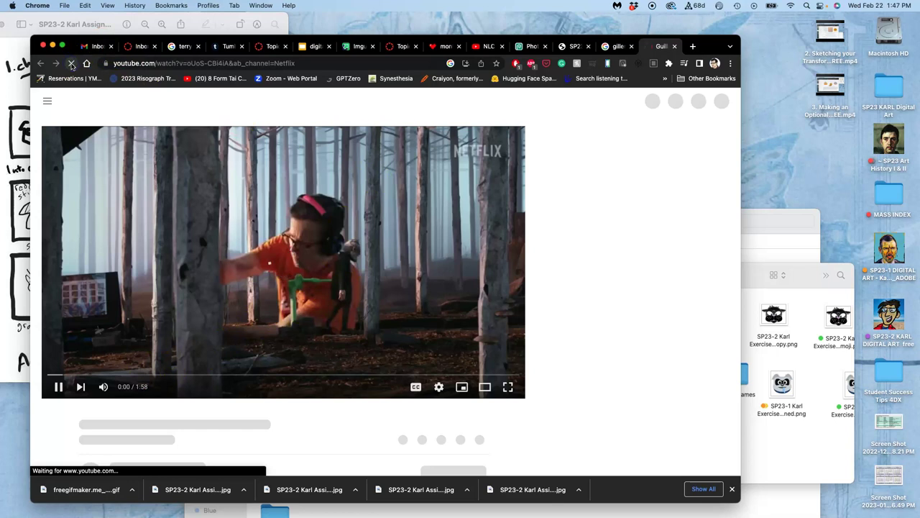
click(71, 63)
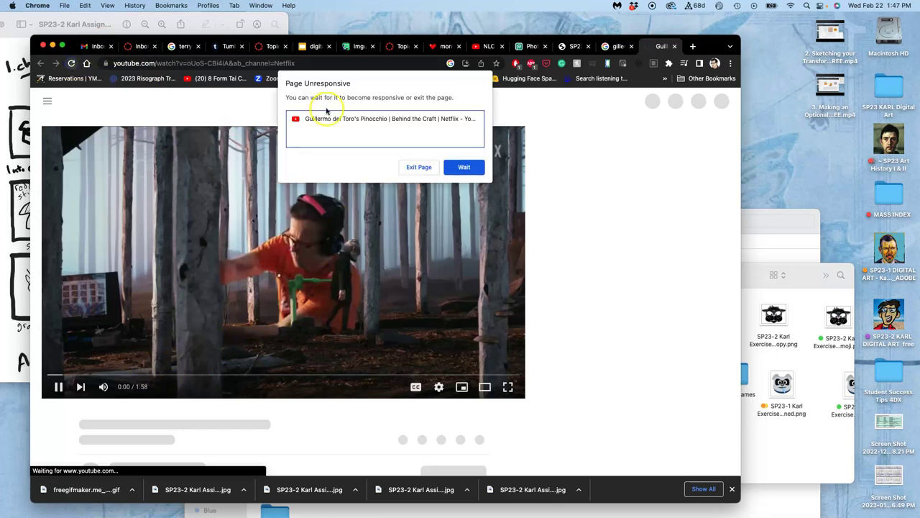
click(426, 171)
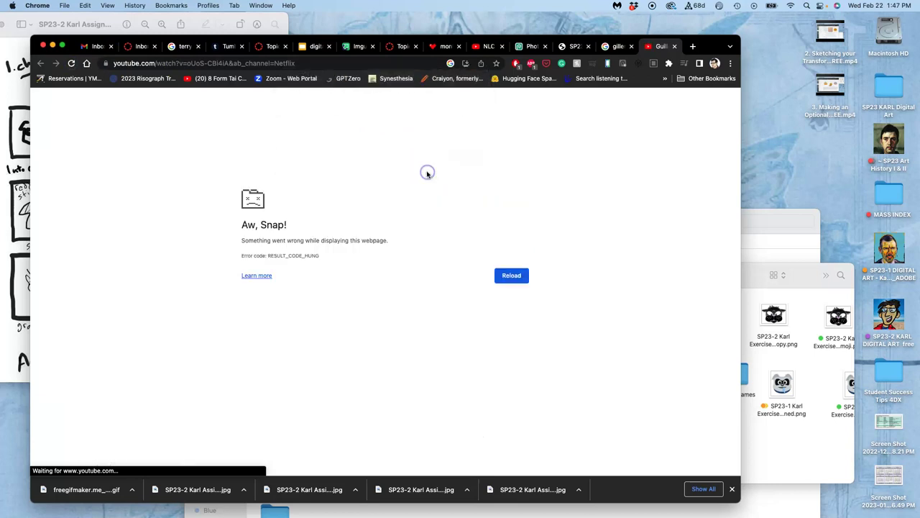
click(677, 47)
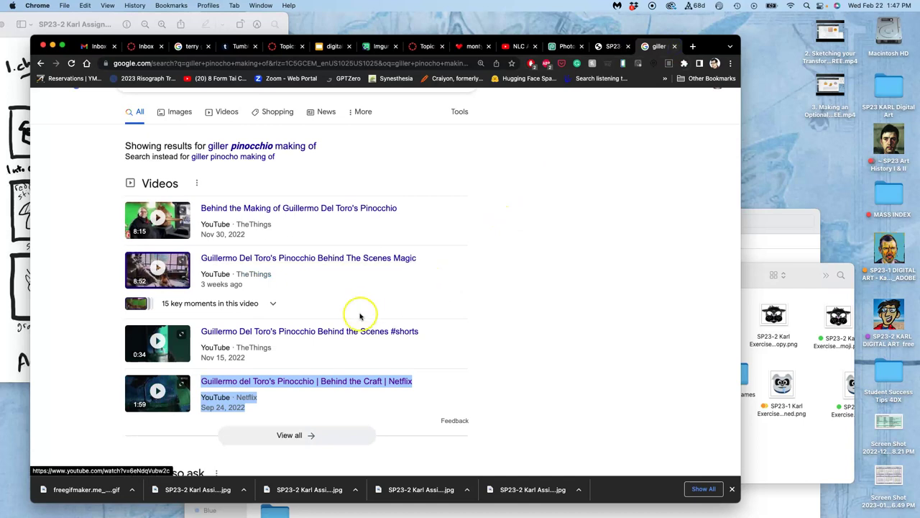
right_click(298, 331)
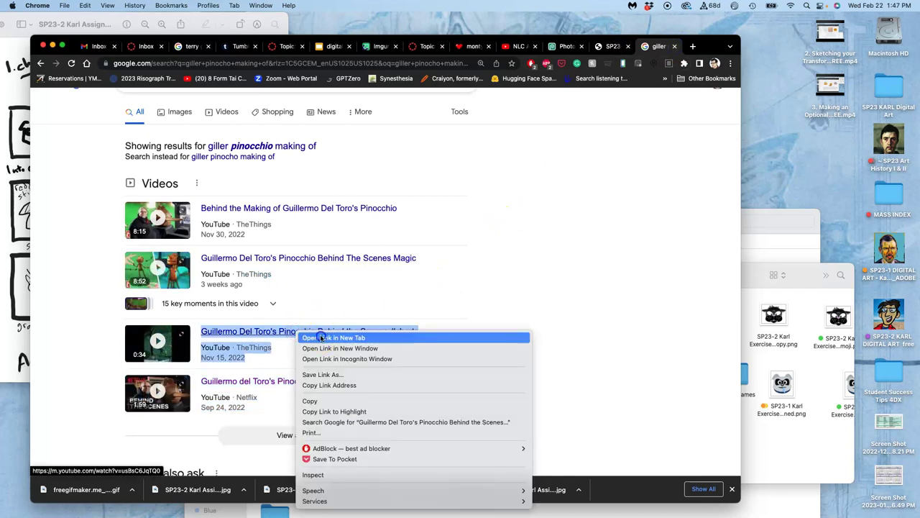
click(322, 337)
click(661, 46)
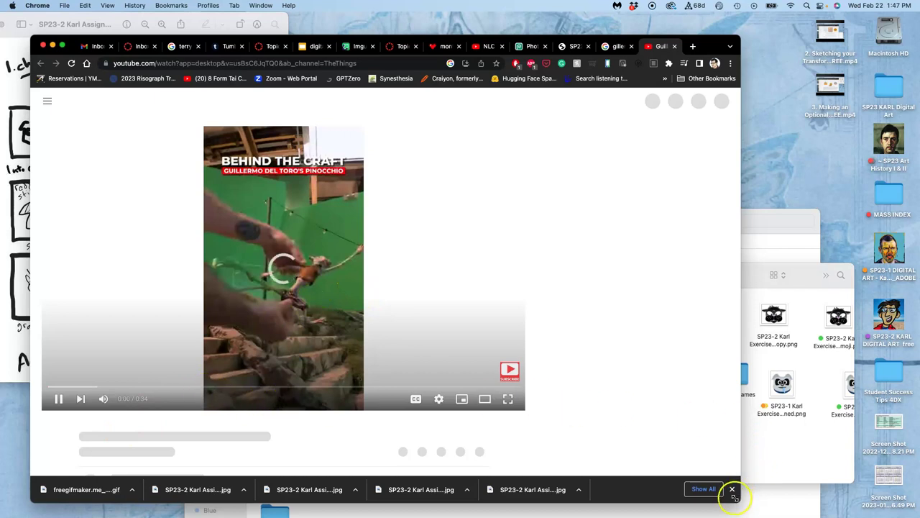
drag(733, 496, 762, 446)
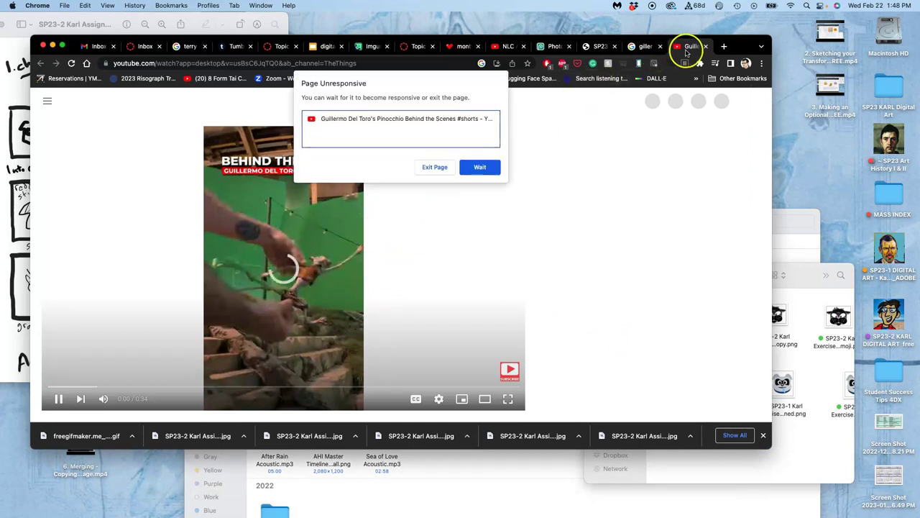
click(486, 167)
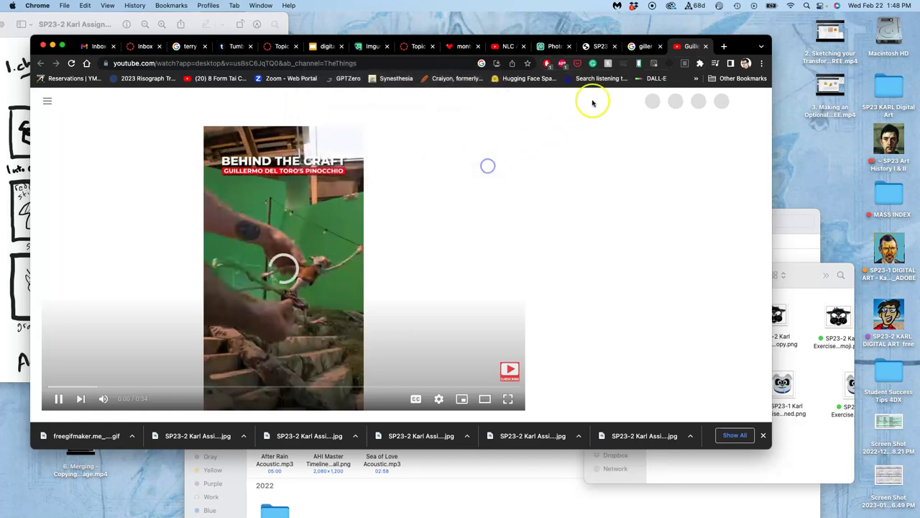
click(705, 46)
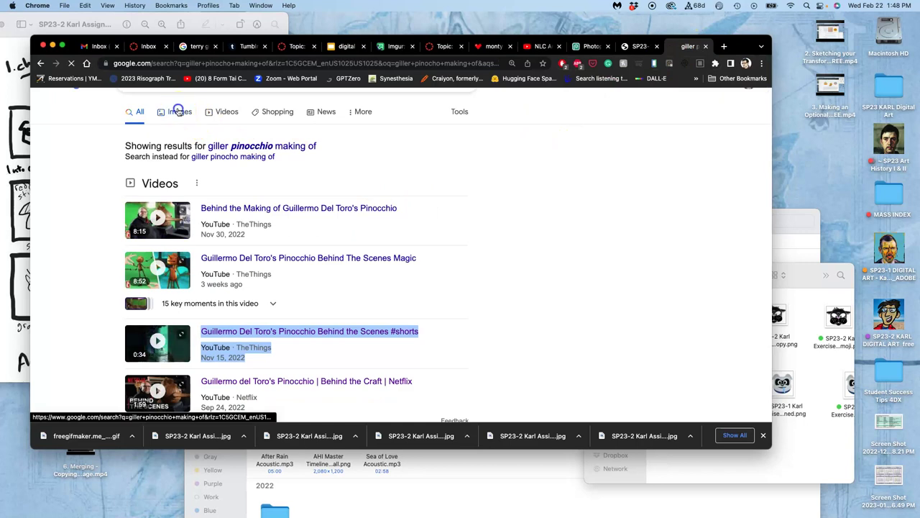
- Switch Google to Images and preview the Animation Magazine Pinocchio set photo
click(178, 113)
scroll(280, 213, down, 3)
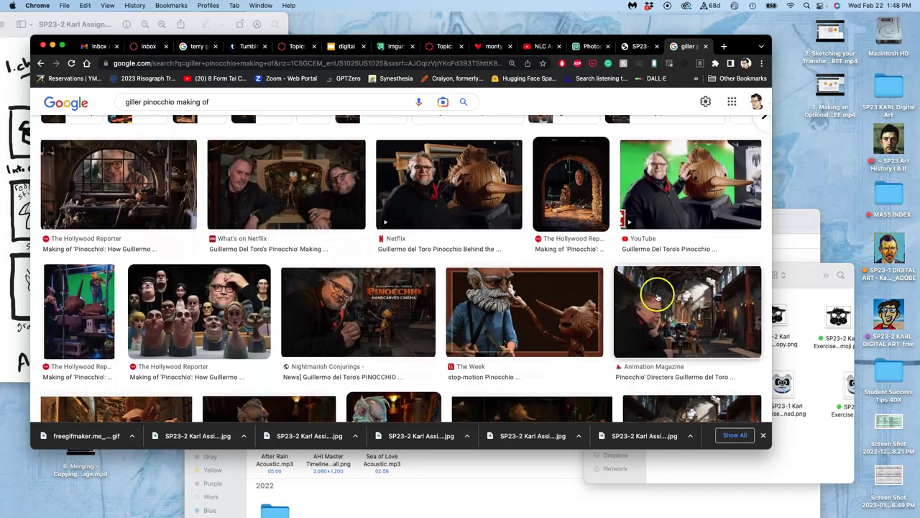
click(235, 296)
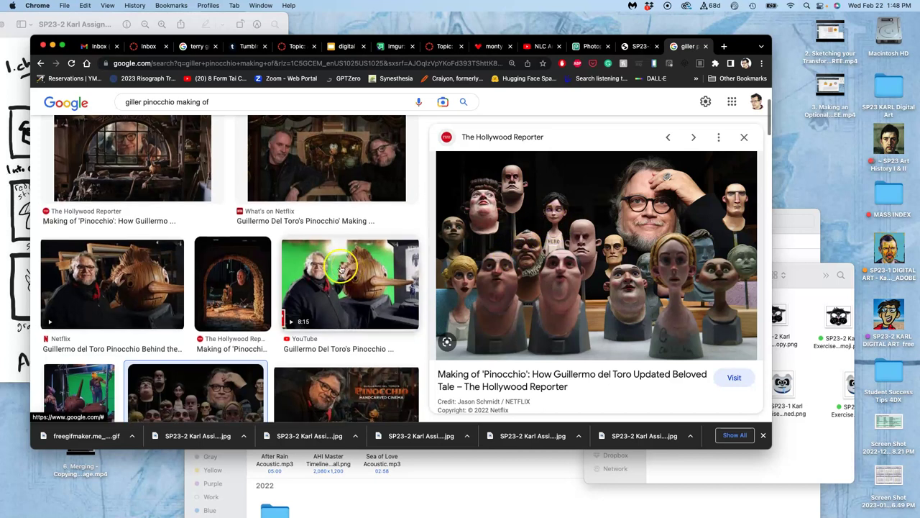
click(161, 156)
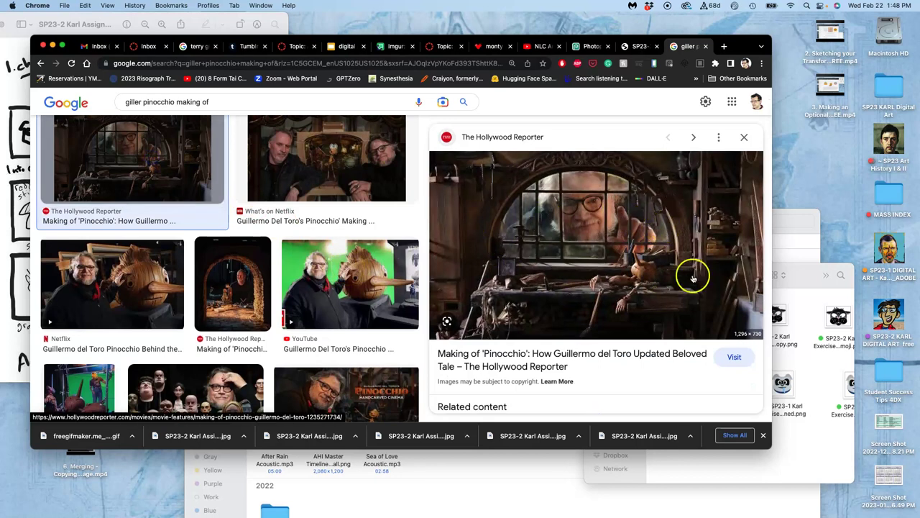
scroll(351, 277, down, 2)
scroll(352, 277, down, 5)
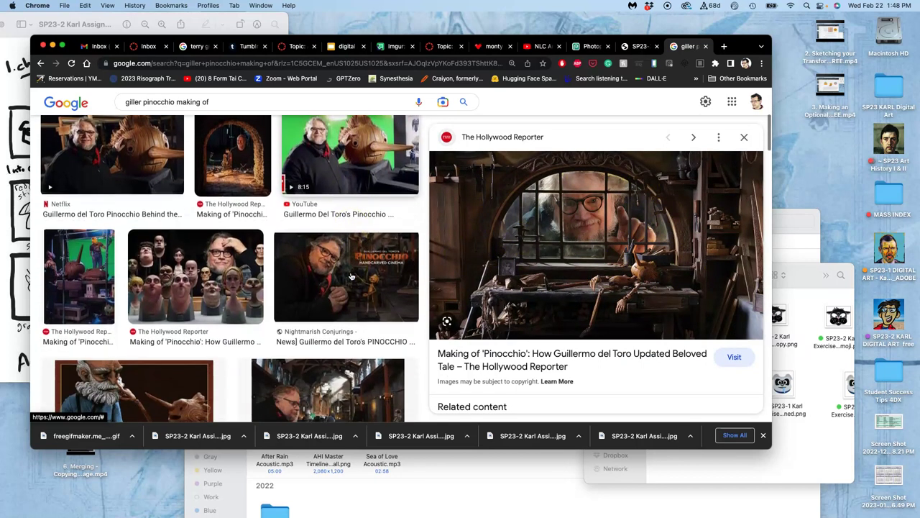
click(338, 308)
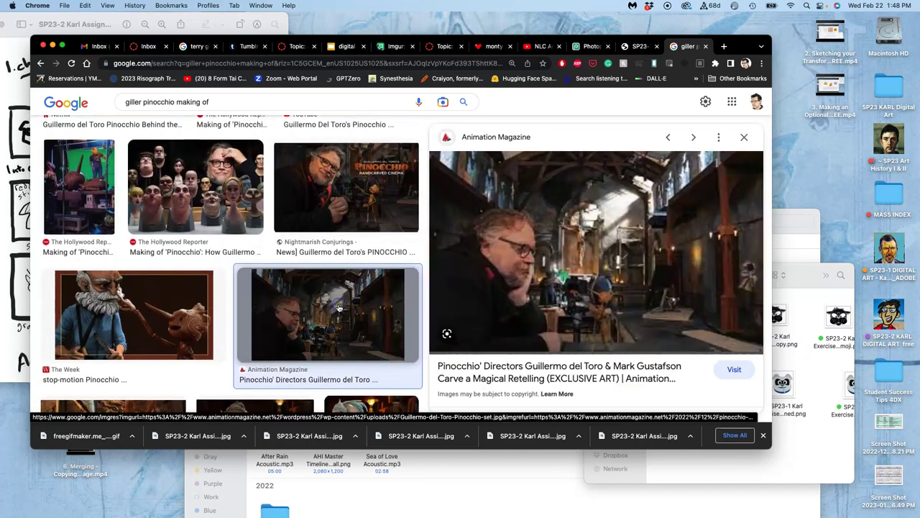
- Open the Animation Magazine source article in a new tab and dismiss the downloads bar
right_click(623, 264)
click(645, 269)
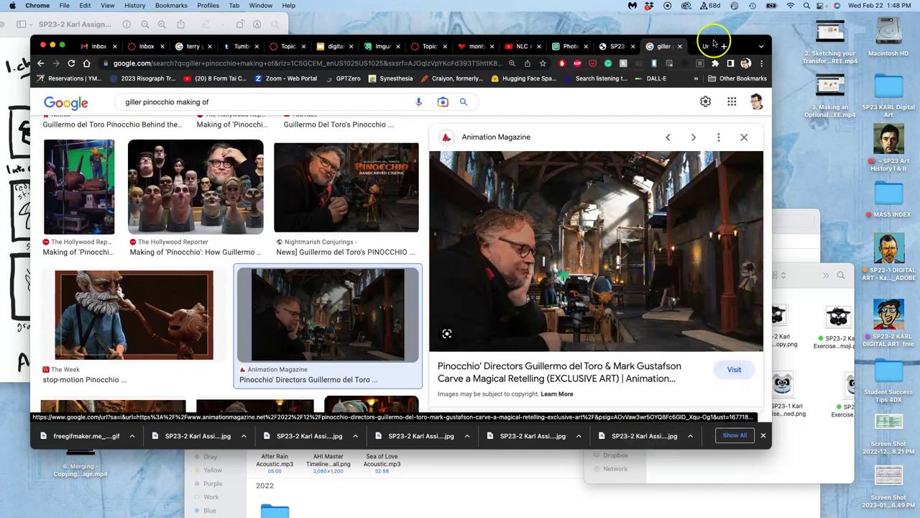
click(690, 47)
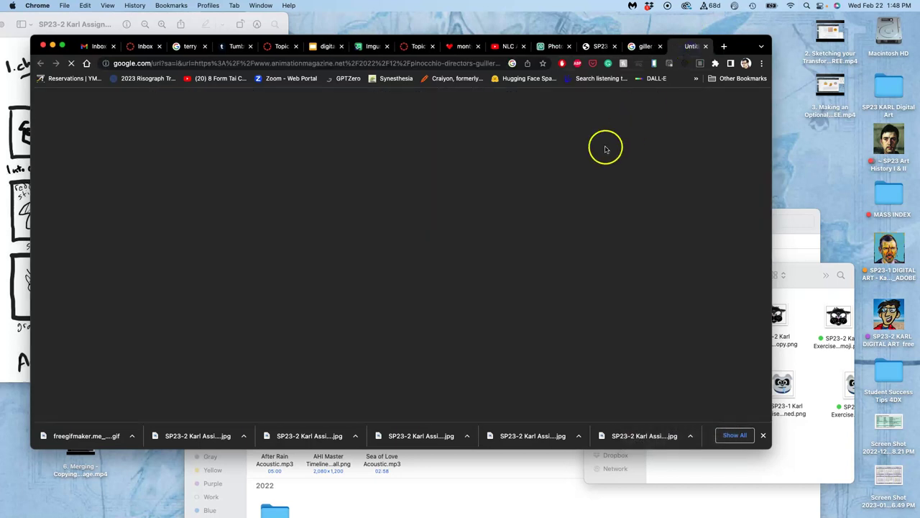
click(763, 437)
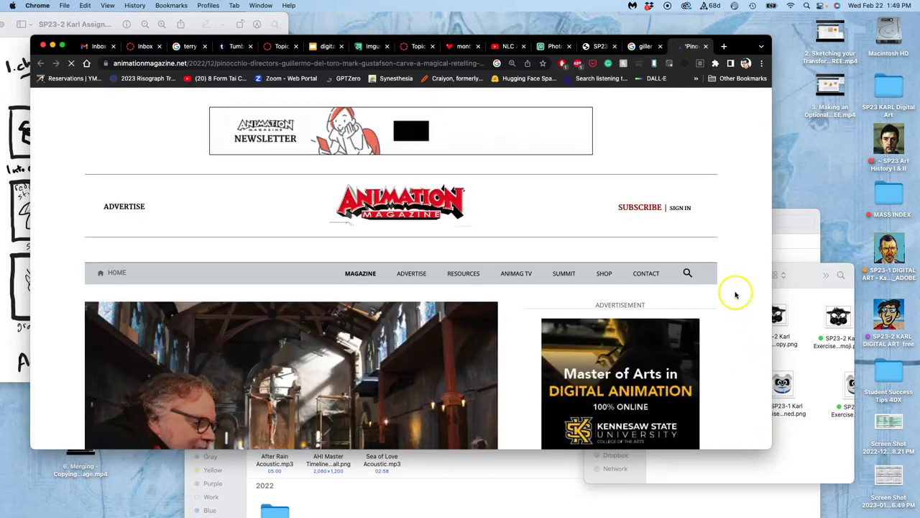
scroll(517, 302, down, 3)
scroll(509, 314, down, 3)
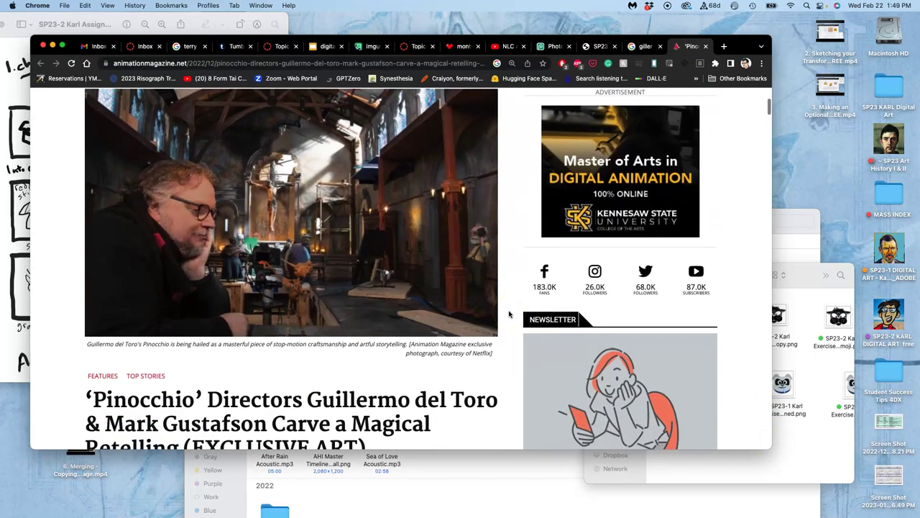
- Open the article's set photo by itself in a new tab, then close the article
right_click(299, 253)
click(321, 257)
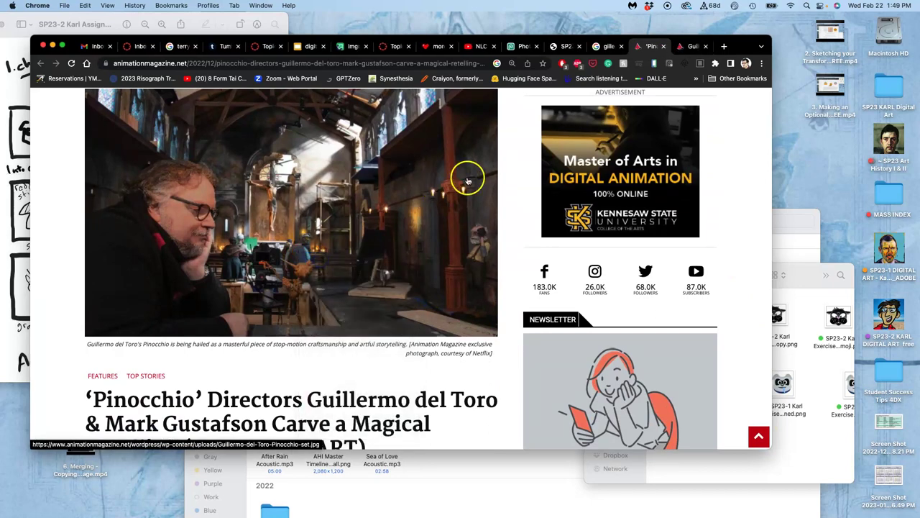
scroll(412, 223, down, 10)
scroll(411, 226, down, 10)
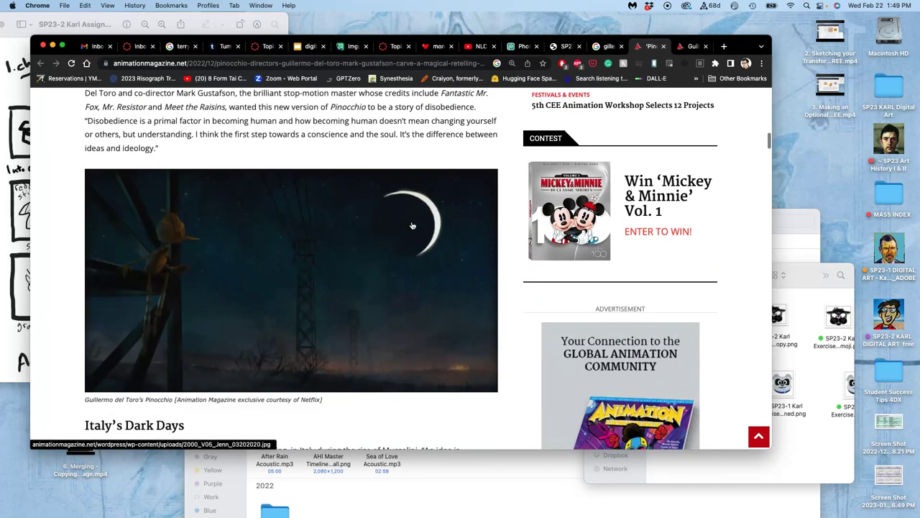
scroll(412, 226, down, 8)
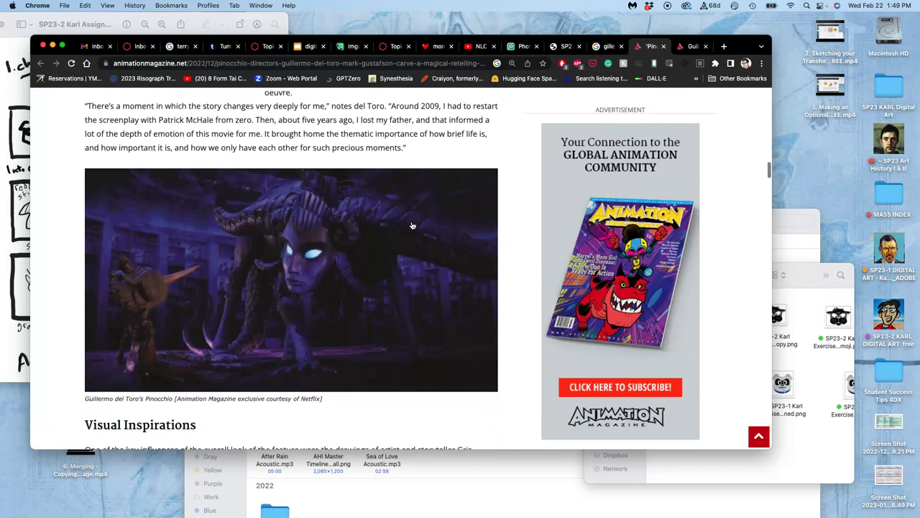
scroll(412, 226, down, 10)
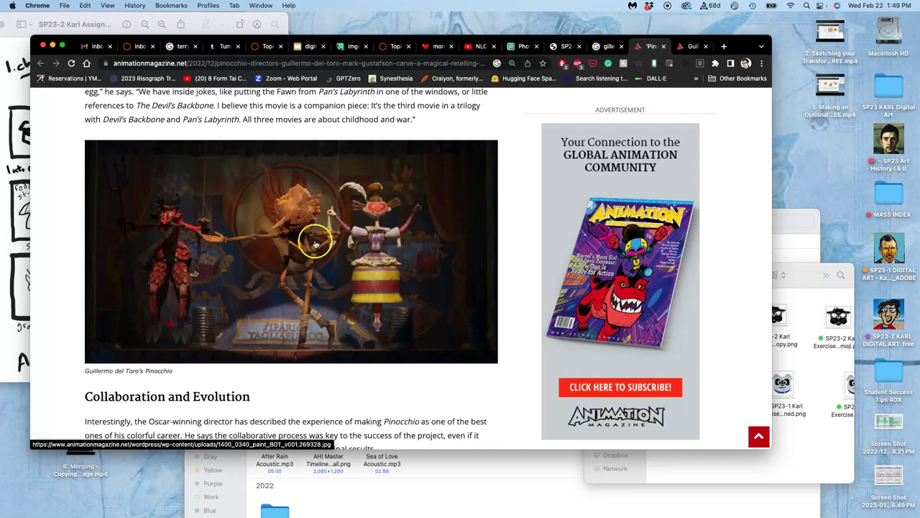
click(663, 47)
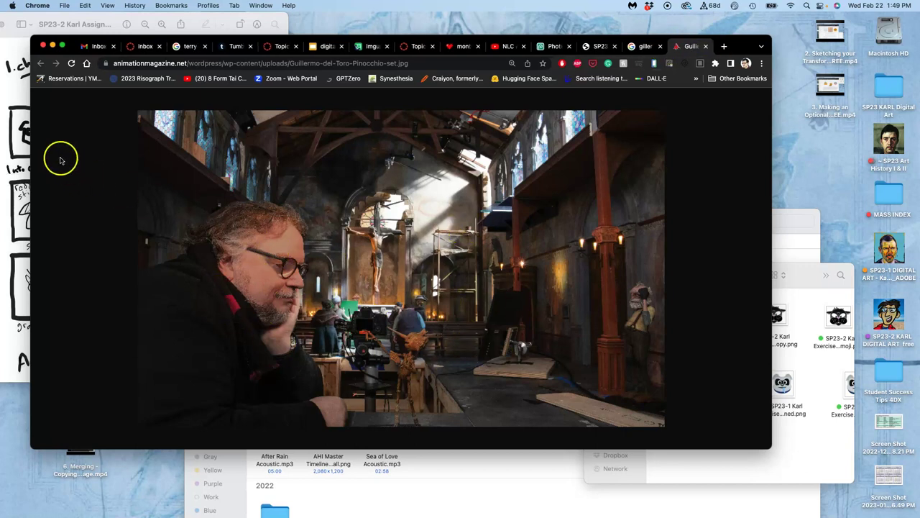
- Widen the Assign #3 Finder window and drag the dog emoji PSD onto Photopea
click(21, 144)
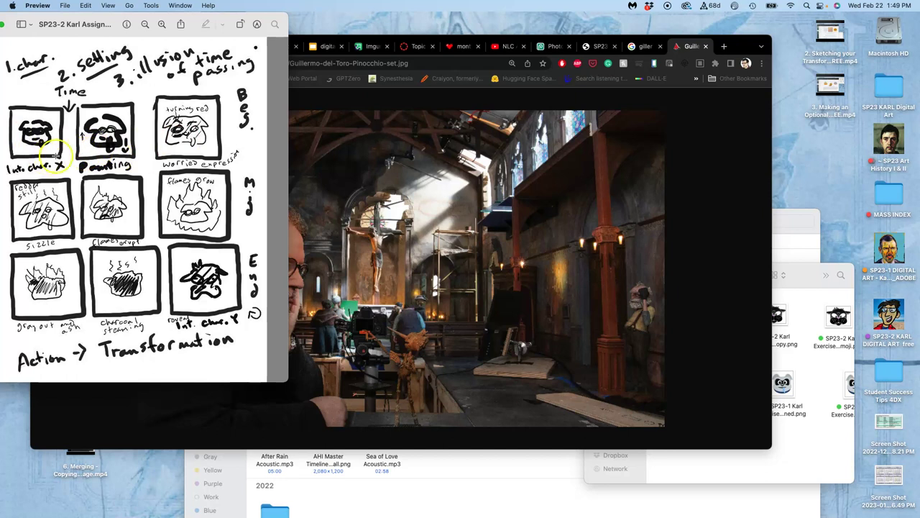
click(354, 196)
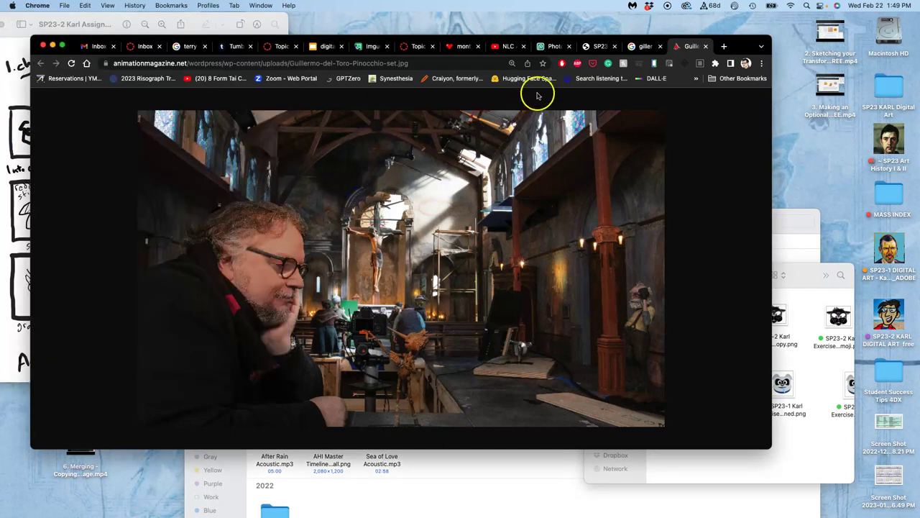
click(555, 46)
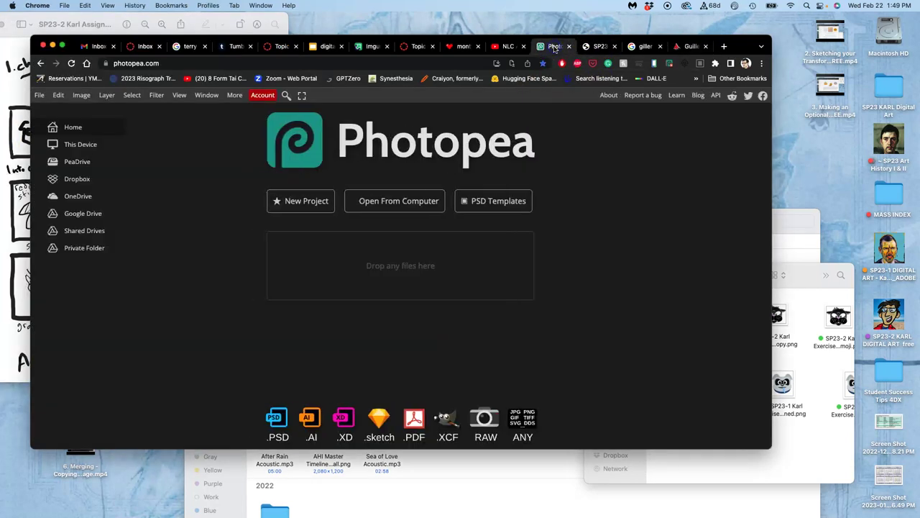
click(801, 297)
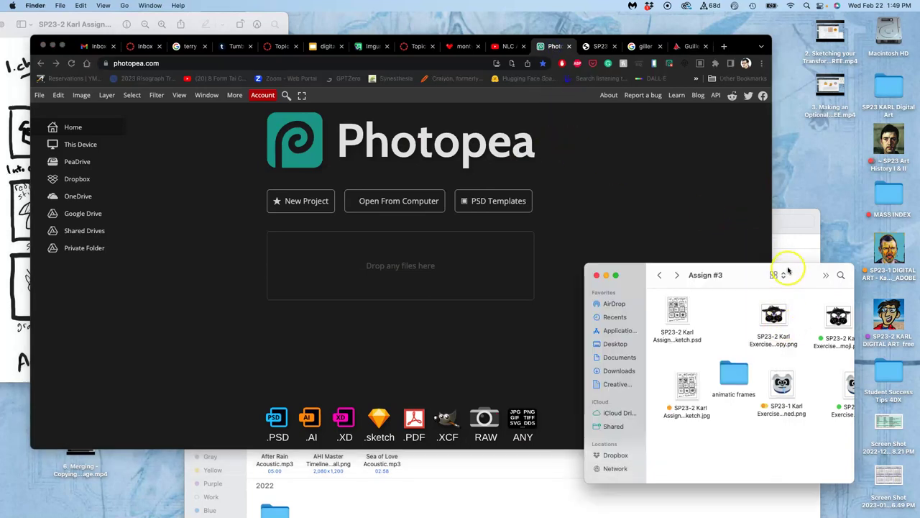
drag(791, 267, 720, 265)
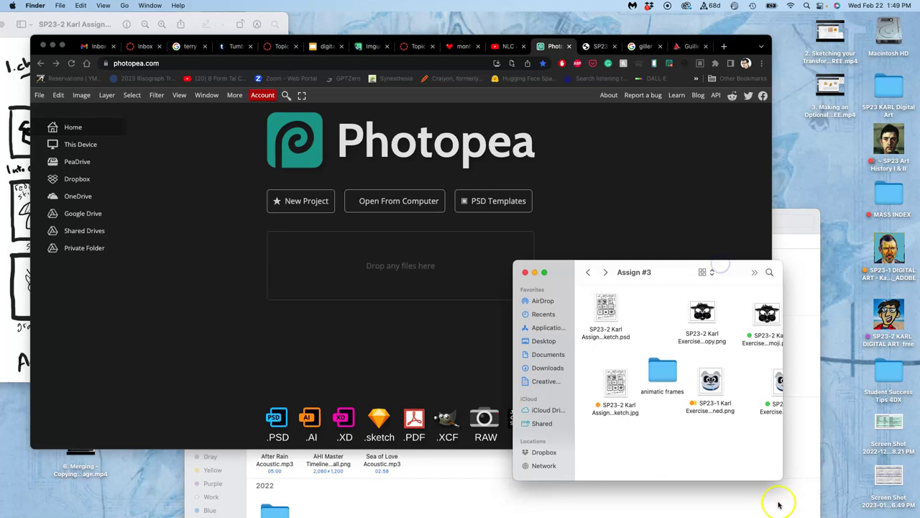
drag(778, 476, 862, 479)
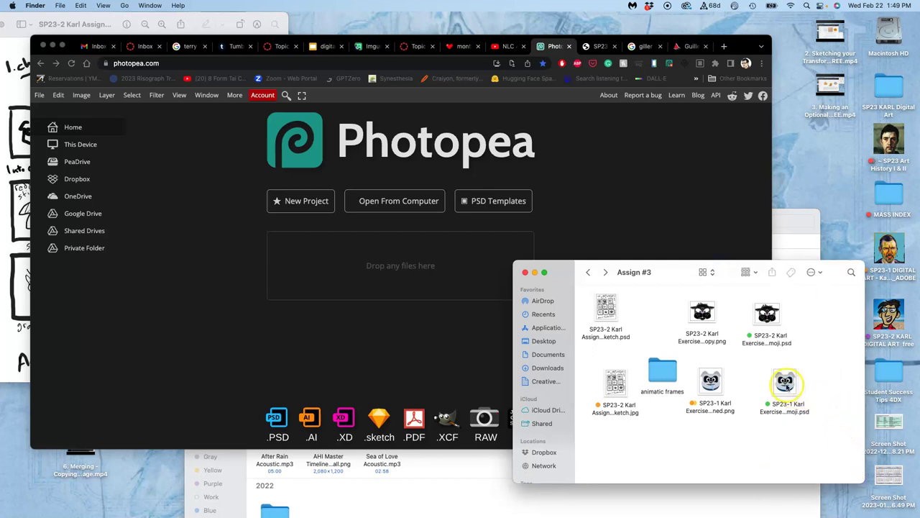
drag(785, 383, 411, 270)
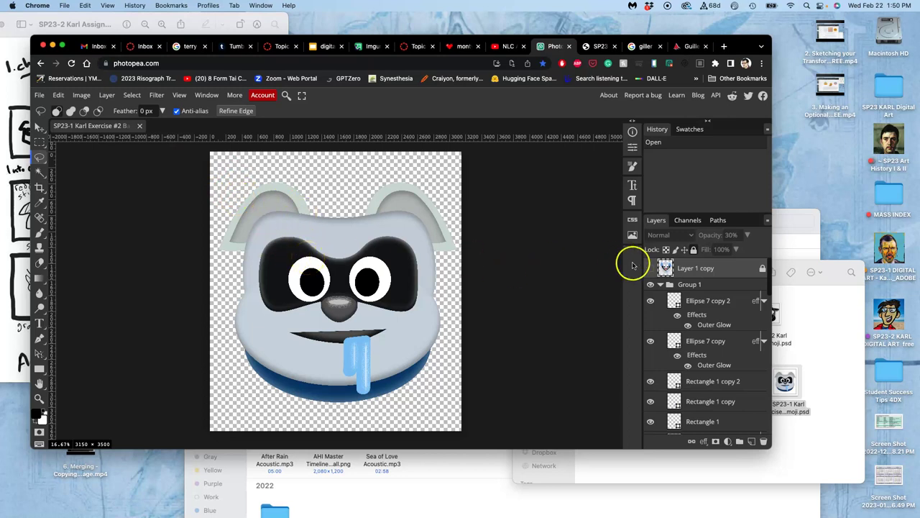
- Unlock and delete the Layer 1 copy layer
click(651, 268)
click(652, 269)
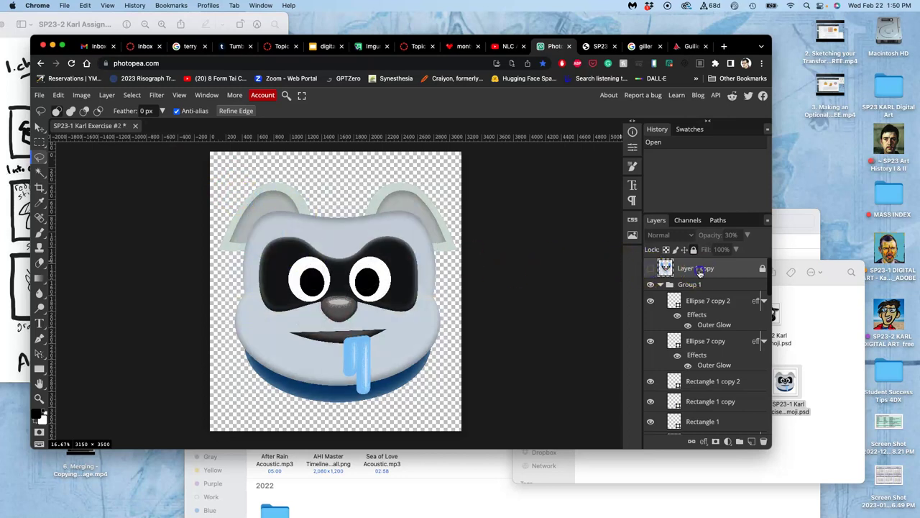
click(693, 250)
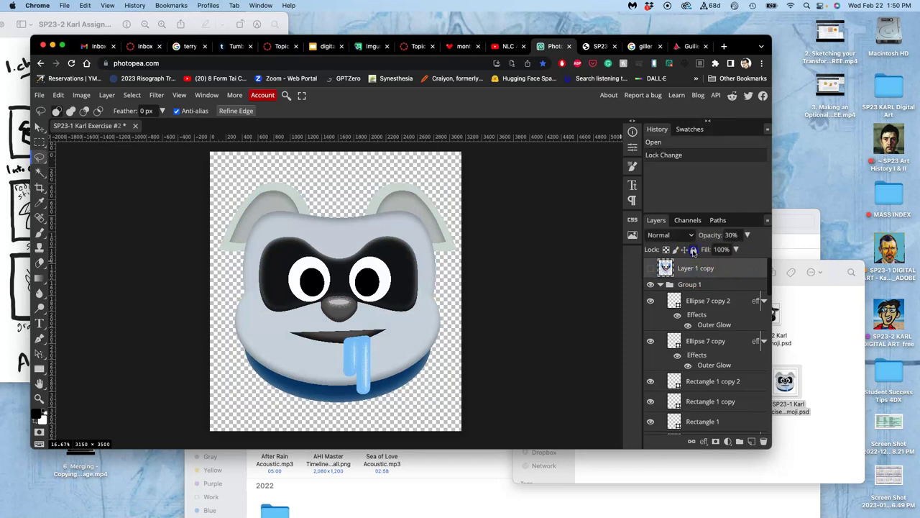
click(694, 250)
click(652, 268)
click(696, 249)
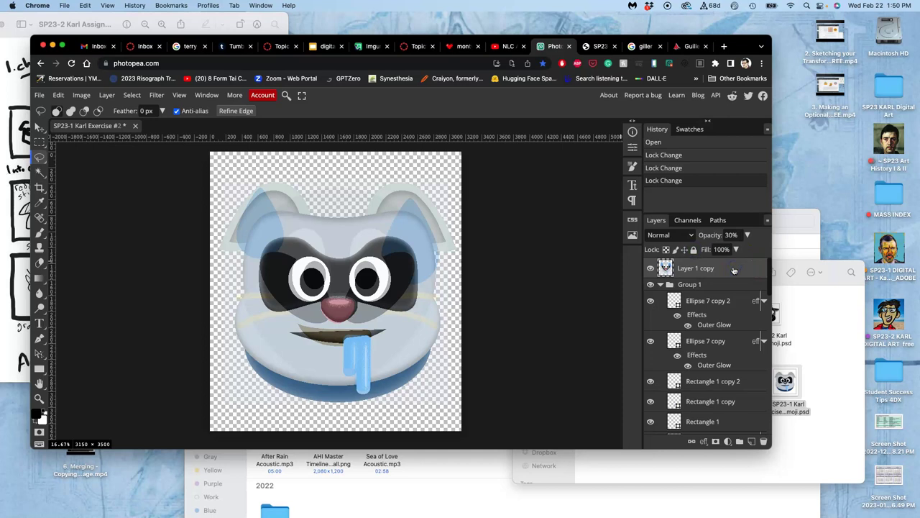
key(Delete)
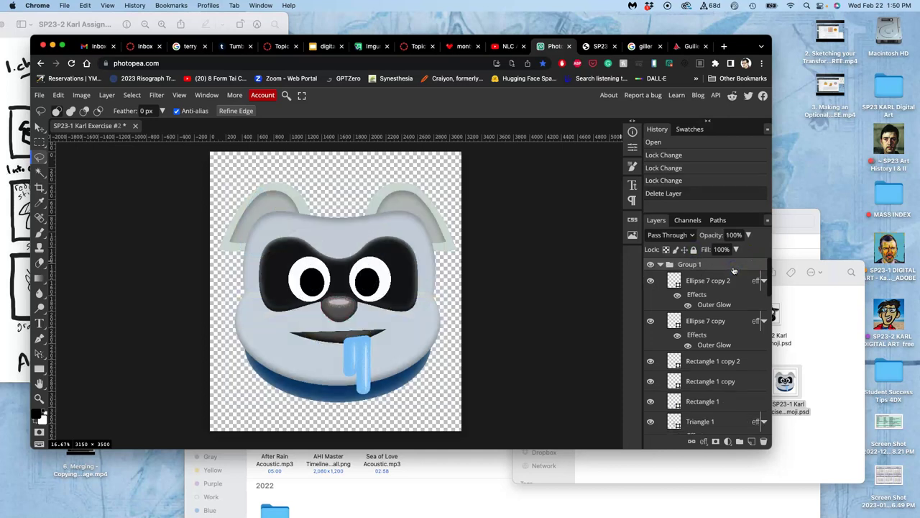
- Show the white layer, then delete Layer 2 copy through Layer 1
click(659, 265)
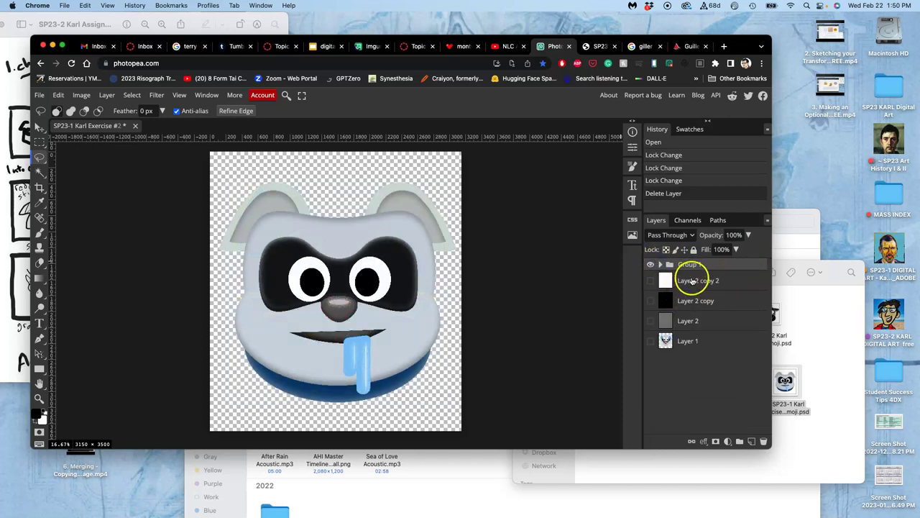
click(650, 280)
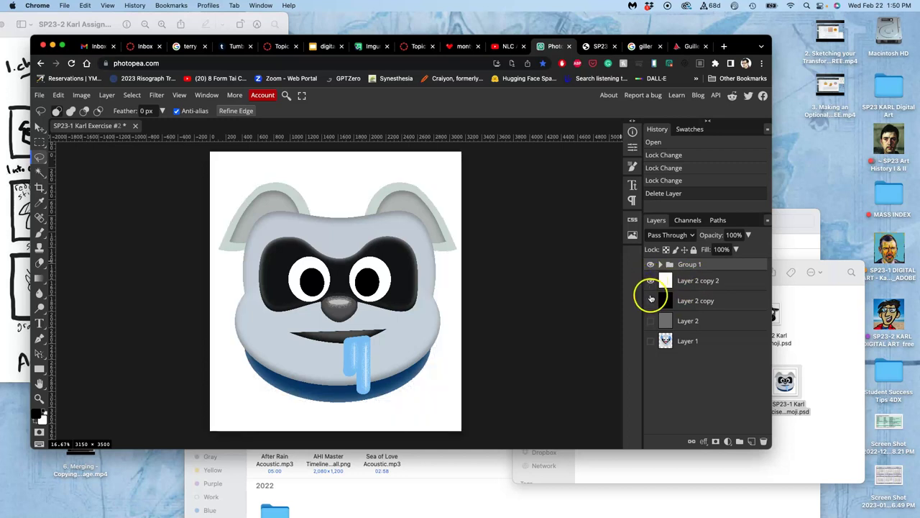
click(650, 301)
click(650, 300)
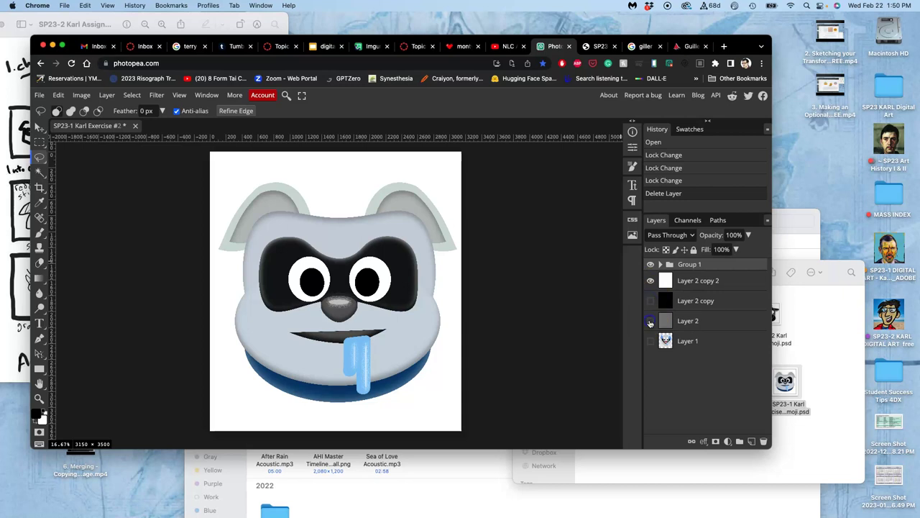
click(686, 303)
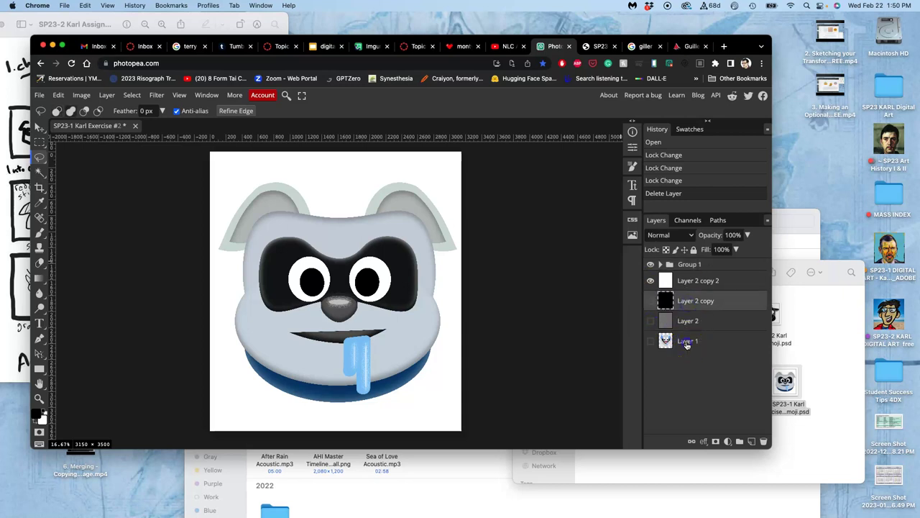
shift+click(687, 343)
key(Delete)
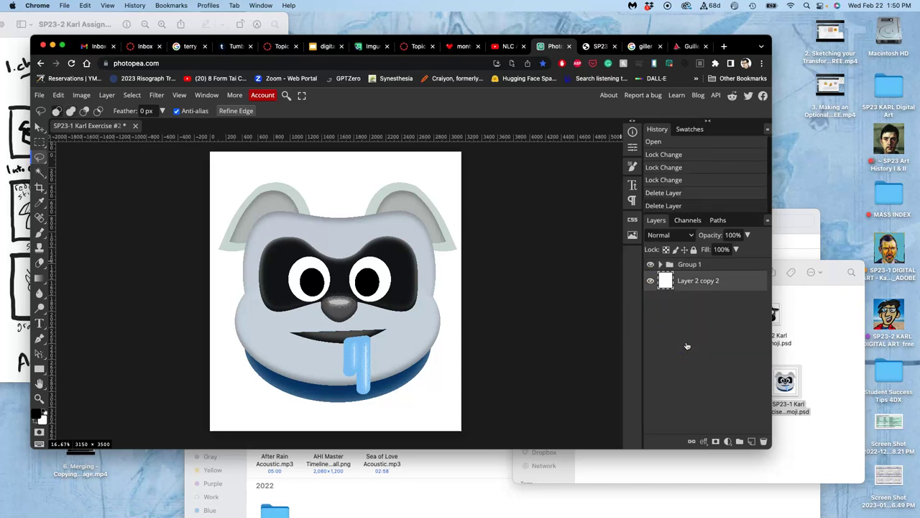
- Check Group 1's contents and select Group 1
click(660, 265)
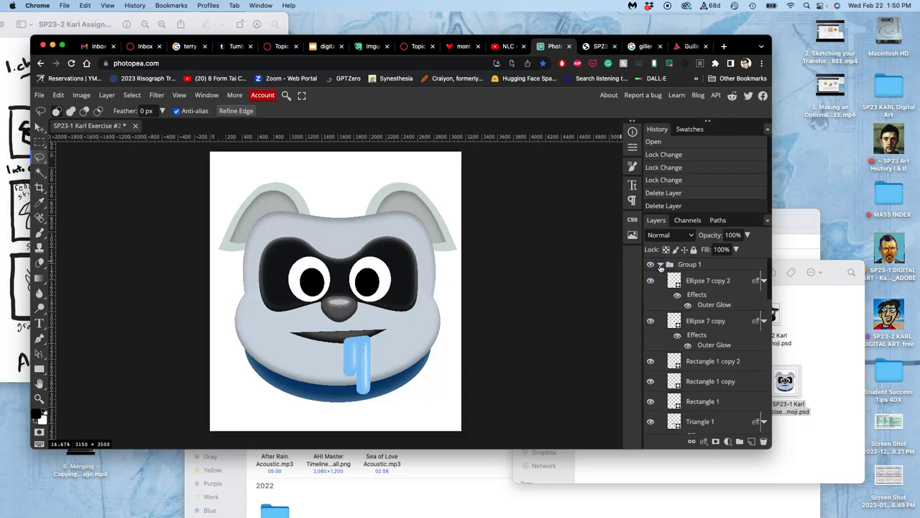
scroll(676, 356, down, 3)
scroll(676, 345, up, 3)
click(660, 265)
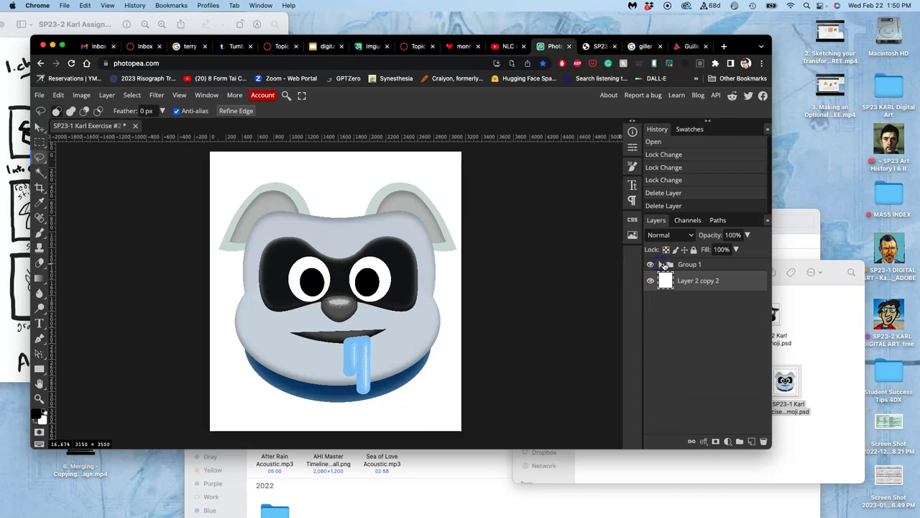
click(687, 266)
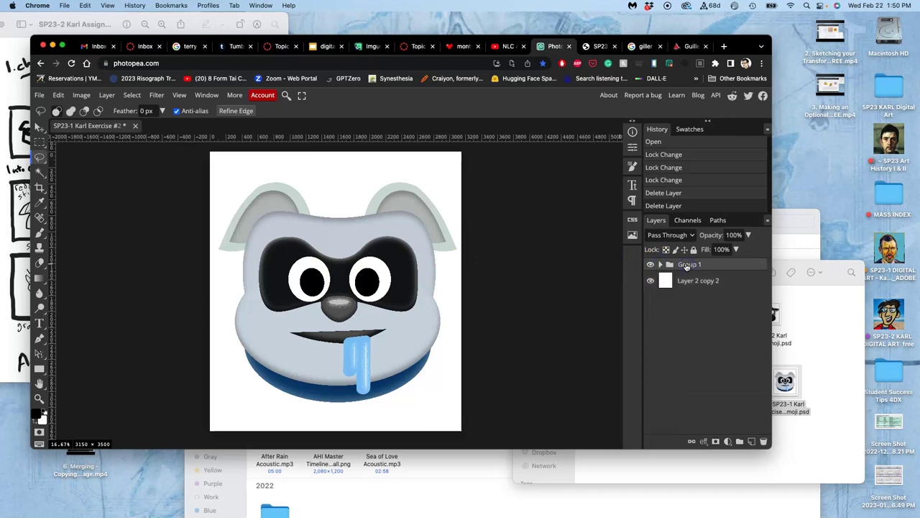
- Rename Group 1 to 'Bandit' and Layer 2 copy 2 to 'Background'
double_click(687, 266)
text(Bandit)
click(724, 270)
drag(719, 278, 691, 276)
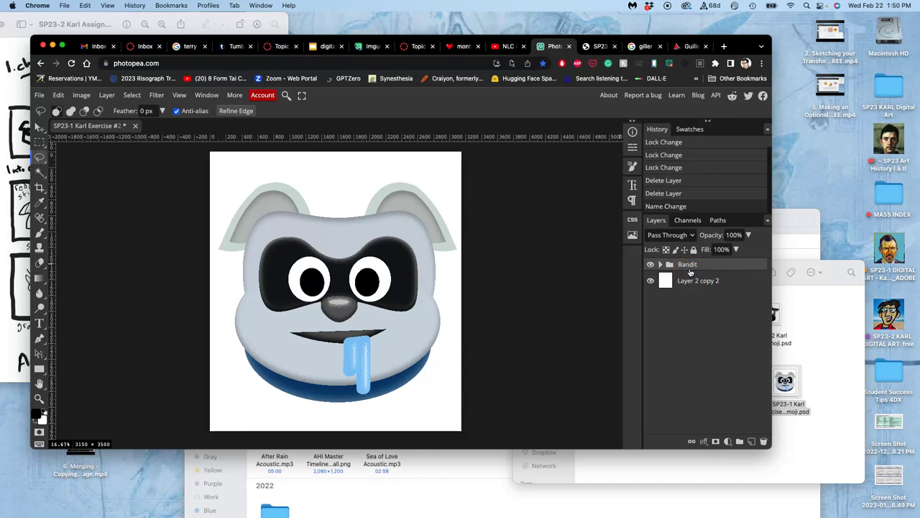
double_click(688, 282)
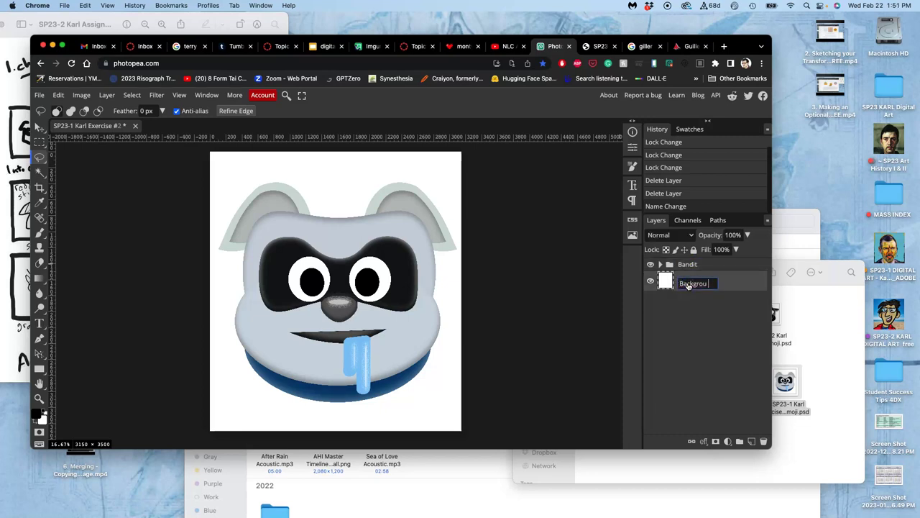
click(690, 295)
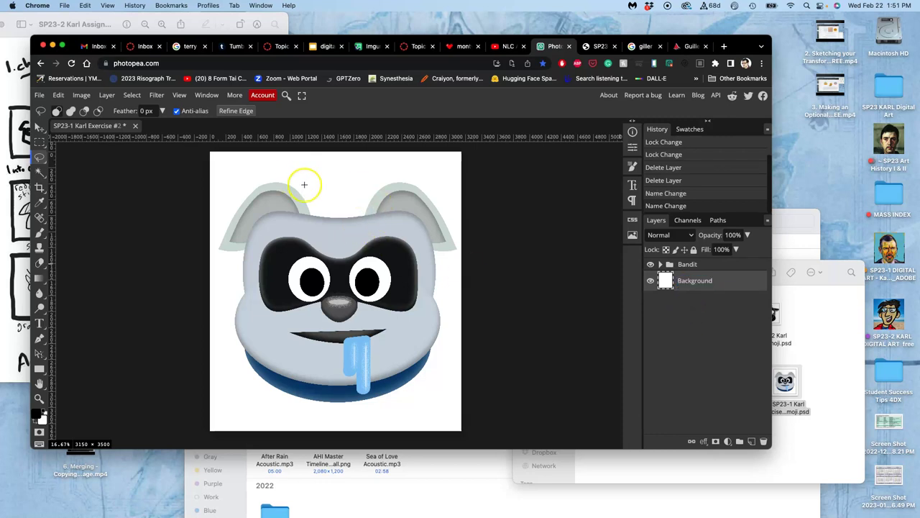
click(83, 96)
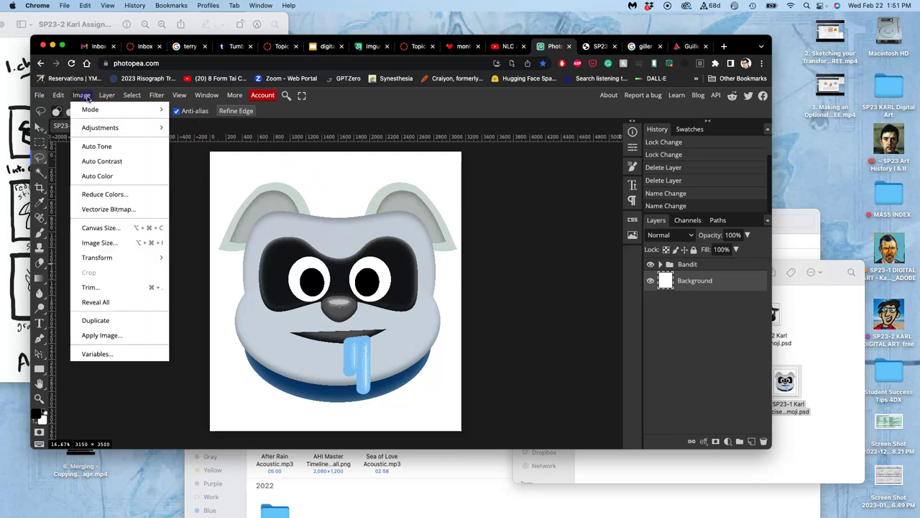
- Resize the image to a 10-inch width in Image Size
click(105, 241)
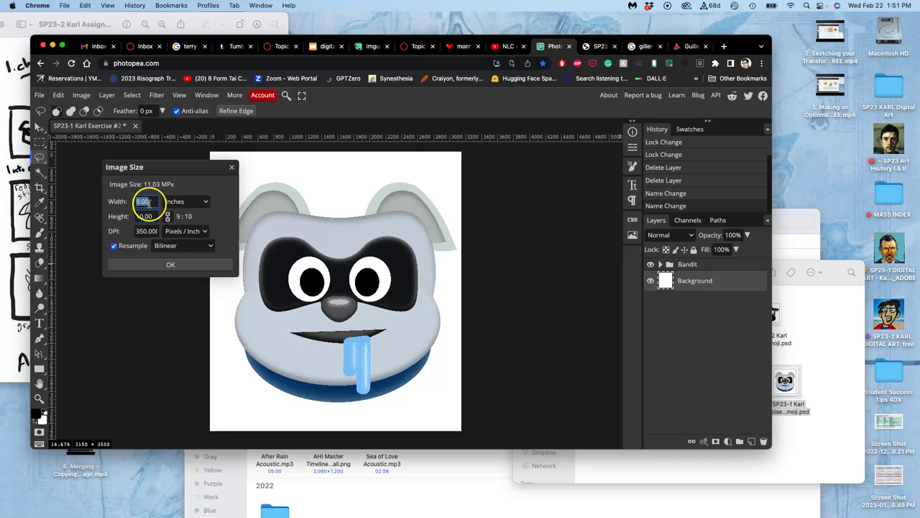
drag(147, 201, 133, 205)
click(167, 264)
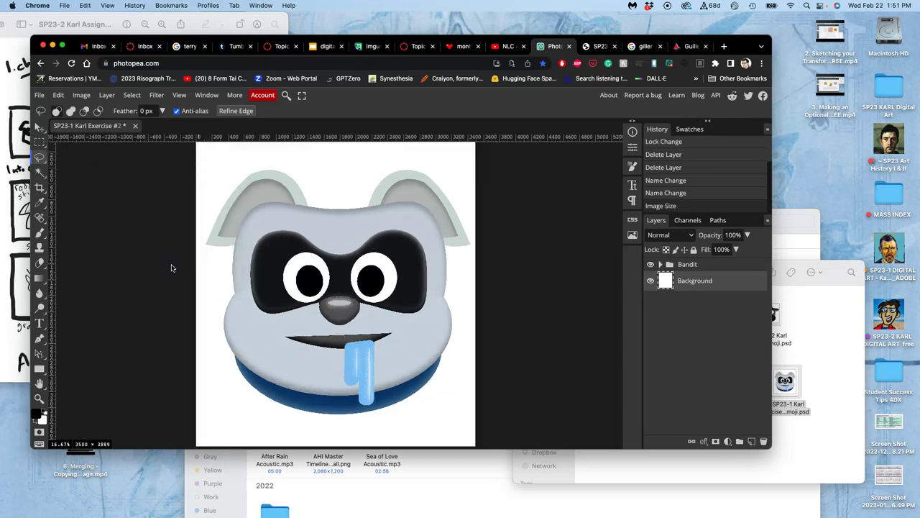
scroll(206, 271, down, 1)
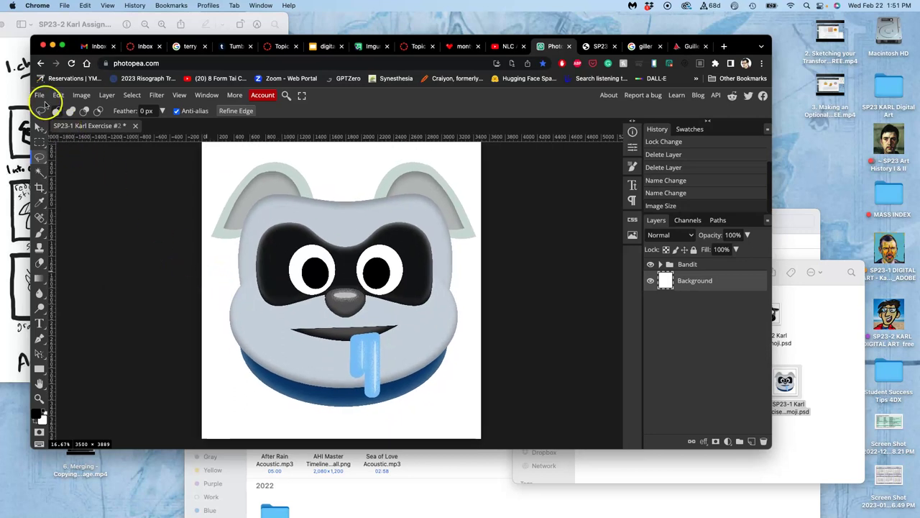
- Resize the image to 800 × 889 pixels and zoom in to inspect the dog
click(79, 96)
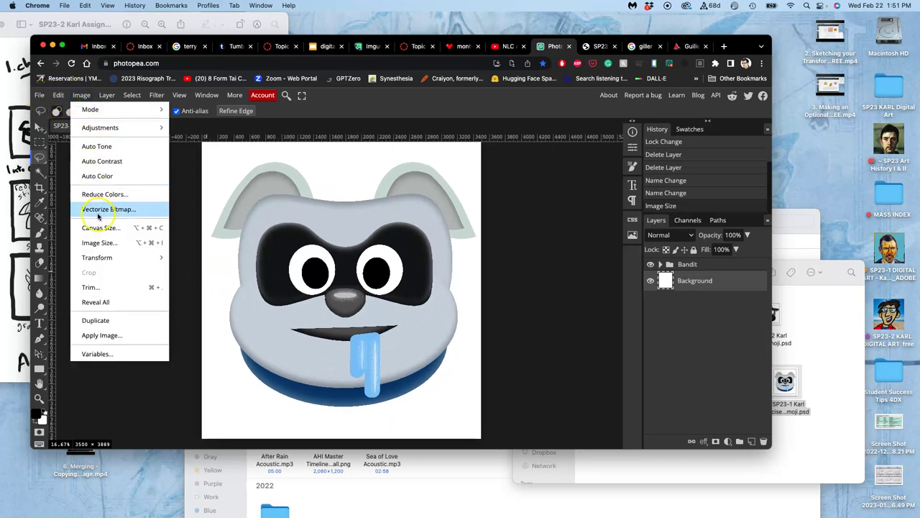
click(100, 243)
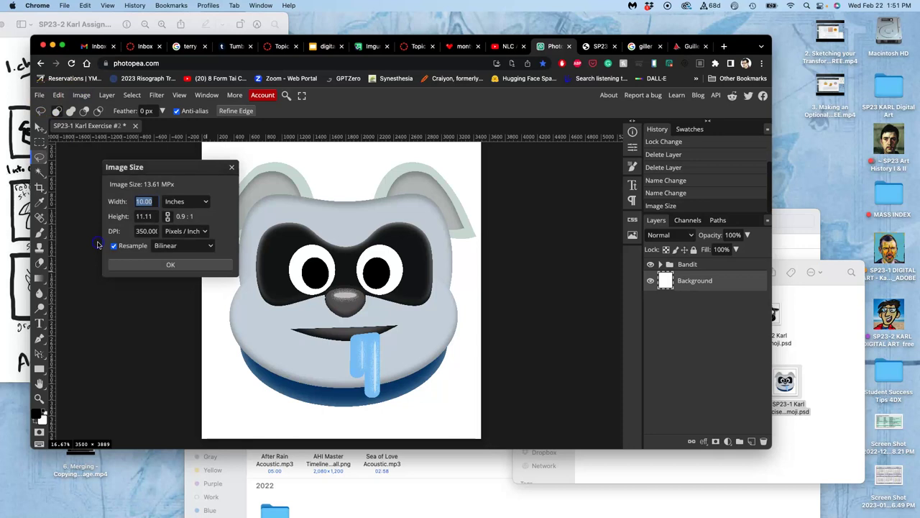
click(142, 216)
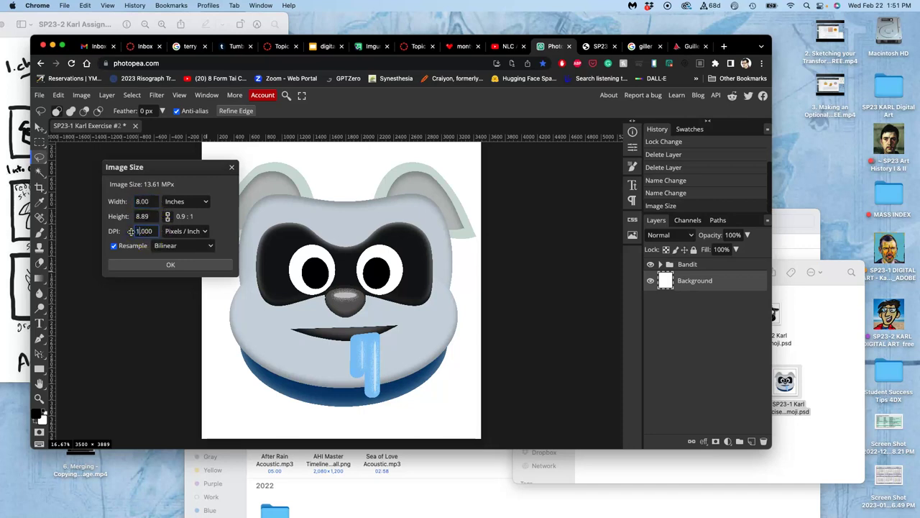
click(172, 264)
key(ctrl+plus)
key(ctrl+plus)
key(ctrl+plus)
key(ctrl+plus)
key(ctrl+plus)
key(ctrl+plus)
key(ctrl+plus)
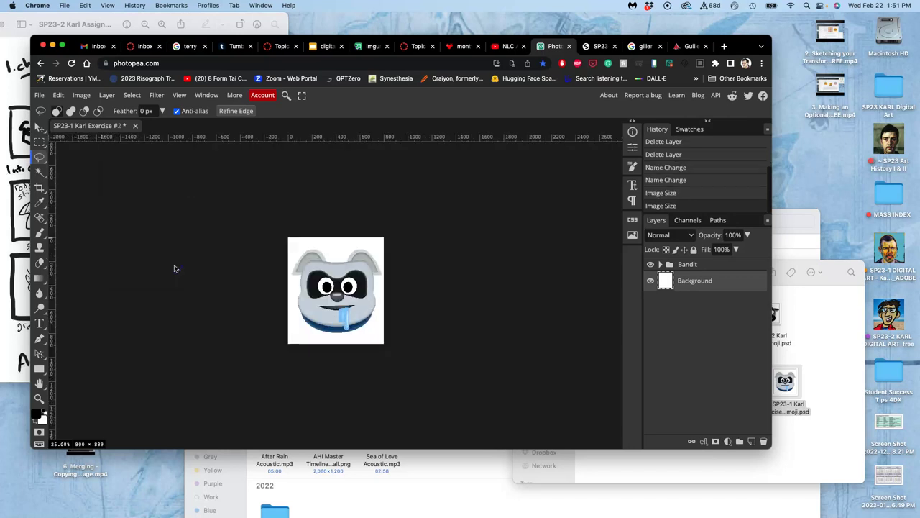
key(ctrl+plus)
key(ctrl+plus)
key(ctrl+plus)
key(ctrl+plus)
key(ctrl+plus)
key(ctrl+minus)
key(ctrl+minus)
key(ctrl+minus)
key(ctrl+minus)
key(ctrl+minus)
key(ctrl+minus)
key(ctrl+minus)
key(ctrl+minus)
key(ctrl+minus)
key(ctrl+minus)
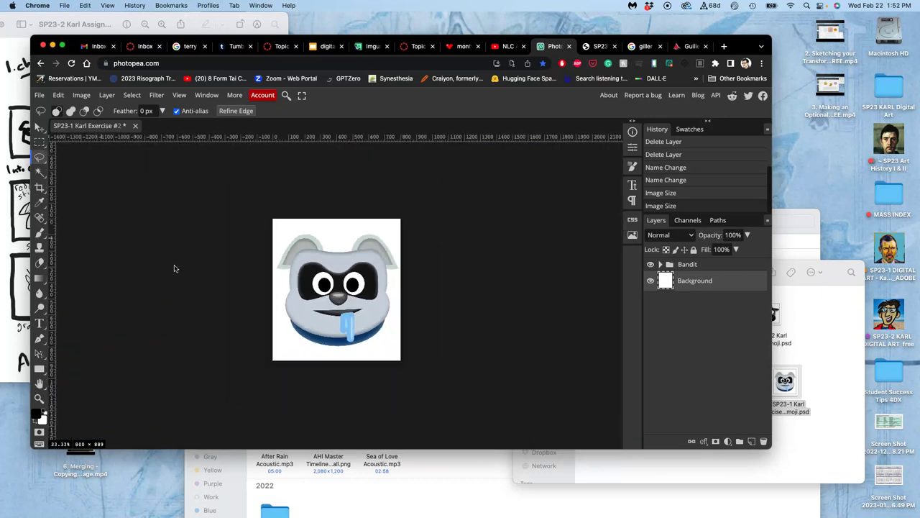
key(ctrl+minus)
key(ctrl+plus)
key(ctrl+plus)
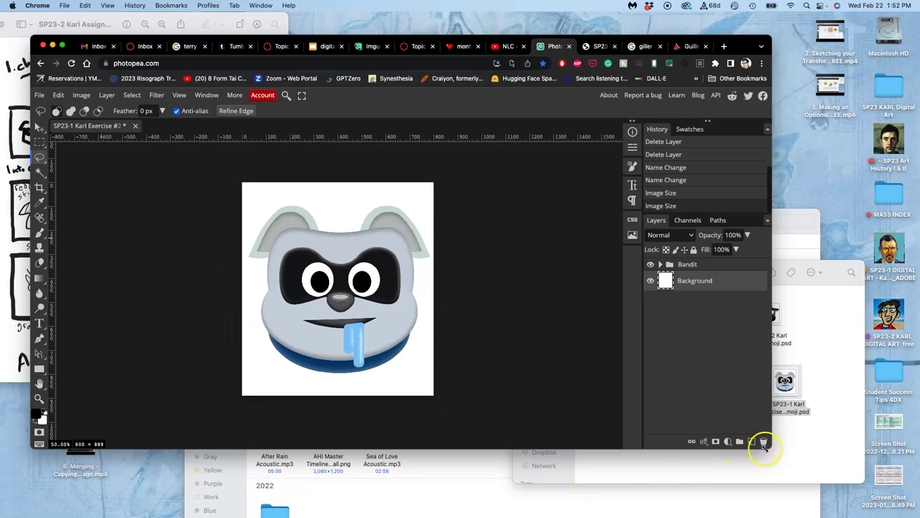
drag(772, 447, 827, 499)
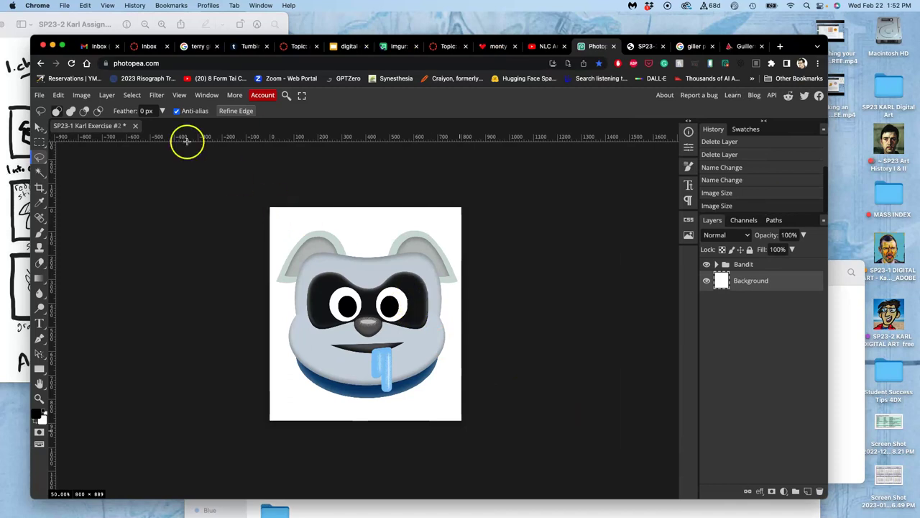
- Set Canvas Size in inches to 8 × 8 for an 800 × 800 square
click(82, 96)
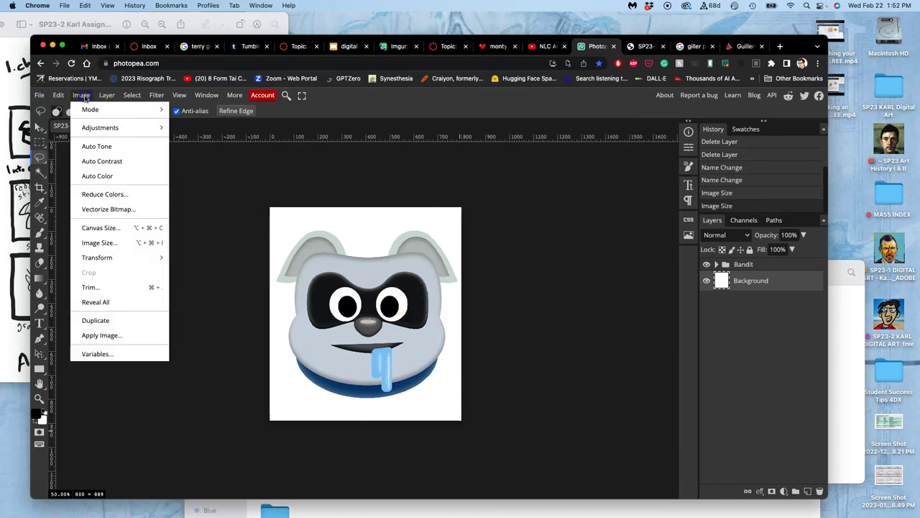
click(99, 228)
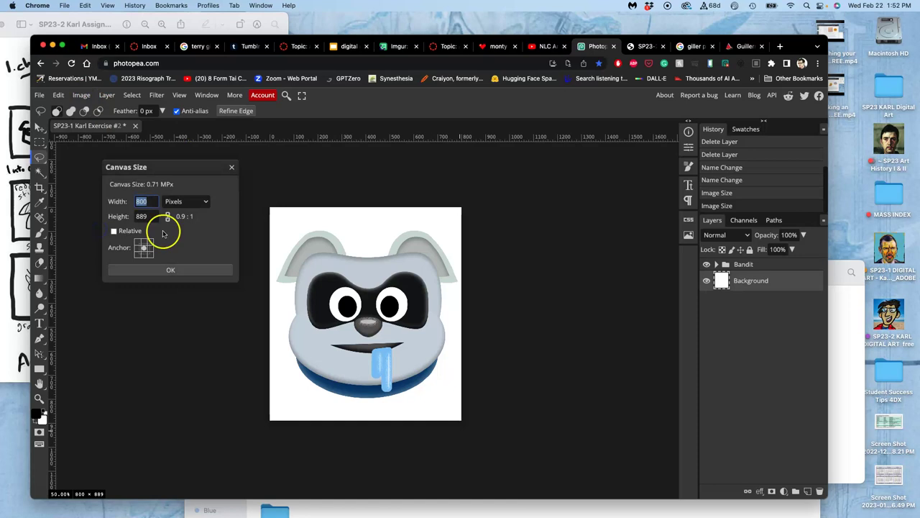
click(184, 201)
click(179, 244)
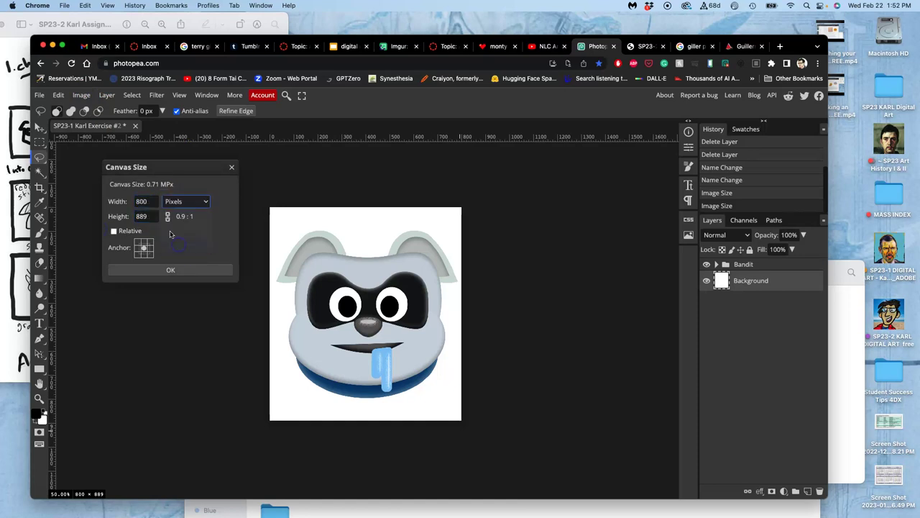
drag(149, 216, 132, 216)
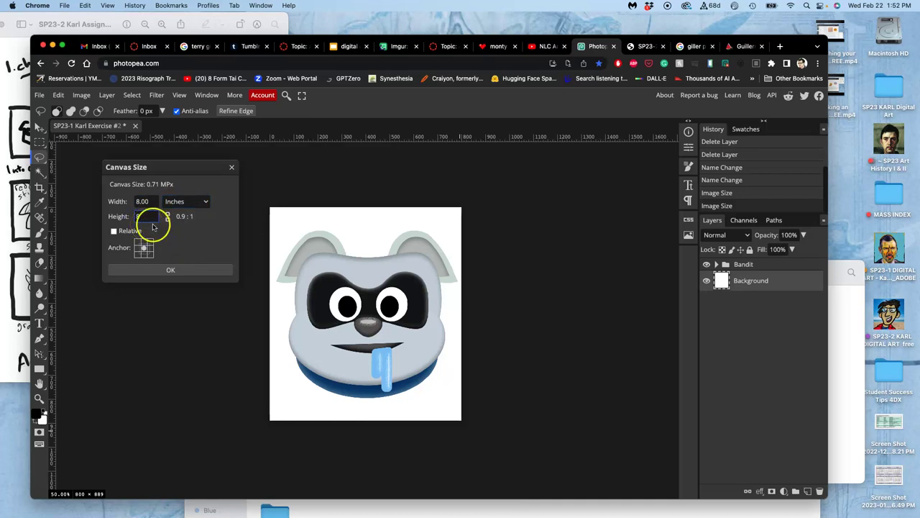
click(165, 269)
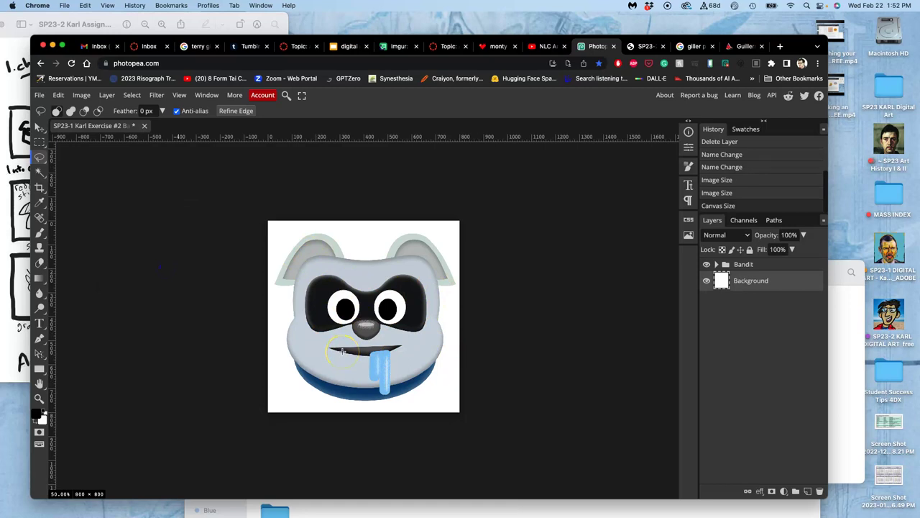
- Undo the canvas change and crop the image to a square selection, then deselect
key(super+z)
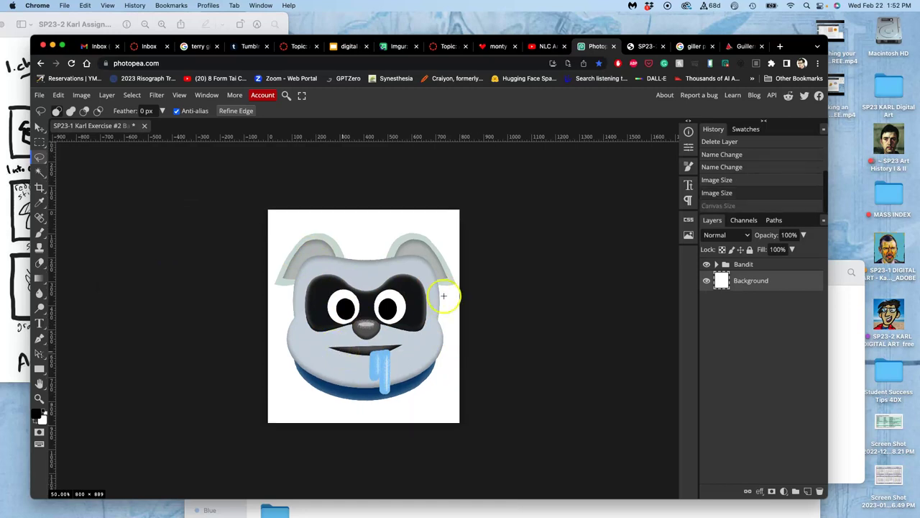
click(41, 144)
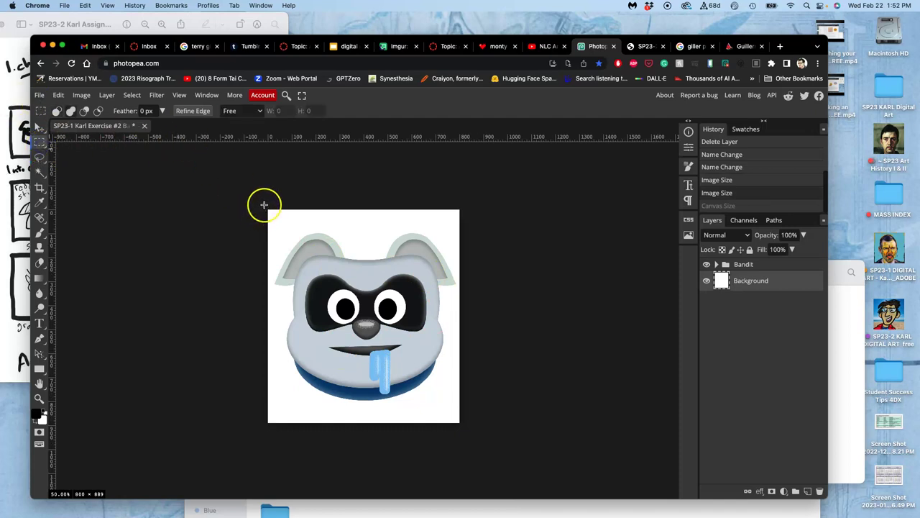
drag(264, 205, 461, 429)
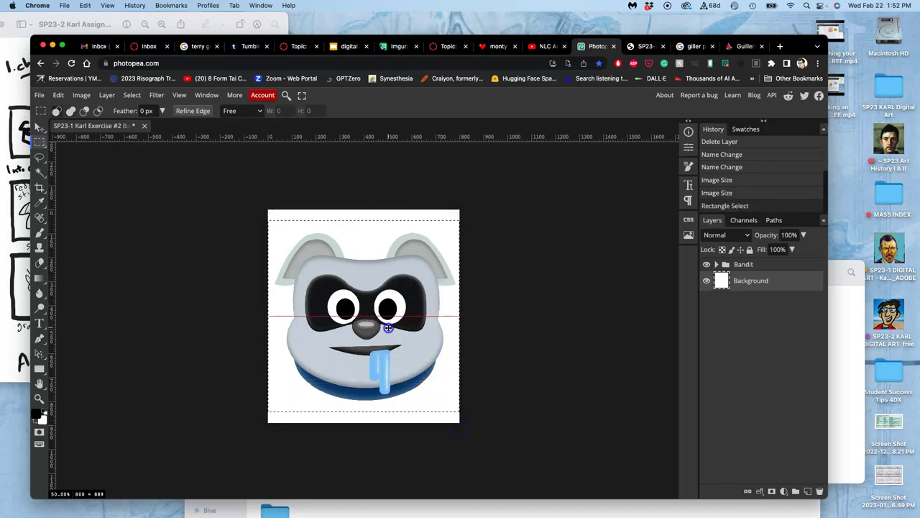
drag(388, 327, 383, 325)
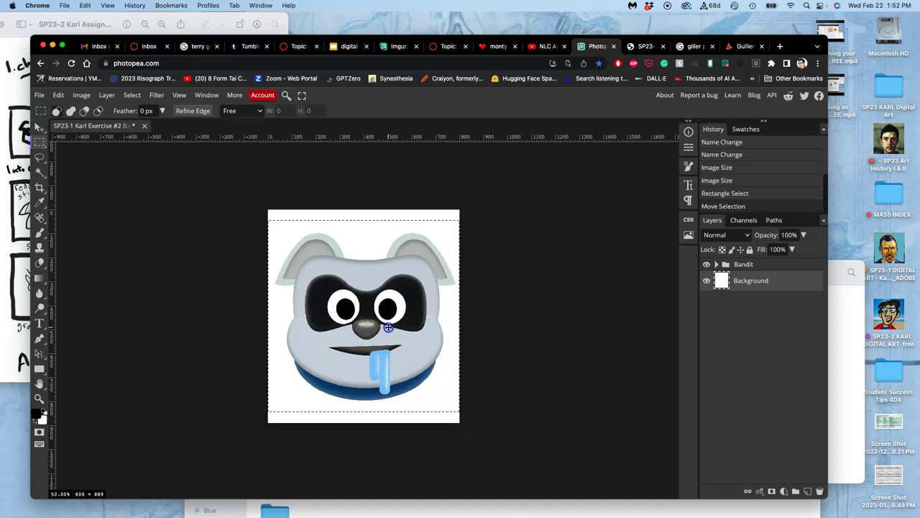
click(39, 188)
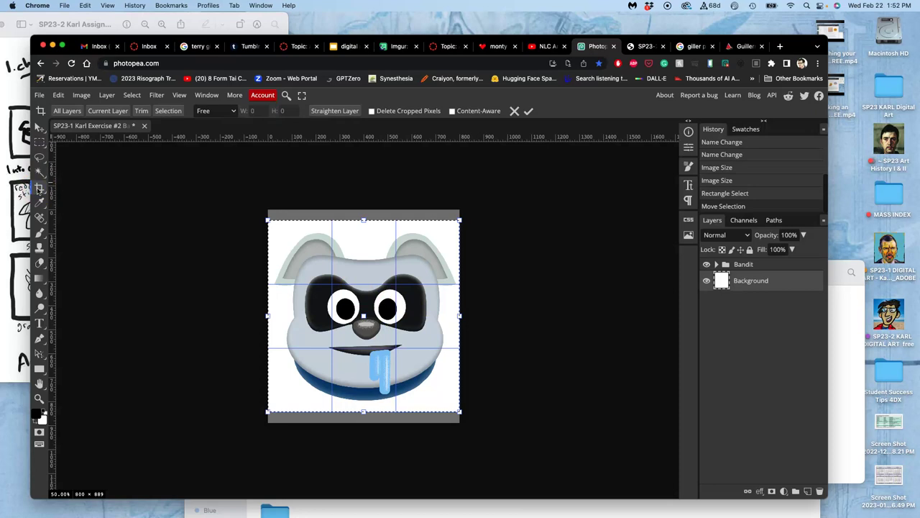
key(Return)
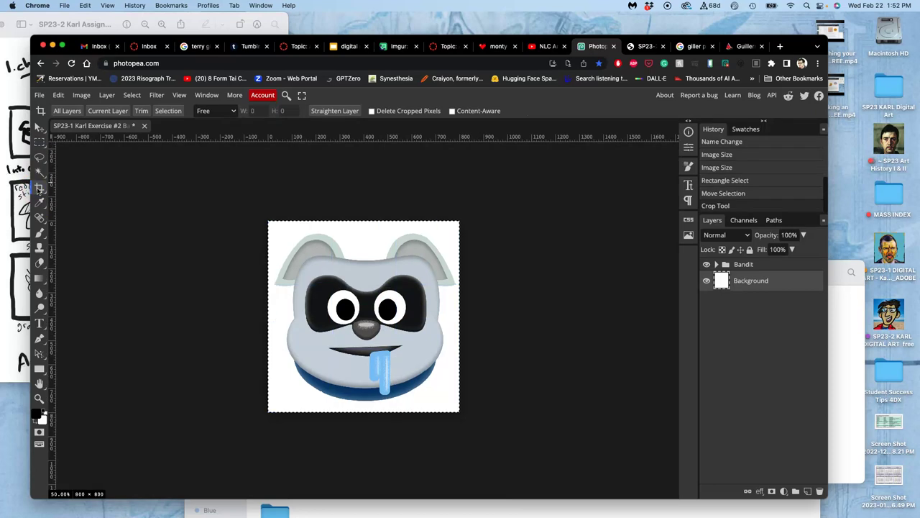
click(40, 189)
key(ctrl+d)
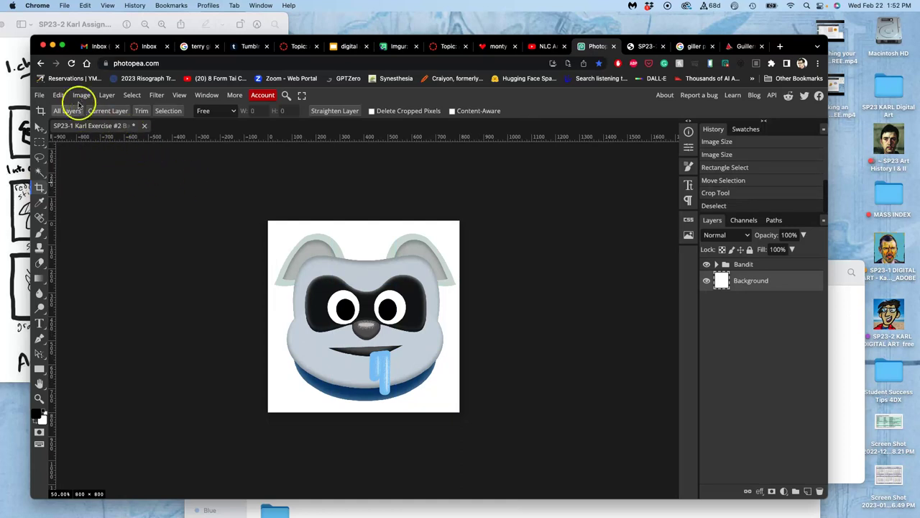
- Reapply Image Size at 8 × 8 inches and toggle the Bandit group to check the background
click(81, 95)
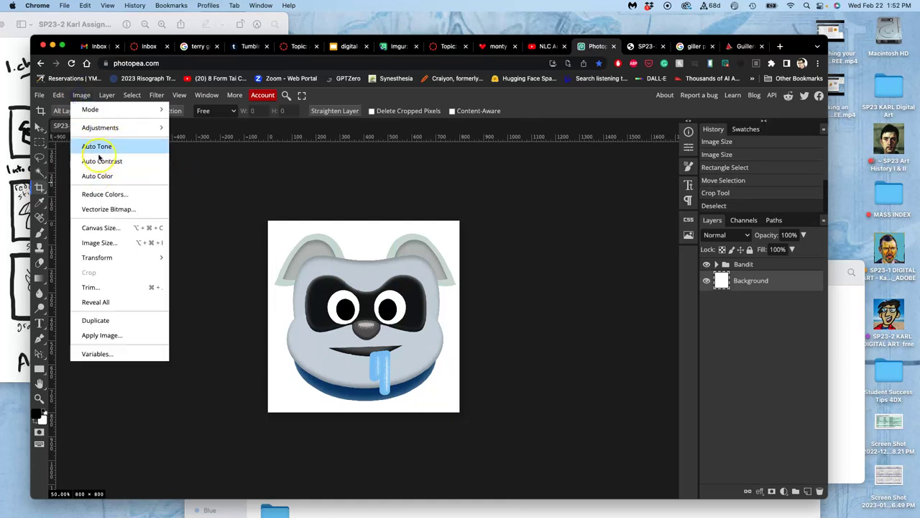
click(99, 242)
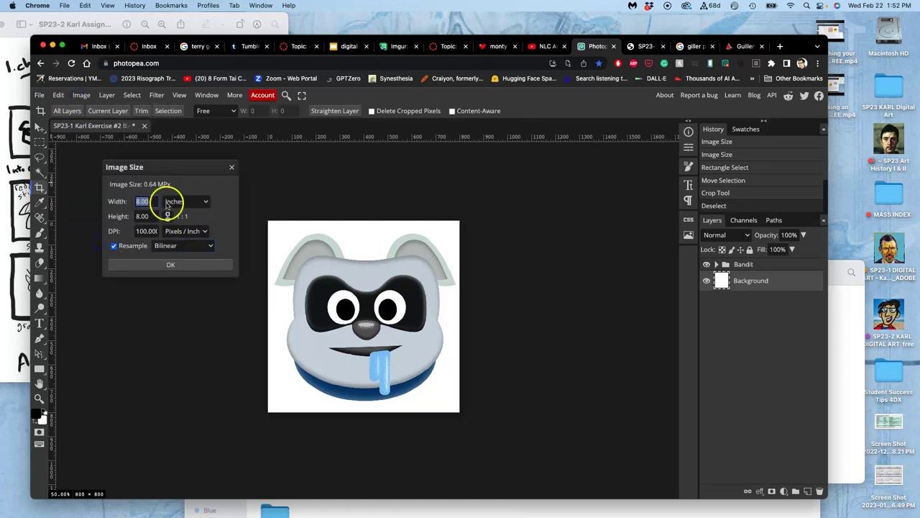
click(169, 265)
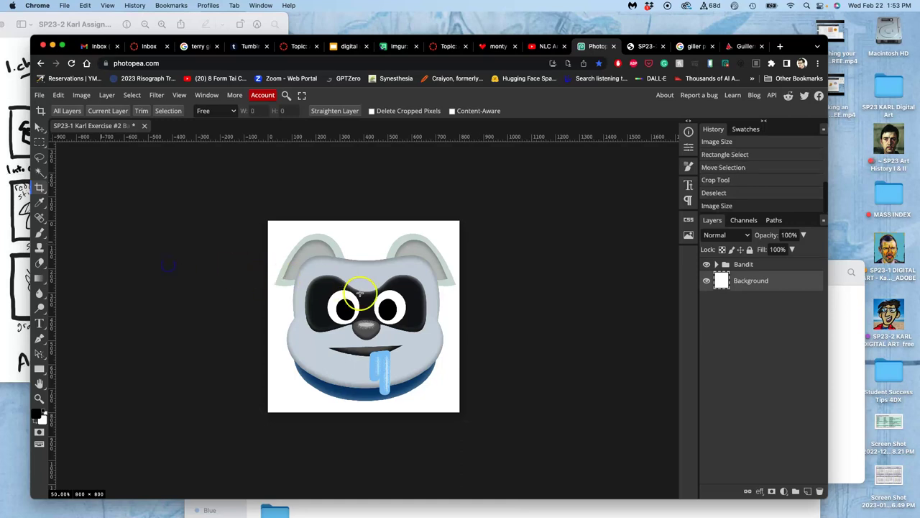
click(706, 264)
click(706, 265)
click(706, 265)
click(707, 265)
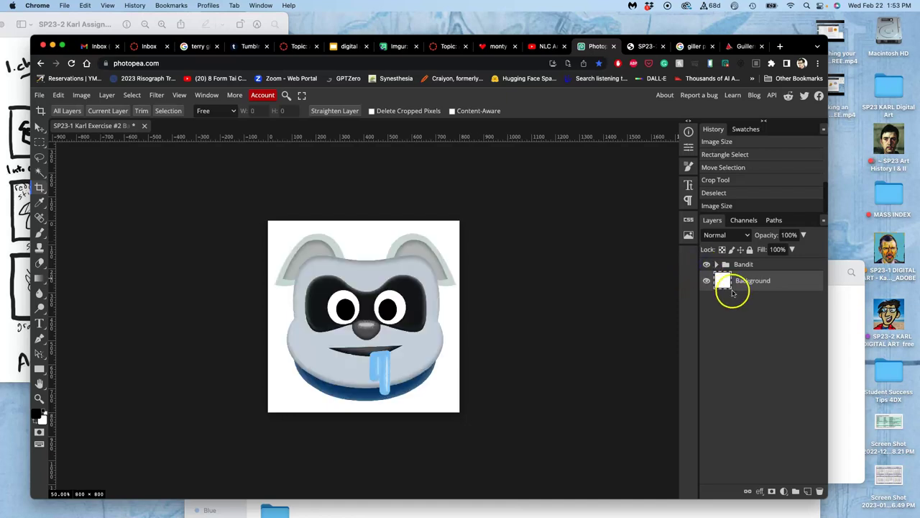
click(752, 267)
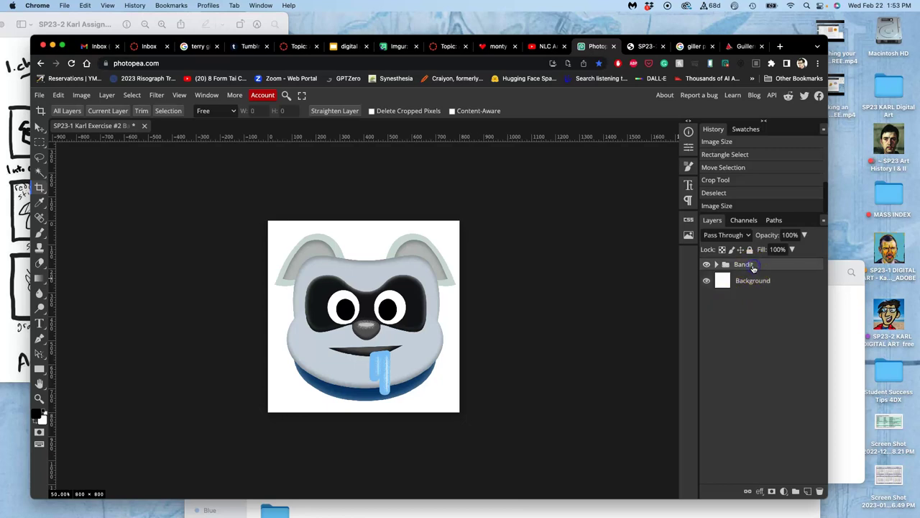
click(830, 321)
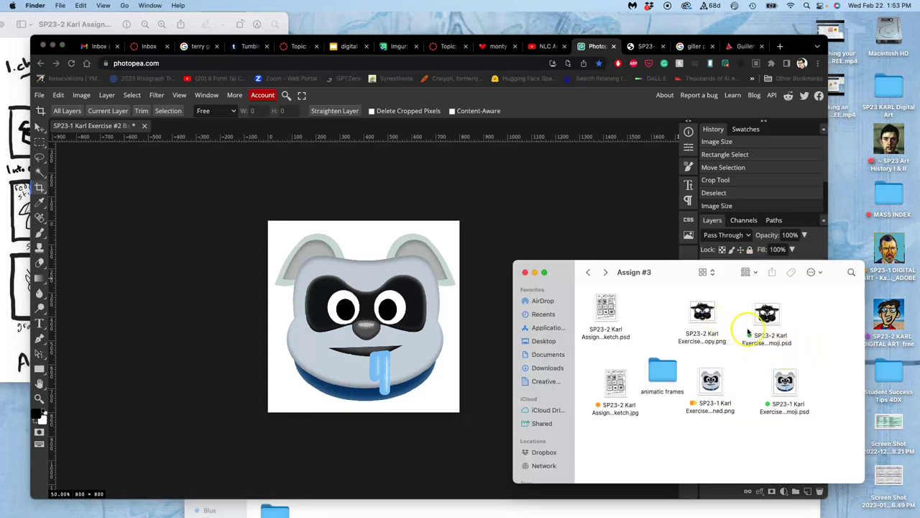
drag(775, 331, 398, 294)
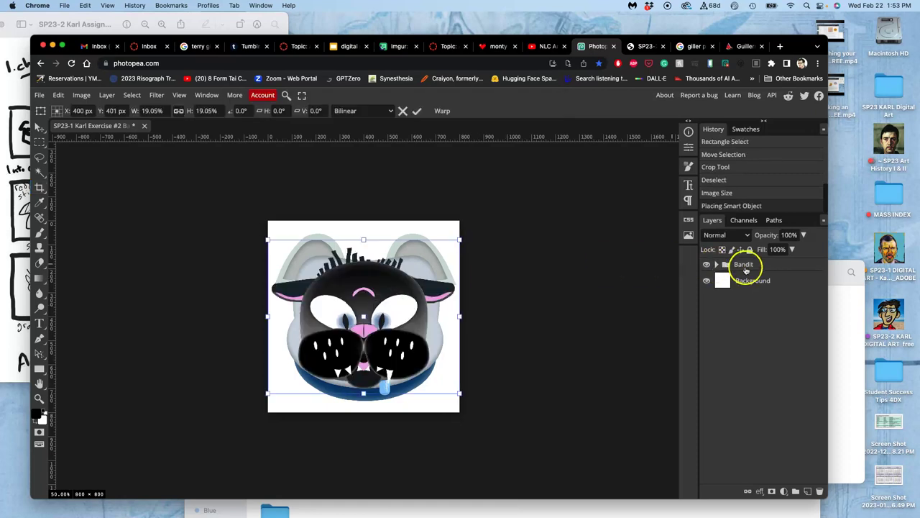
scroll(576, 271, up, 1)
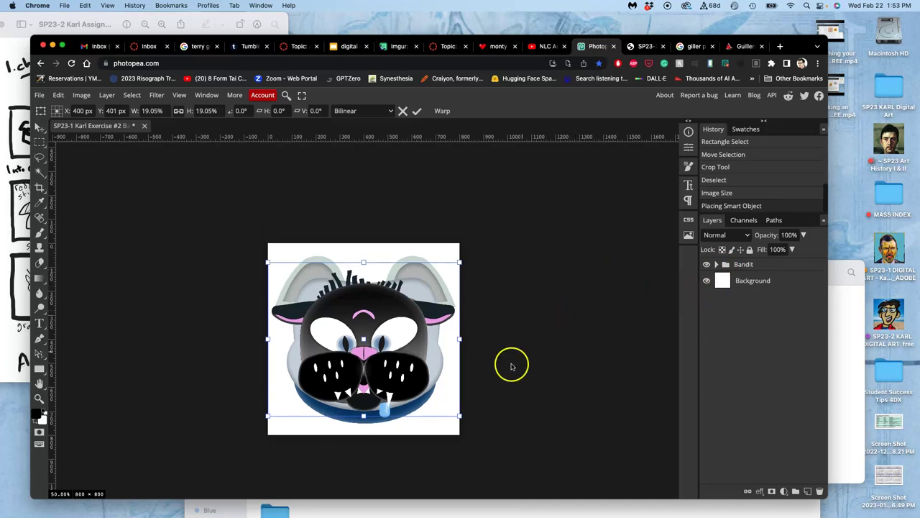
key(c)
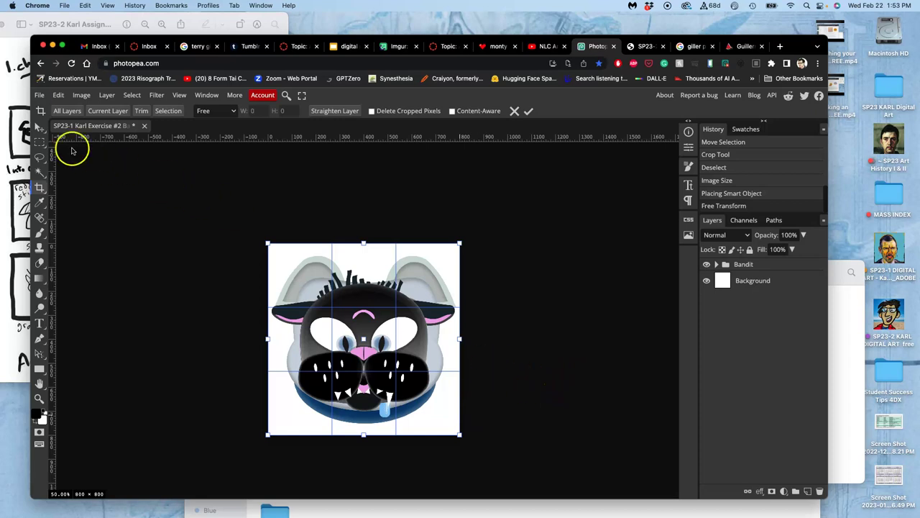
click(39, 126)
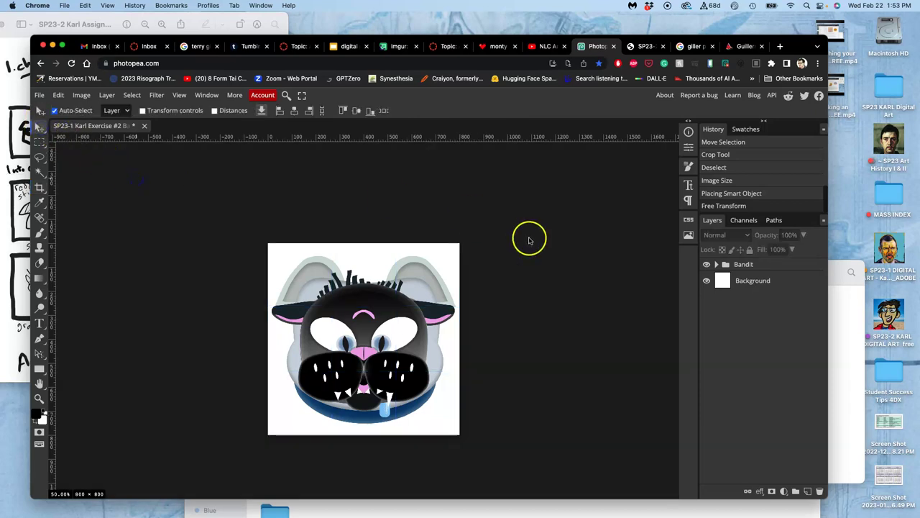
click(716, 264)
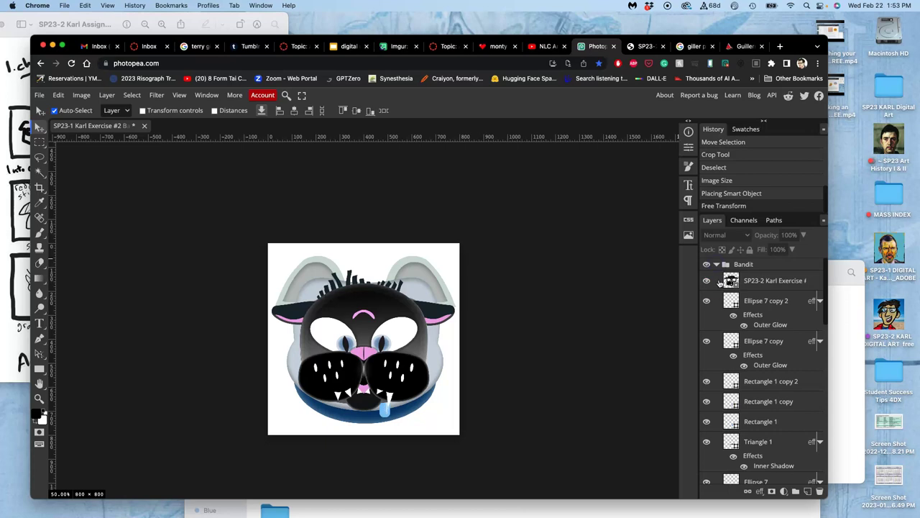
click(708, 281)
click(708, 281)
click(707, 281)
click(707, 282)
click(708, 282)
click(708, 282)
click(757, 281)
key(BackSpace)
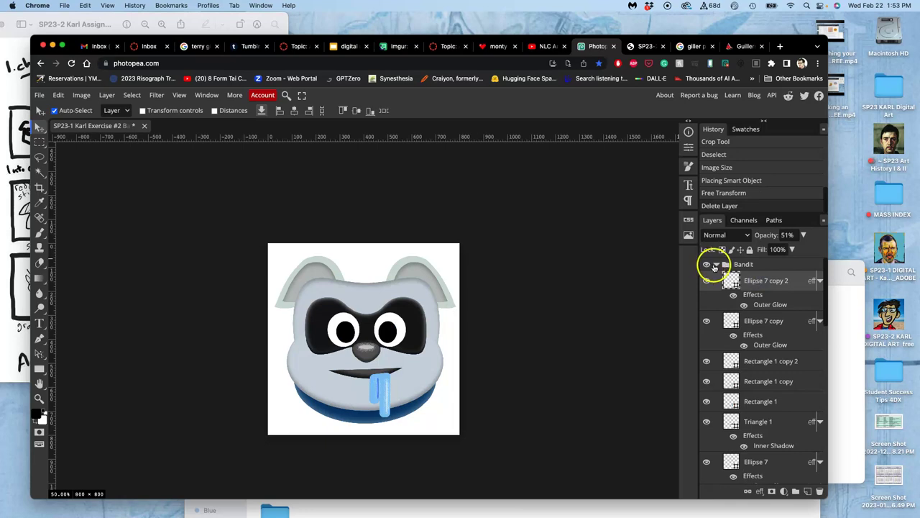
click(717, 265)
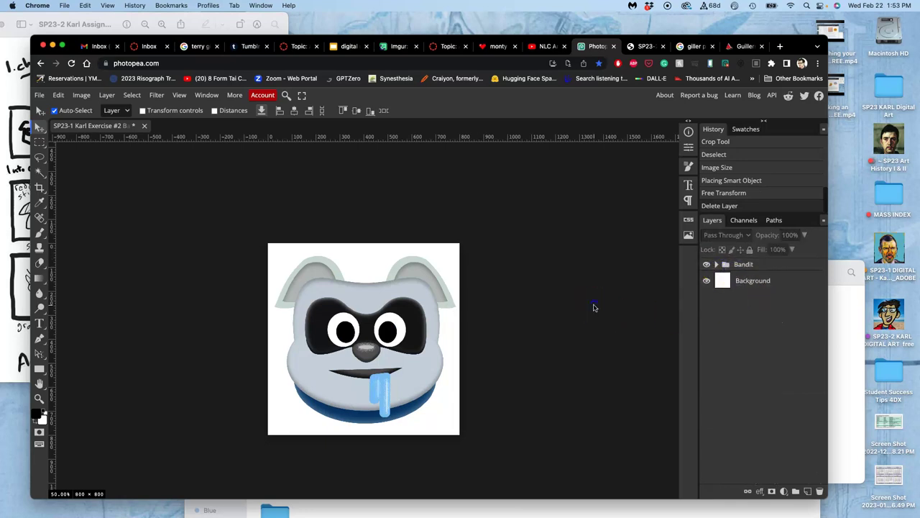
- Return to Photopea and drag the Bucky emoji PSD from Assign #3 into it
click(649, 46)
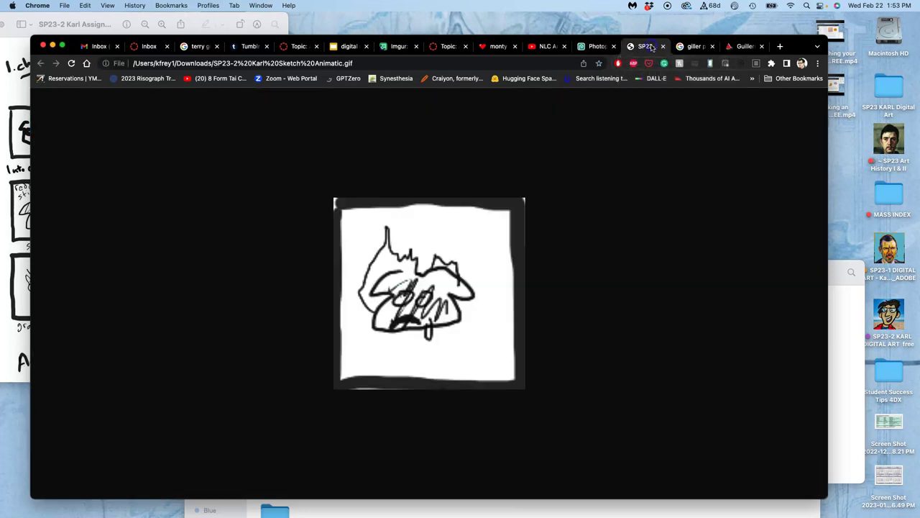
click(443, 67)
text(photo)
key(Return)
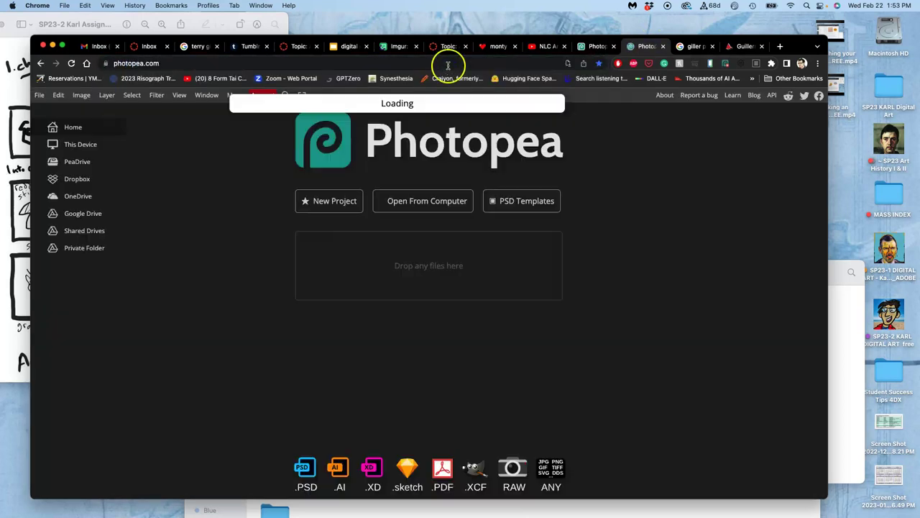
click(844, 317)
drag(766, 317, 445, 280)
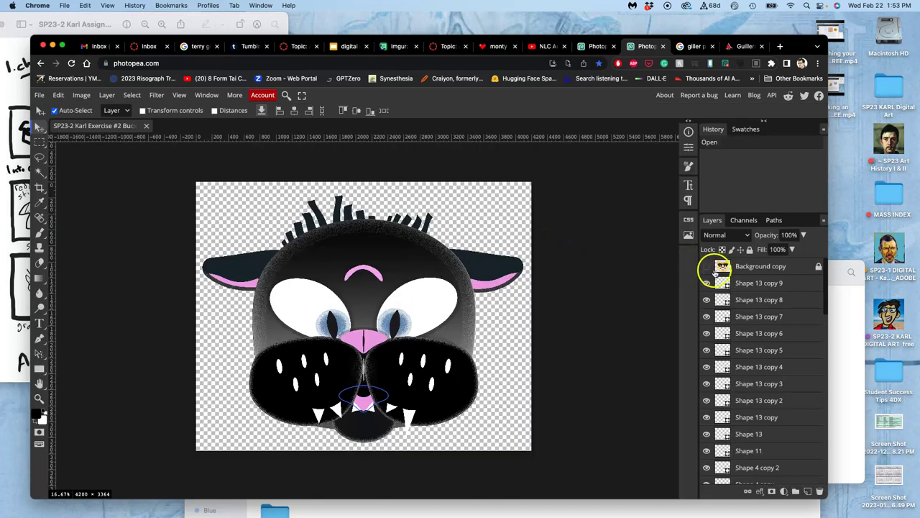
- Unlock and delete the 30% Background copy tracing overlay
click(760, 267)
click(707, 267)
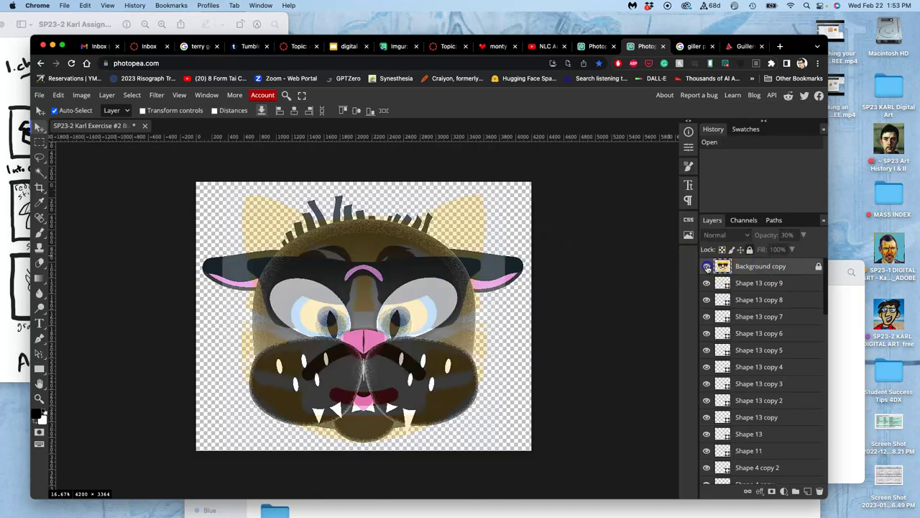
click(706, 267)
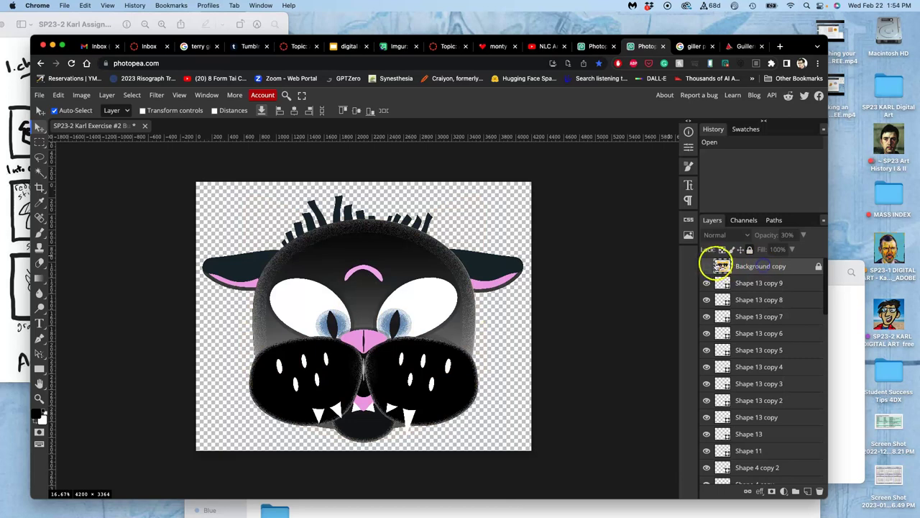
click(706, 267)
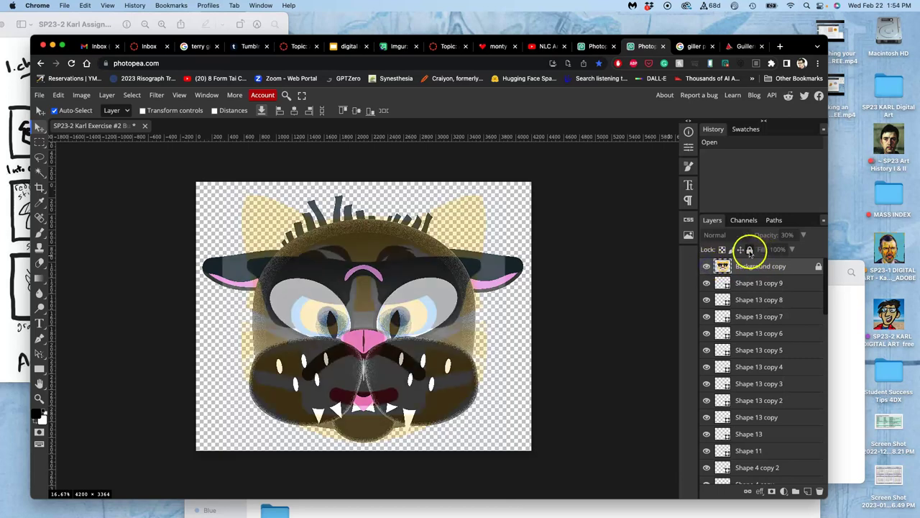
click(750, 250)
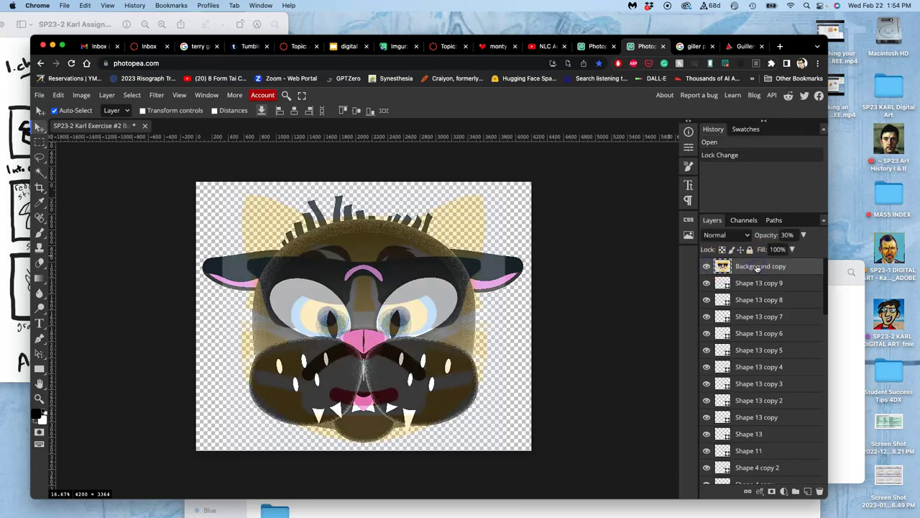
drag(757, 267, 819, 492)
- Delete Layer 1, then group all shape layers into a folder named Bucky
scroll(791, 390, down, 10)
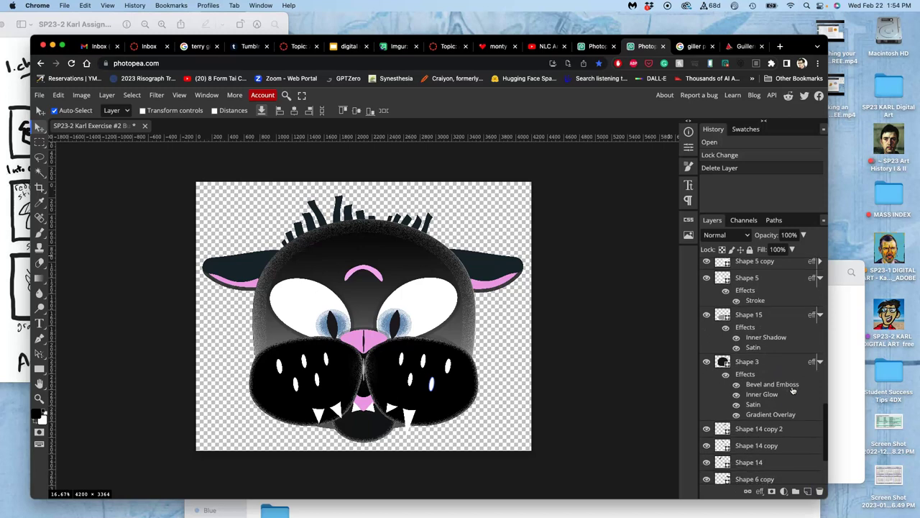
scroll(793, 390, down, 3)
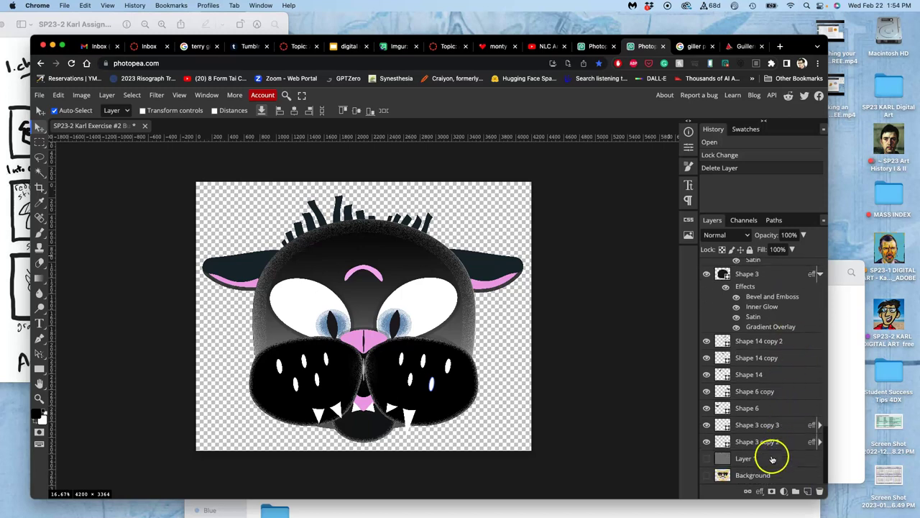
drag(770, 457, 820, 491)
scroll(777, 335, up, 5)
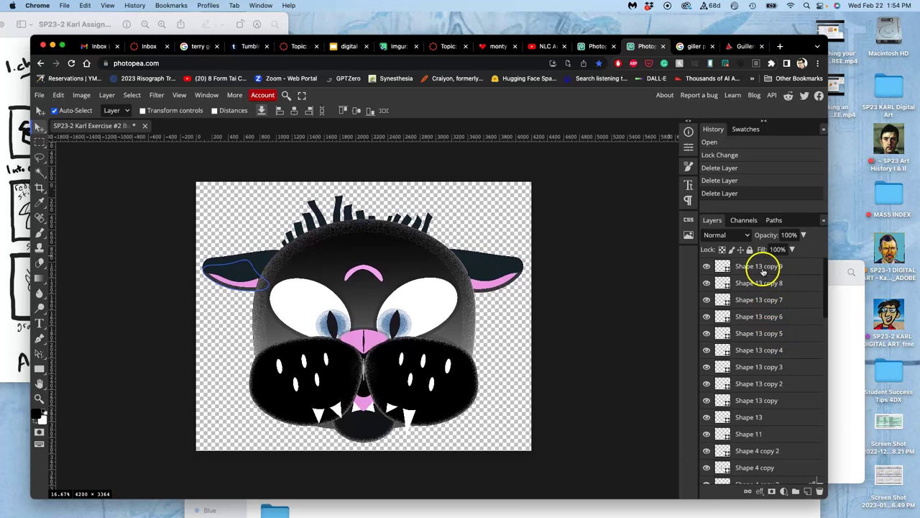
shift+click(762, 267)
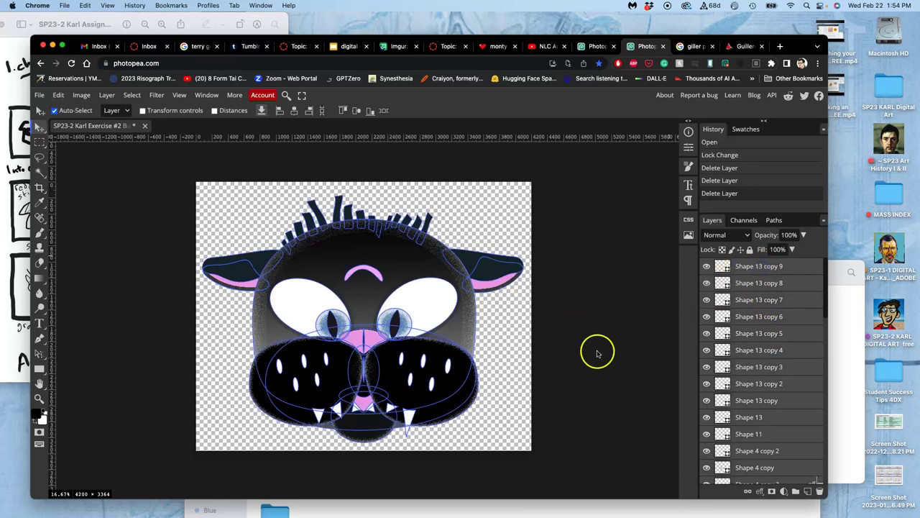
click(795, 492)
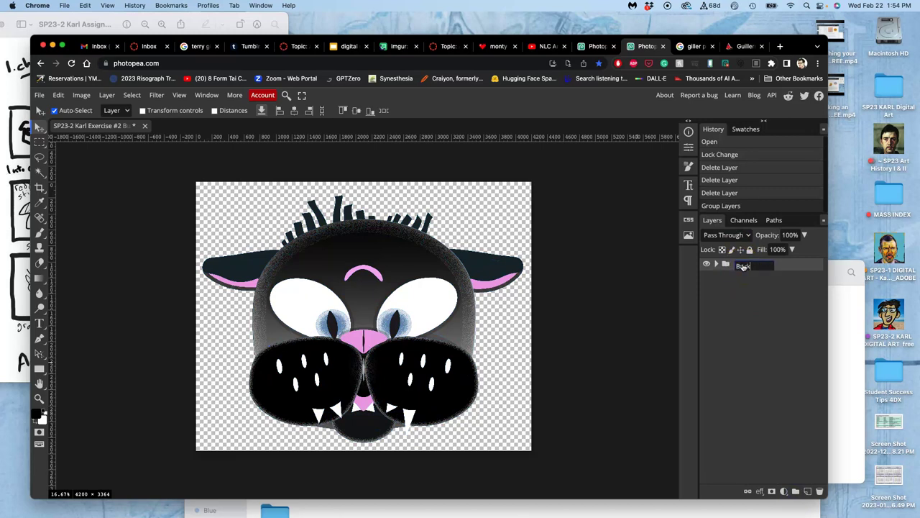
click(746, 290)
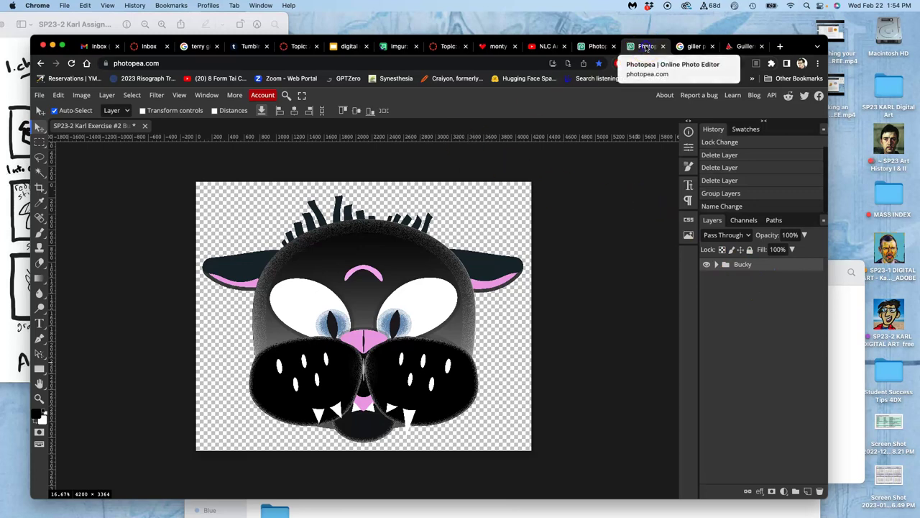
- Pull the Bucky document into its own narrower window beside the Bandit document
drag(646, 47, 730, 141)
click(632, 46)
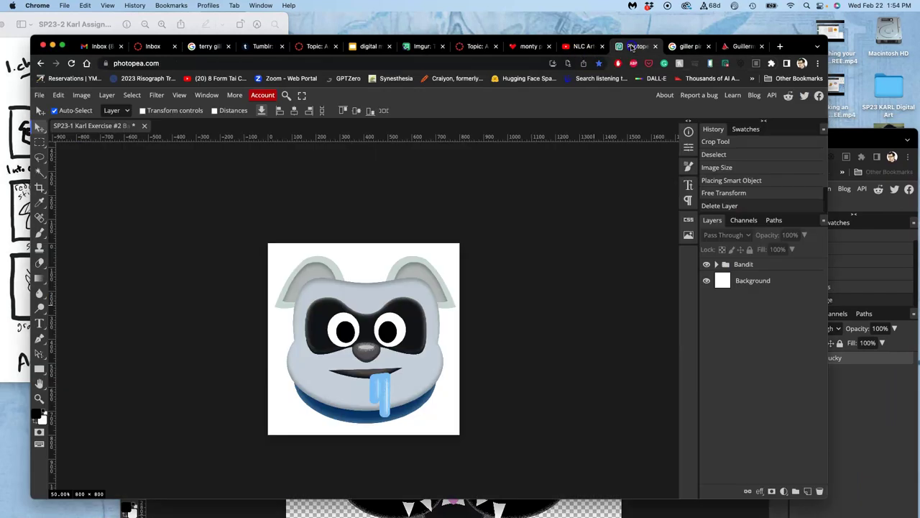
click(845, 369)
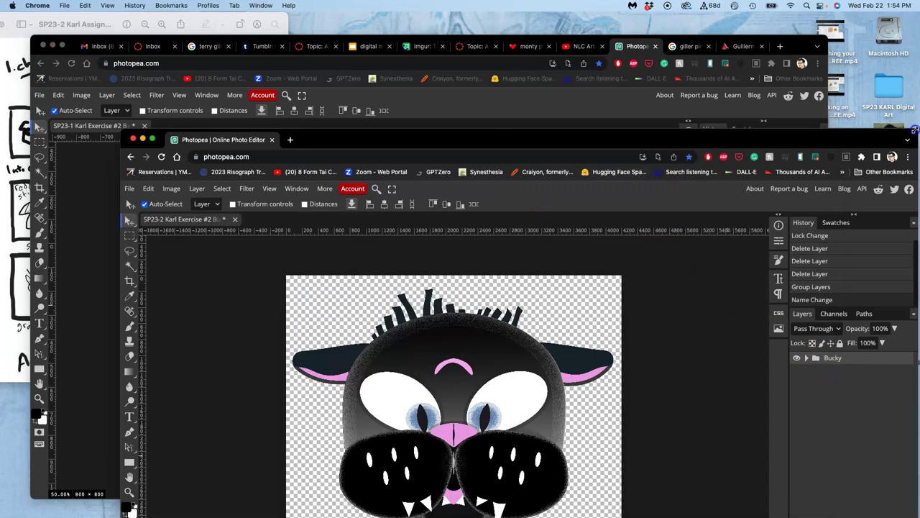
drag(915, 130, 739, 141)
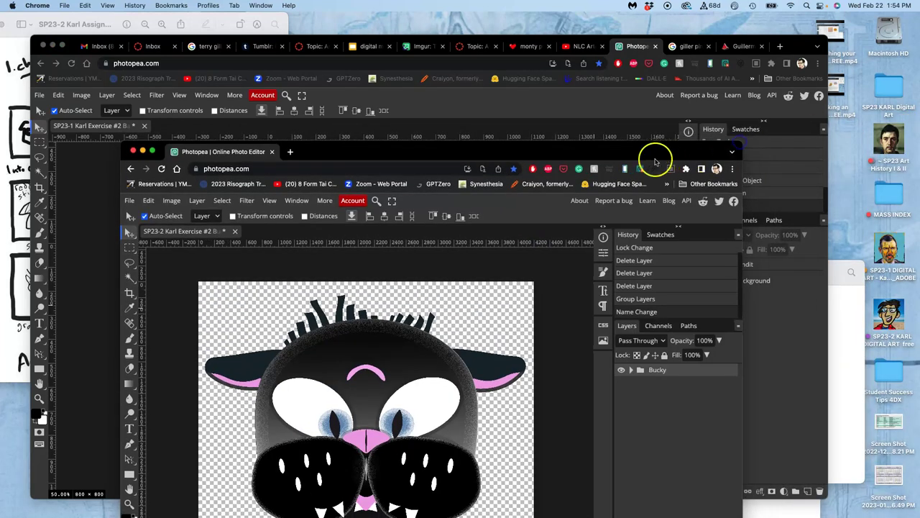
drag(637, 149, 453, 205)
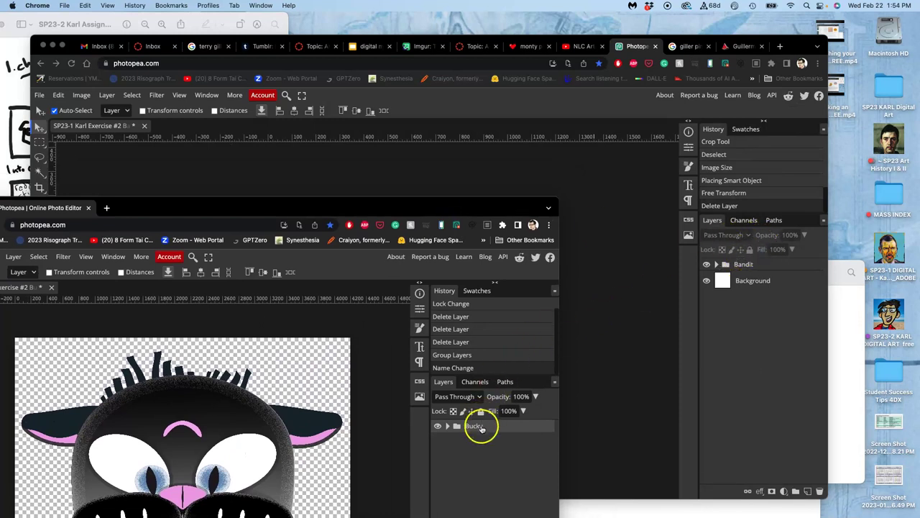
- Drag the Bucky group into the Bandit document's Layers panel and inspect Bandit
drag(483, 427, 743, 271)
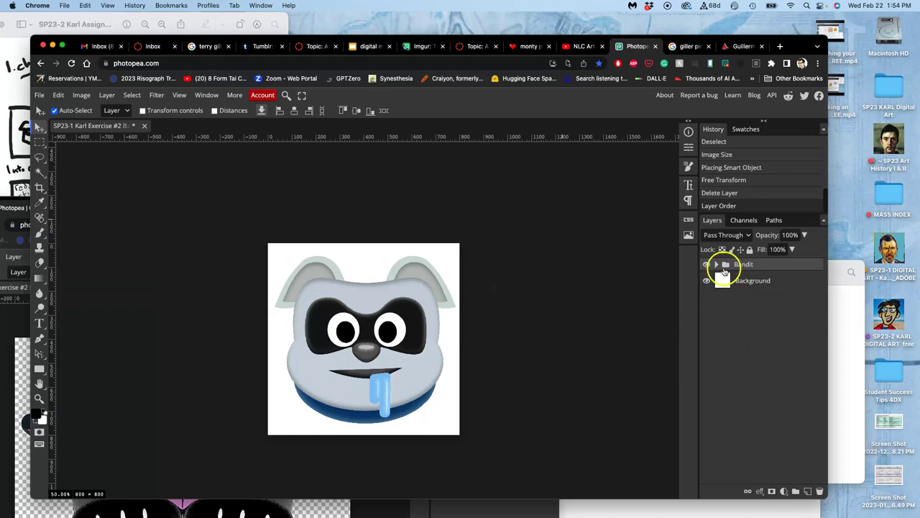
click(717, 264)
scroll(752, 341, down, 5)
- Undo the accidental layer reorder and add an empty Layer 1 above Background
scroll(753, 344, up, 6)
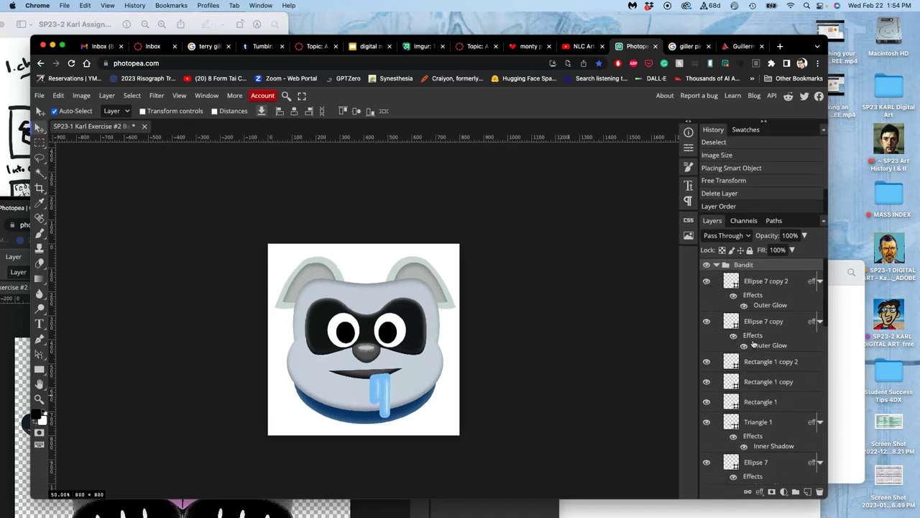
key(super+z)
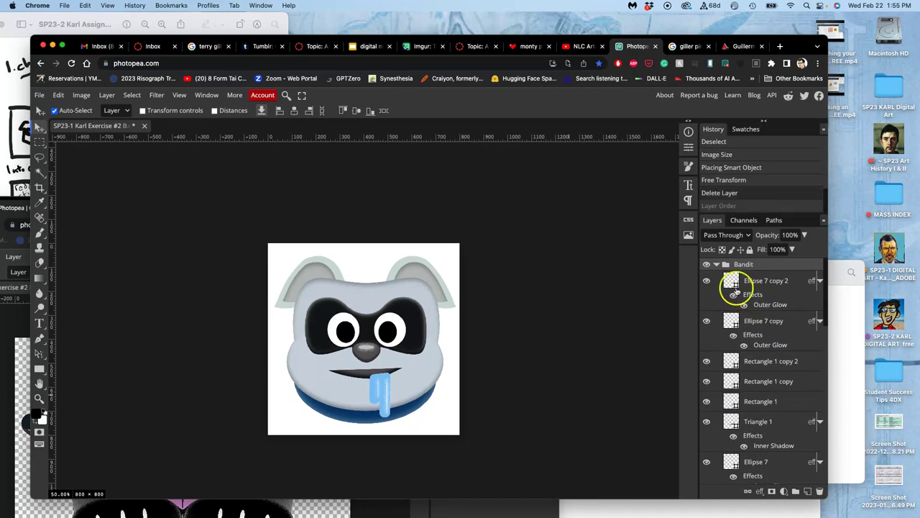
click(716, 264)
click(742, 287)
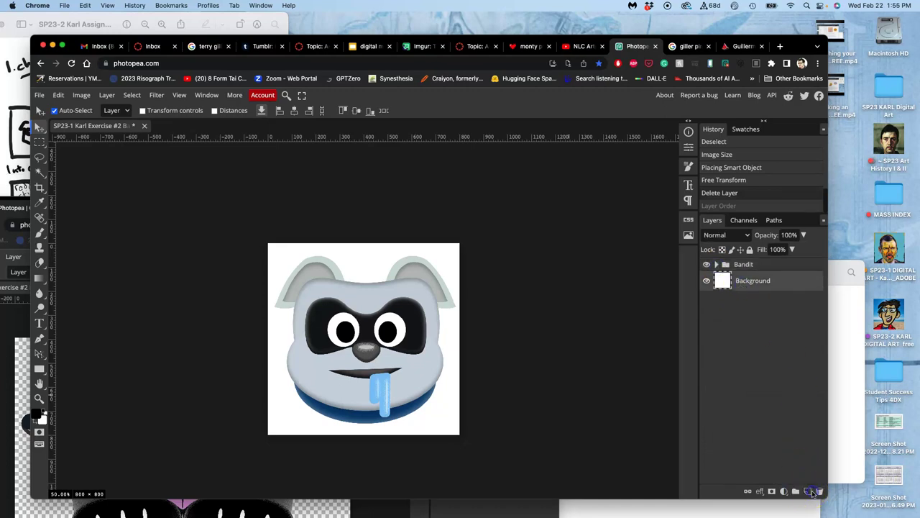
click(808, 492)
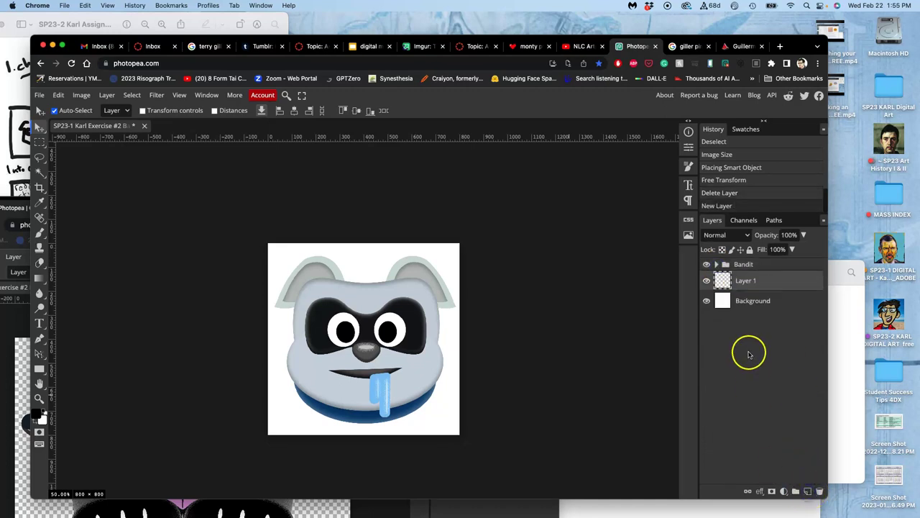
click(742, 299)
- Retry bringing the Bucky group across, inspect the Bandit group, then maximize the Bucky window
click(11, 327)
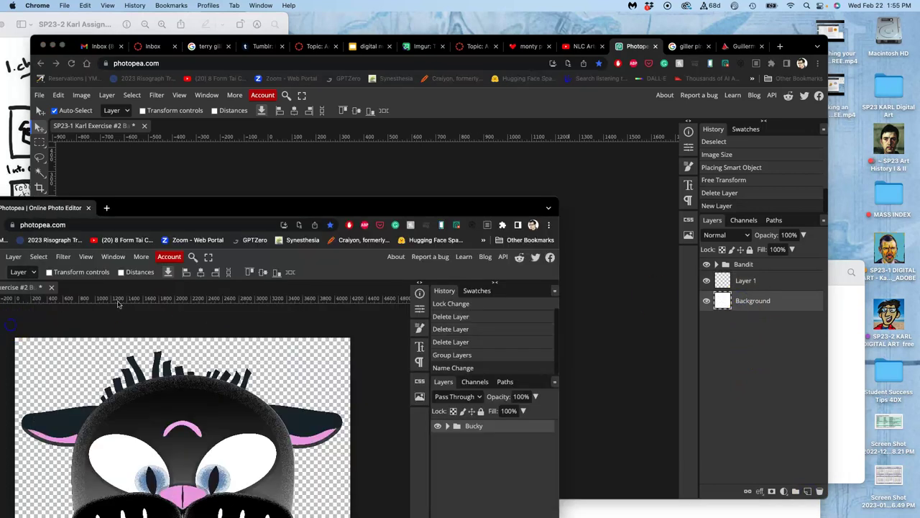
drag(459, 429, 724, 288)
click(725, 288)
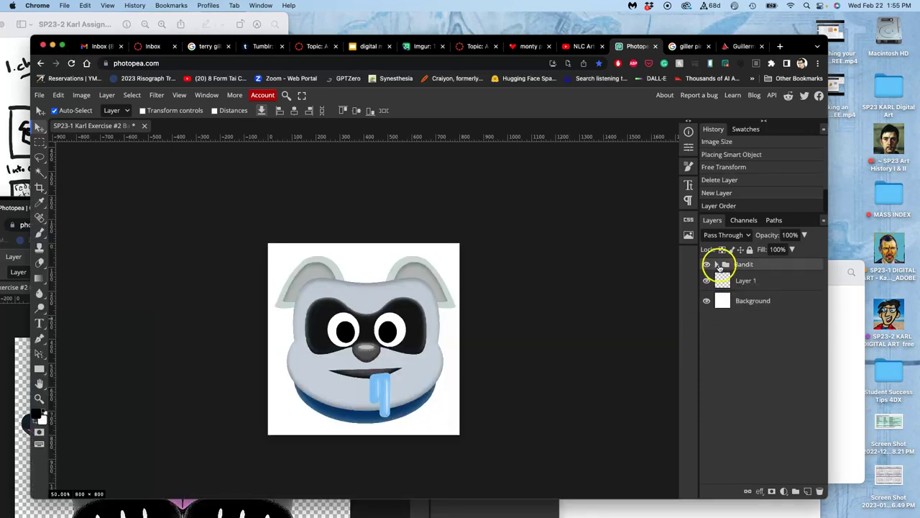
click(717, 265)
scroll(737, 331, down, 5)
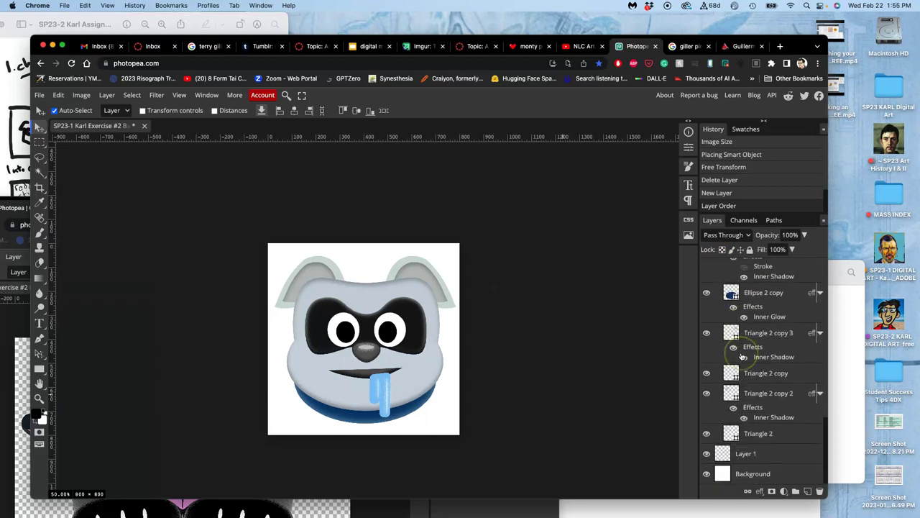
scroll(741, 352, up, 5)
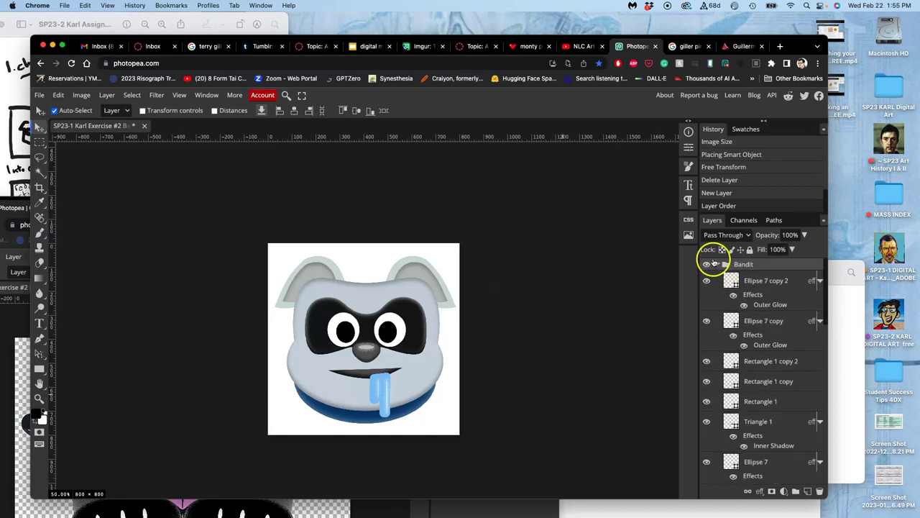
click(716, 264)
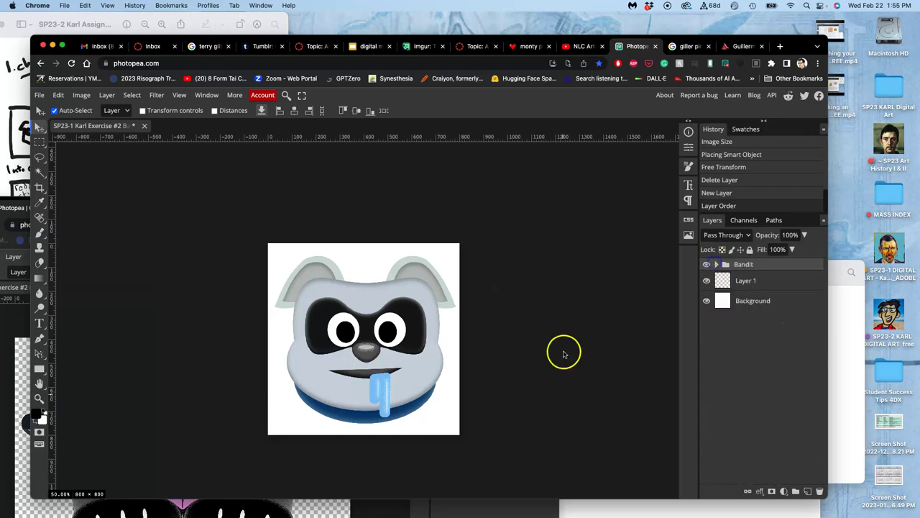
click(222, 509)
double_click(309, 209)
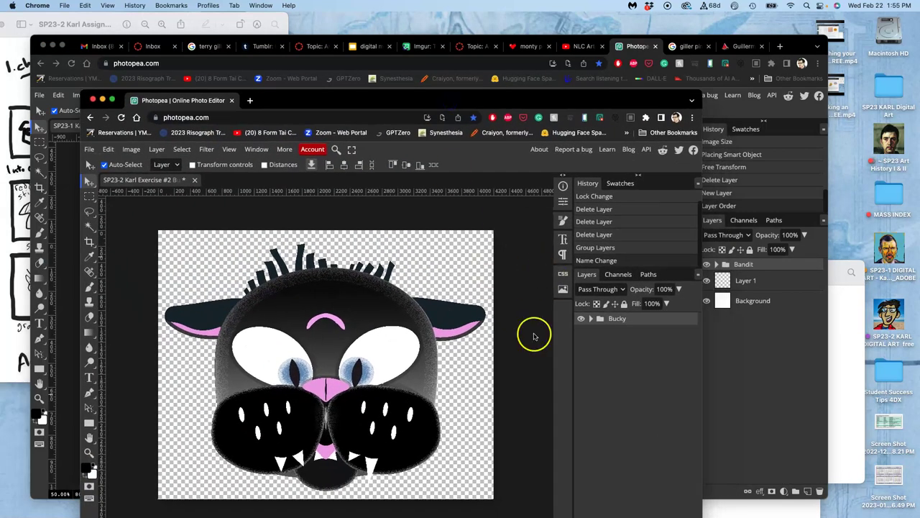
- Check the Bucky group's layers, then close the Bucky document, leaving without saving
click(590, 318)
click(590, 318)
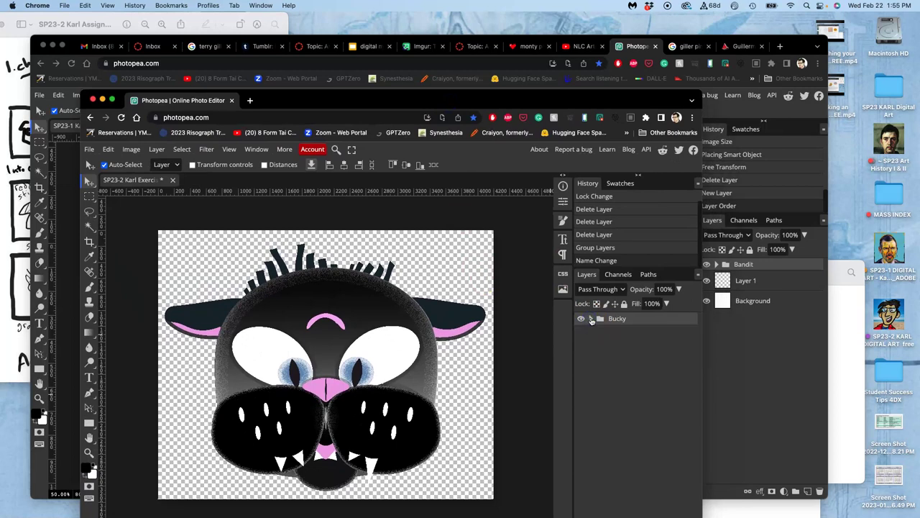
click(590, 318)
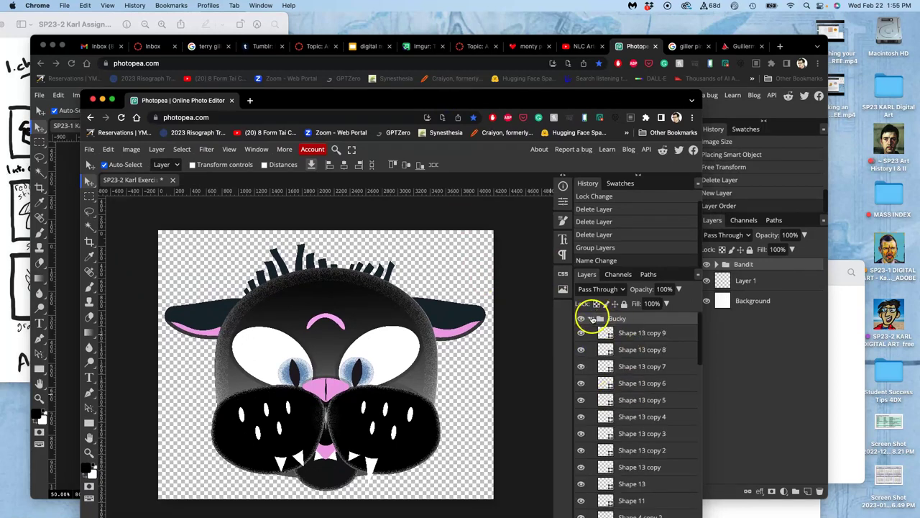
click(591, 319)
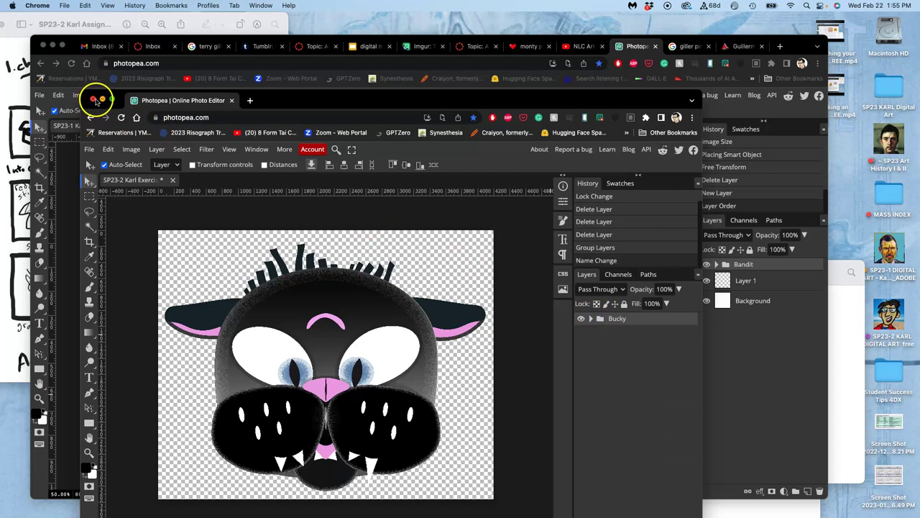
click(94, 100)
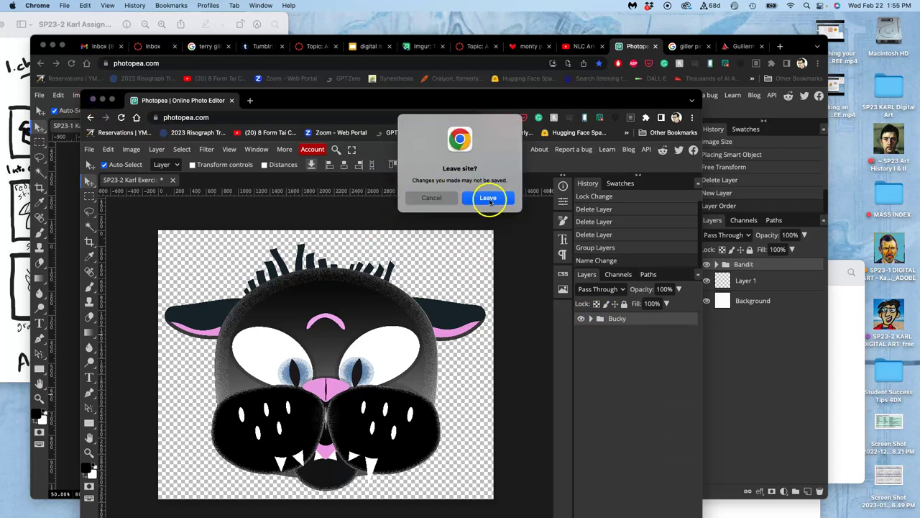
click(488, 199)
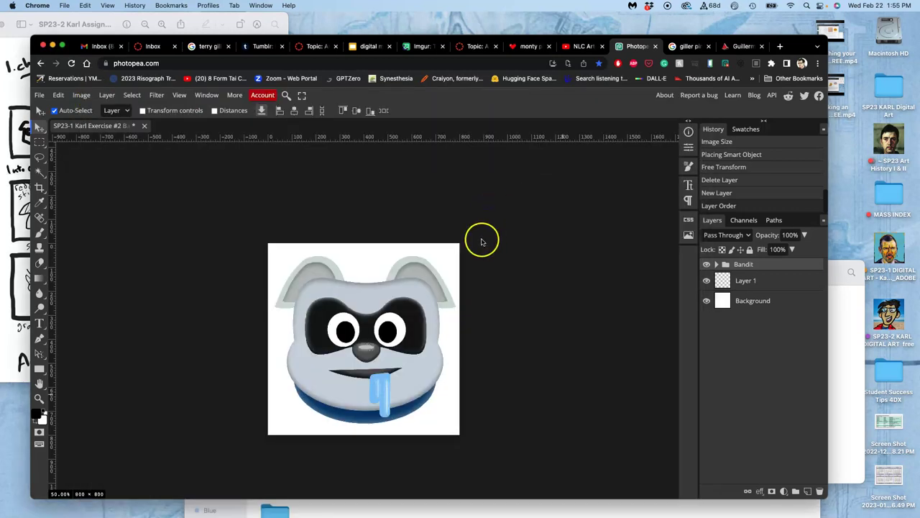
- Place the exported Bucky PNG on the Bandit canvas and move its layer above the Bandit group
click(856, 359)
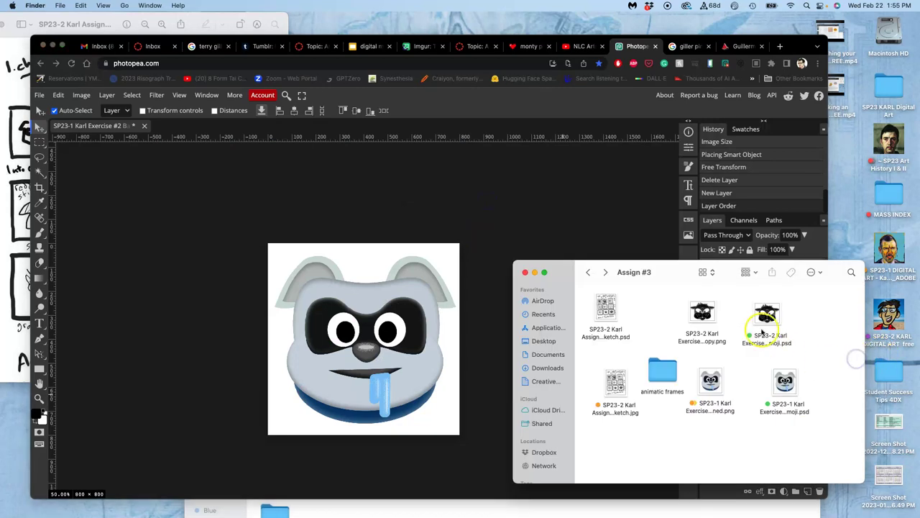
drag(701, 315, 383, 328)
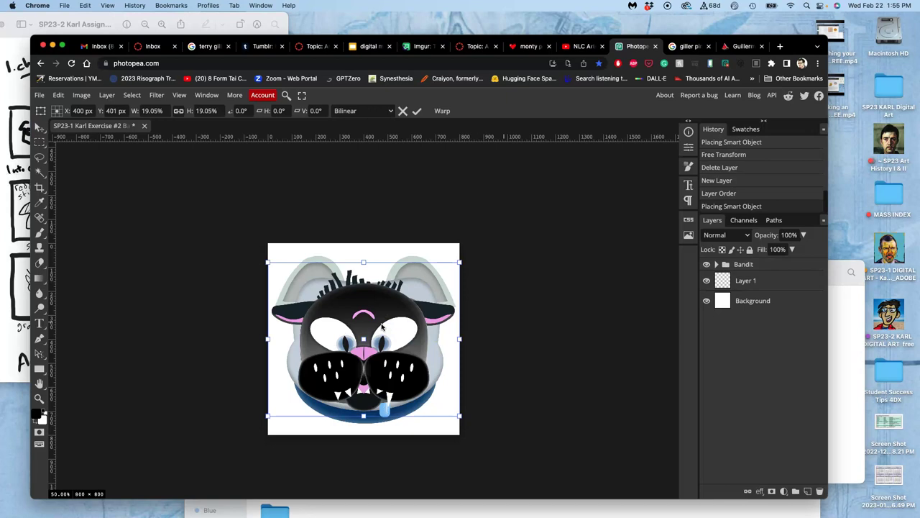
key(Return)
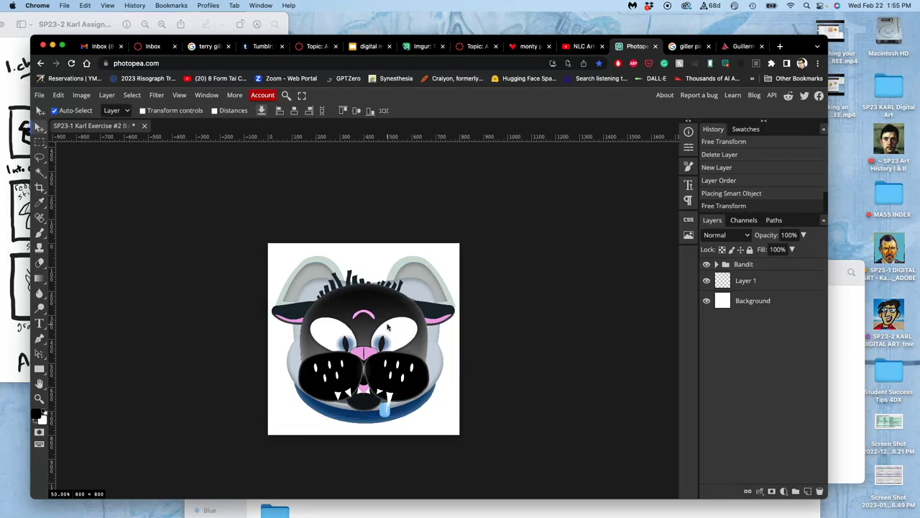
click(716, 266)
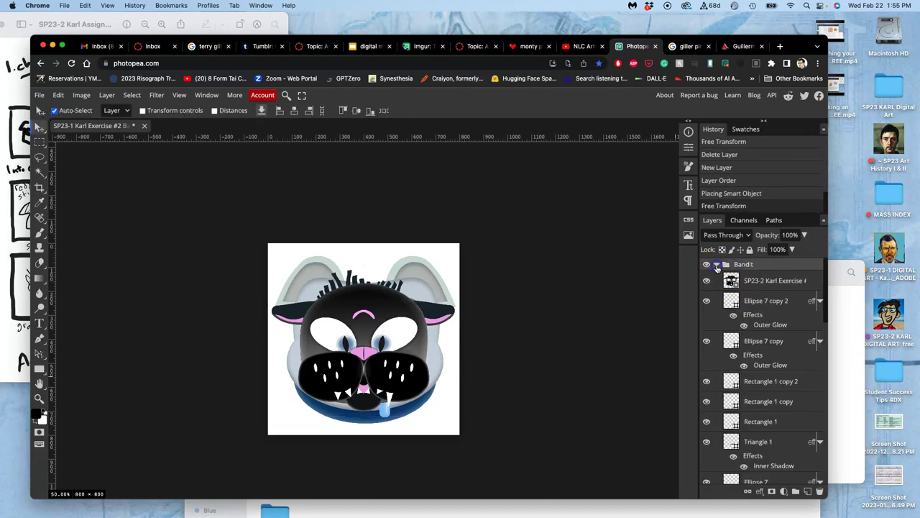
drag(741, 282, 725, 260)
click(717, 284)
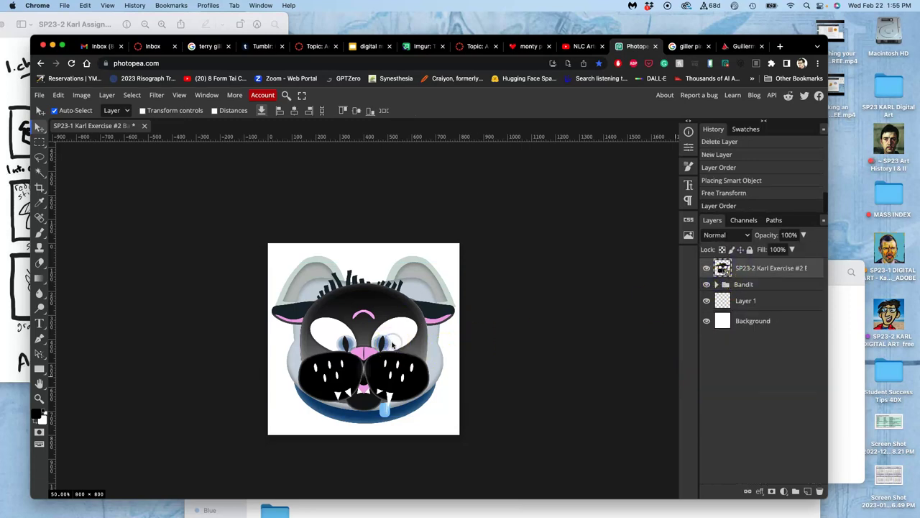
- Nudge the placed mask art slightly lower on the face and toggle its visibility to compare
key(super+t)
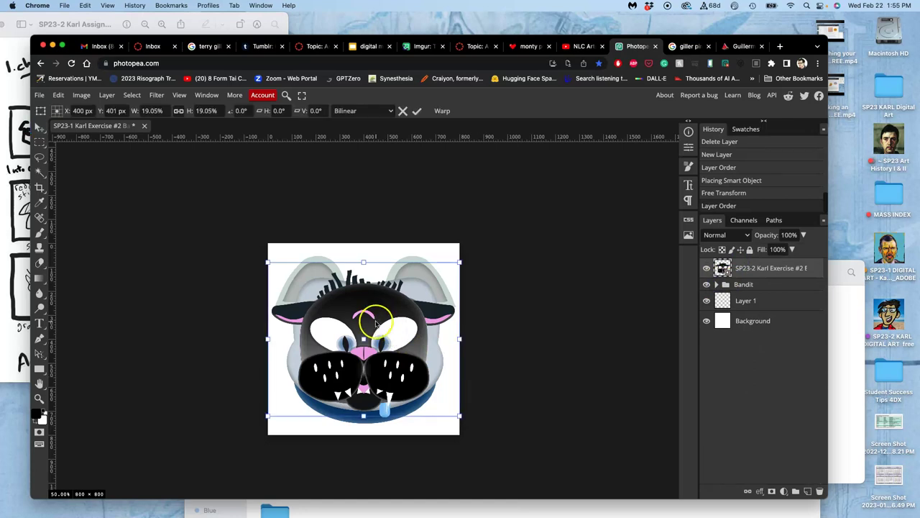
drag(374, 331, 377, 335)
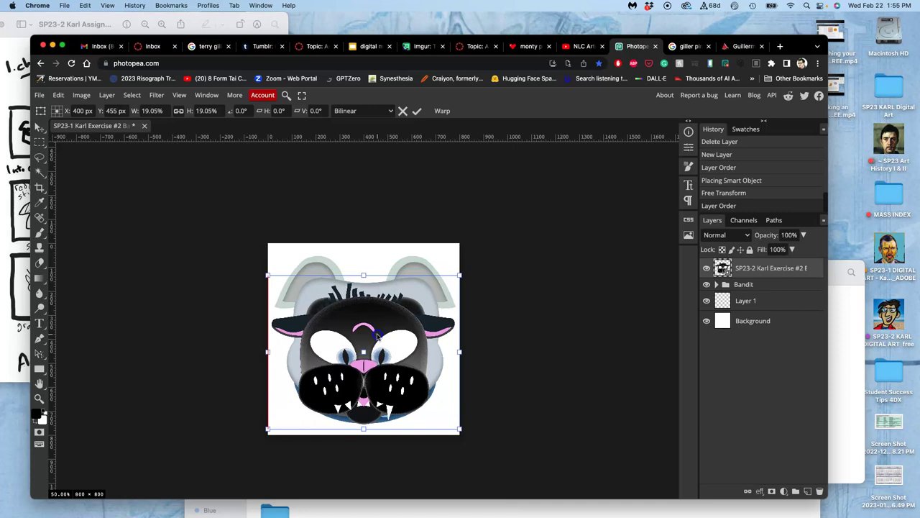
key(Return)
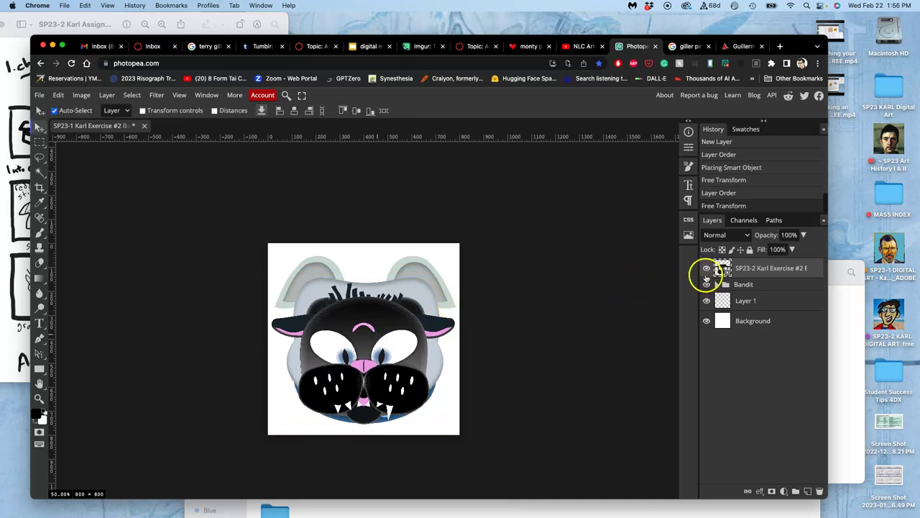
click(706, 269)
click(706, 270)
- Open a new Chrome tab on the Google start page after glancing at the Pinocchio set image
click(26, 112)
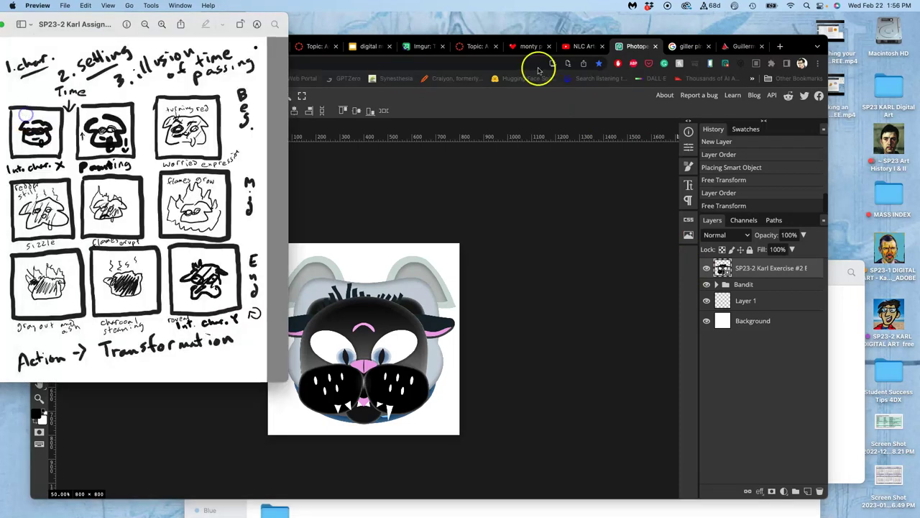
click(780, 46)
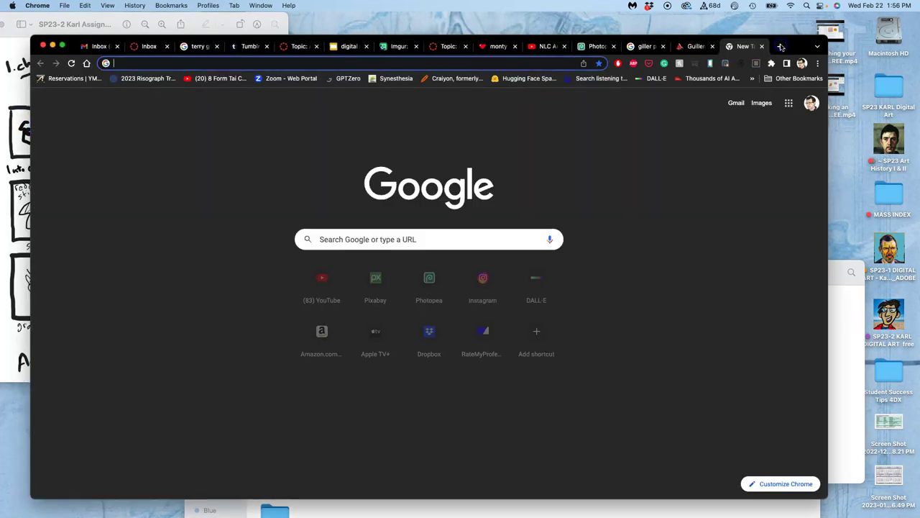
click(692, 46)
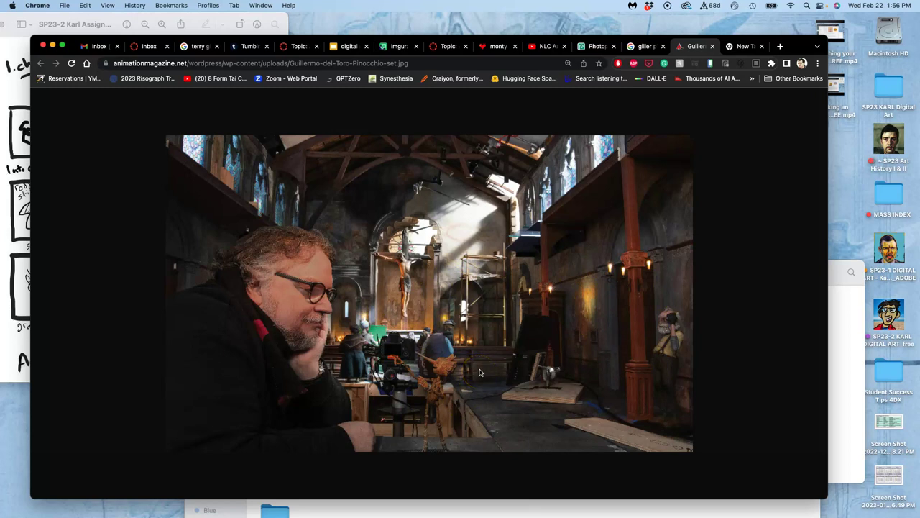
click(741, 47)
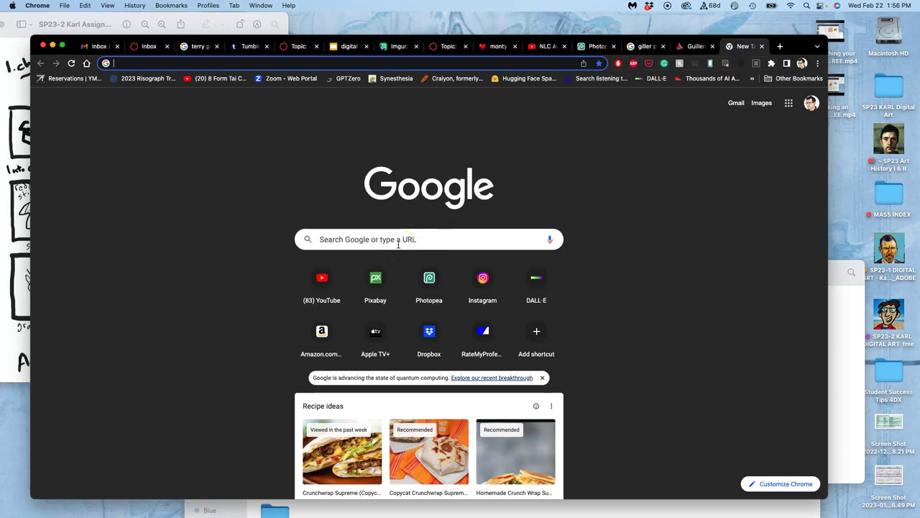
- Search Pixabay for 'fire' and open the Images media-type dropdown
click(379, 273)
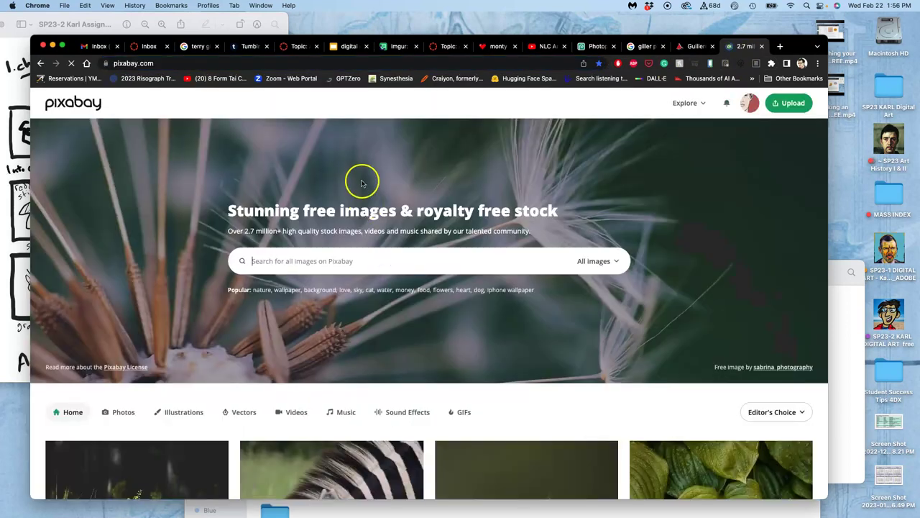
click(389, 254)
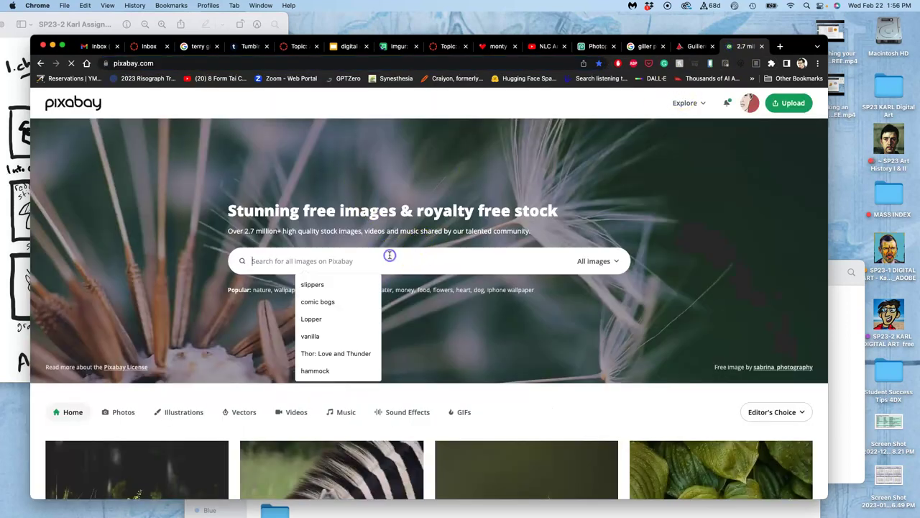
text(fire)
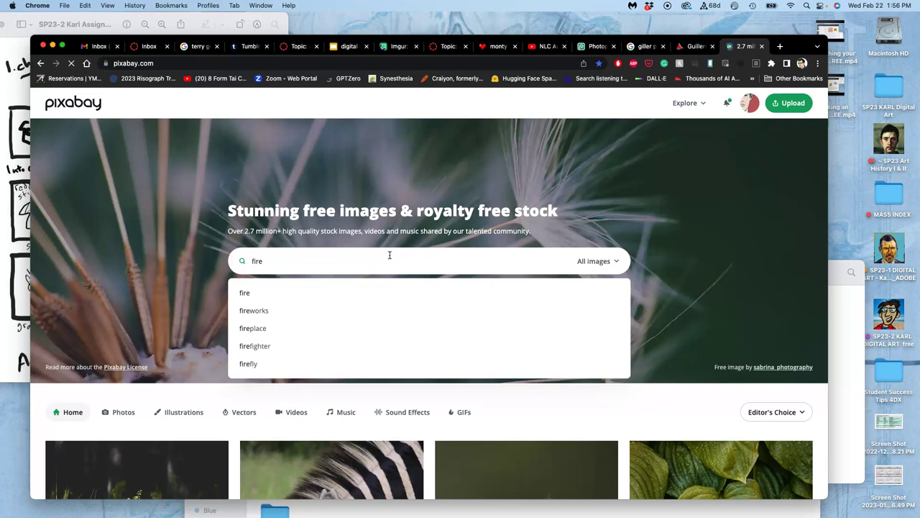
key(Return)
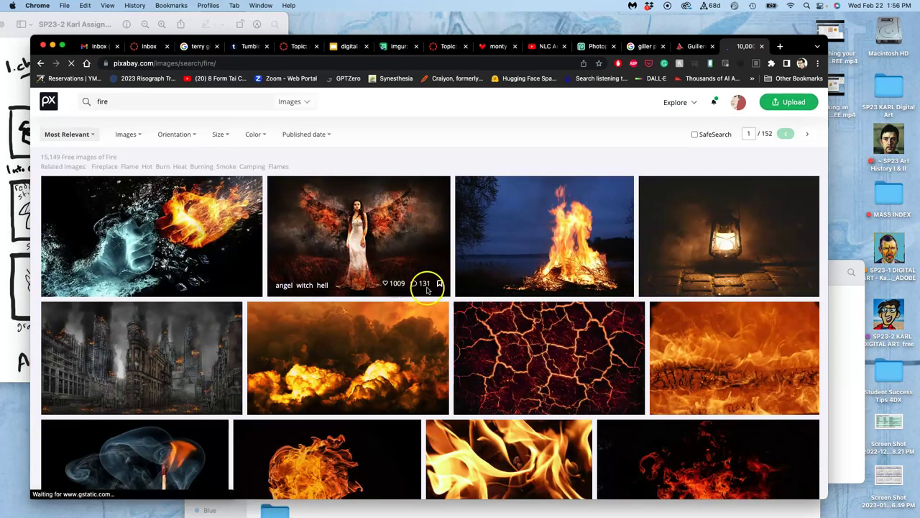
scroll(431, 295, down, 5)
scroll(503, 332, up, 5)
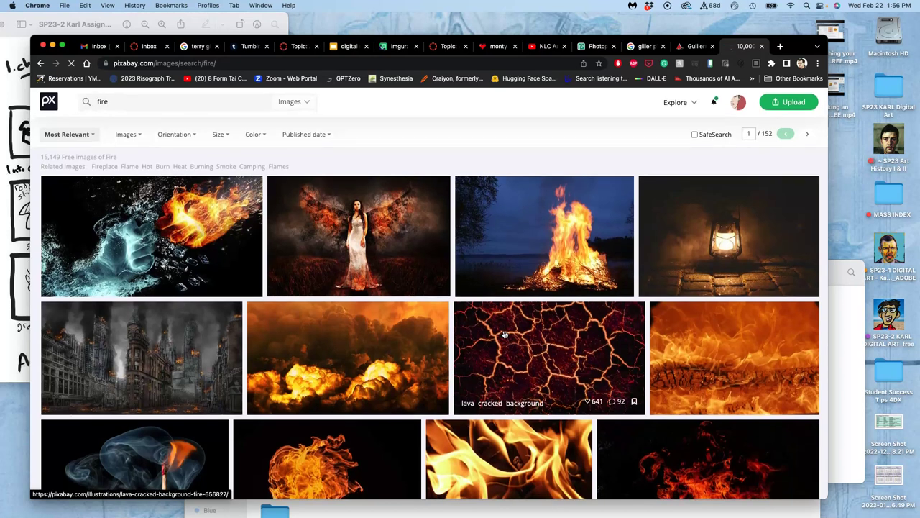
click(135, 136)
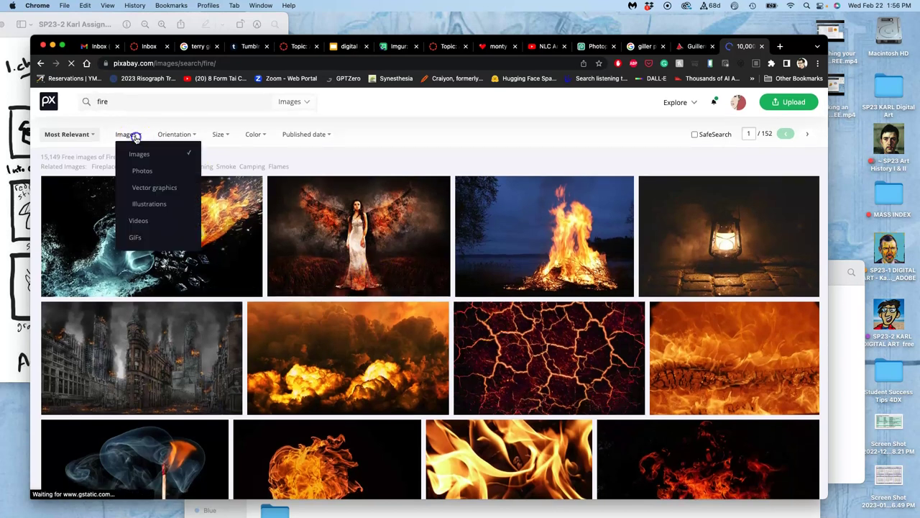
- Limit the fire results to Vector graphics and scroll through the vector listings
click(152, 187)
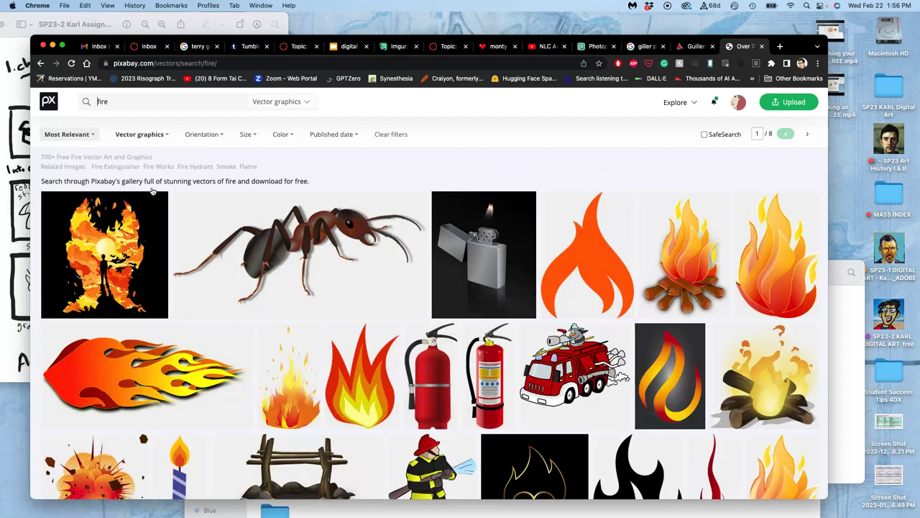
scroll(281, 226, down, 5)
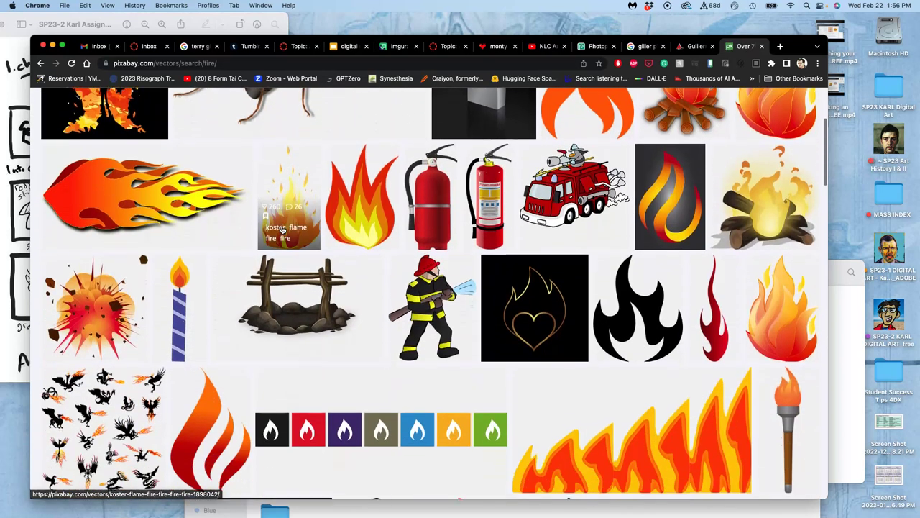
scroll(282, 229, down, 8)
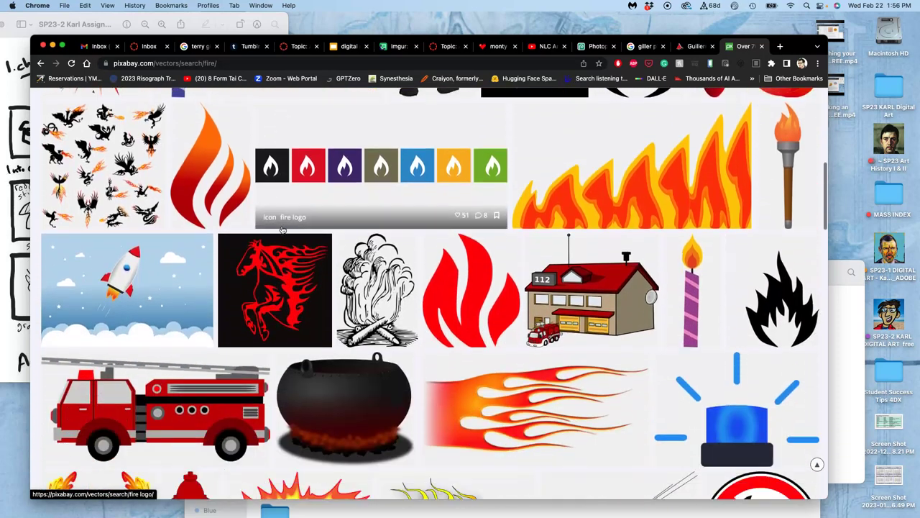
scroll(281, 229, down, 10)
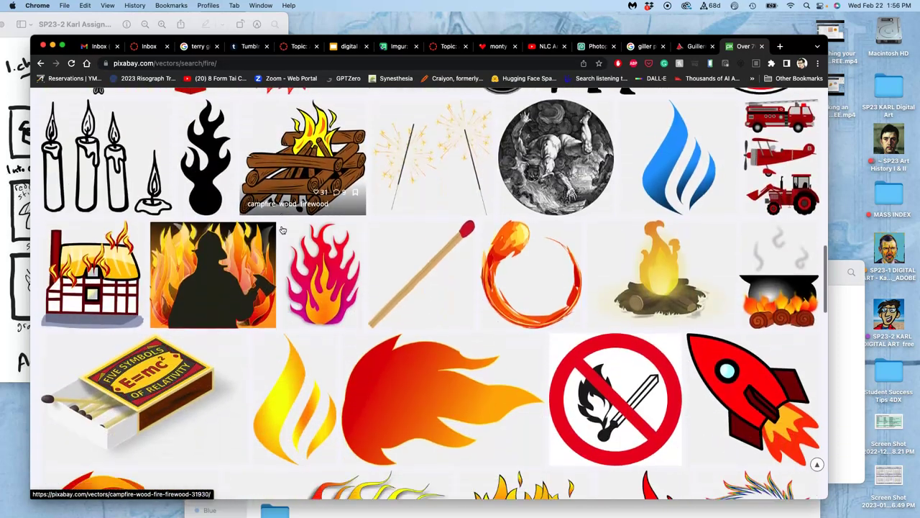
scroll(282, 229, down, 11)
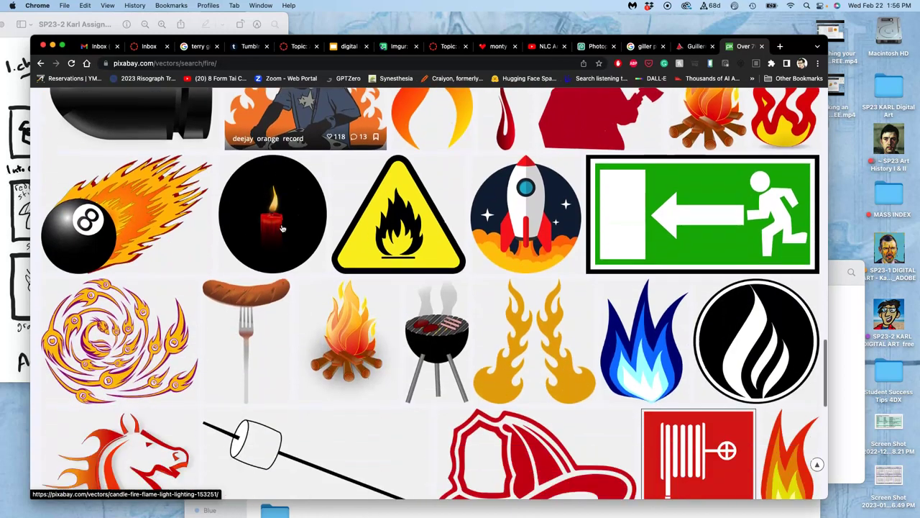
scroll(281, 228, down, 1)
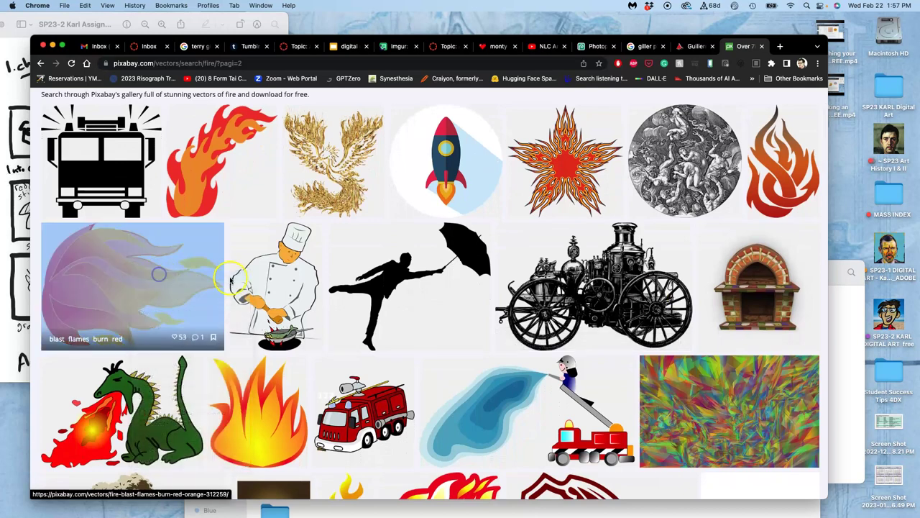
scroll(294, 298, down, 1)
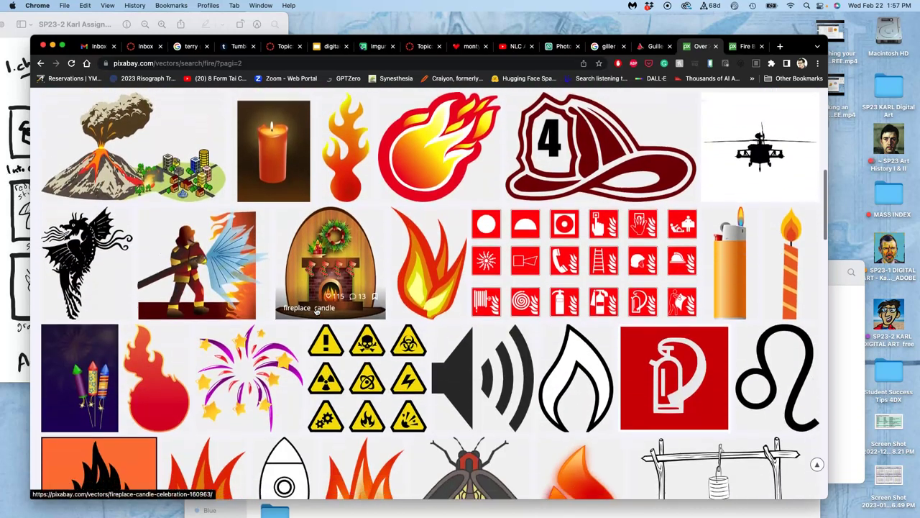